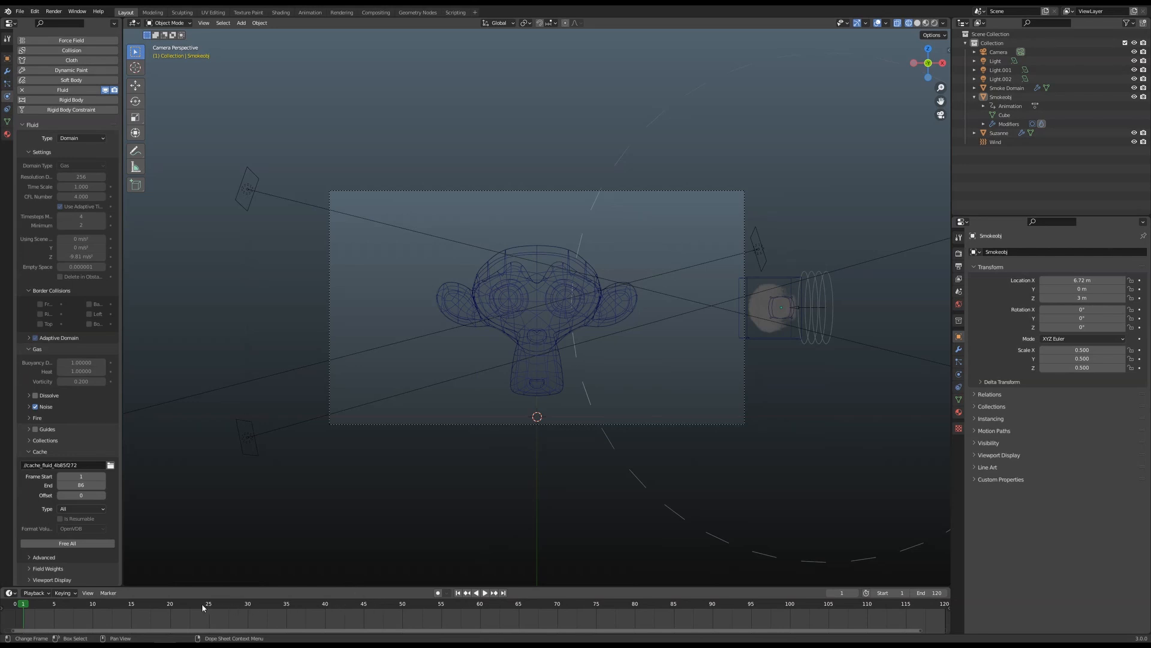
- Play back the smoke simulation and display the fluid flow settings of the Smokeobj emitter
key("space")
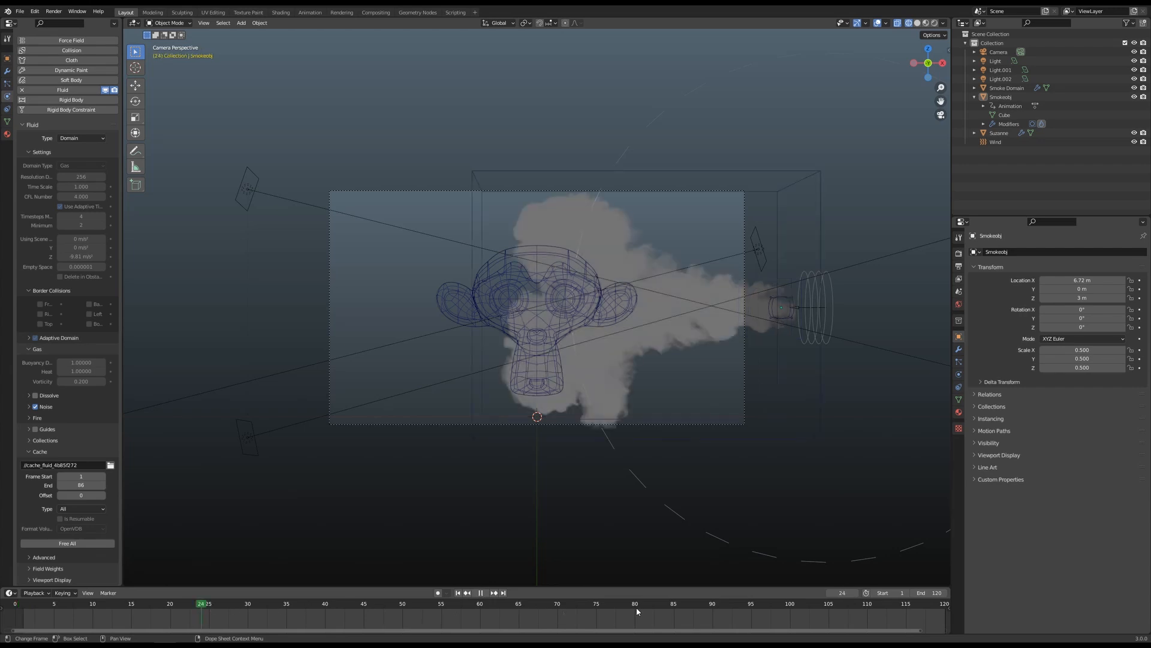
key("space")
left_click(1000, 98)
left_click(959, 386)
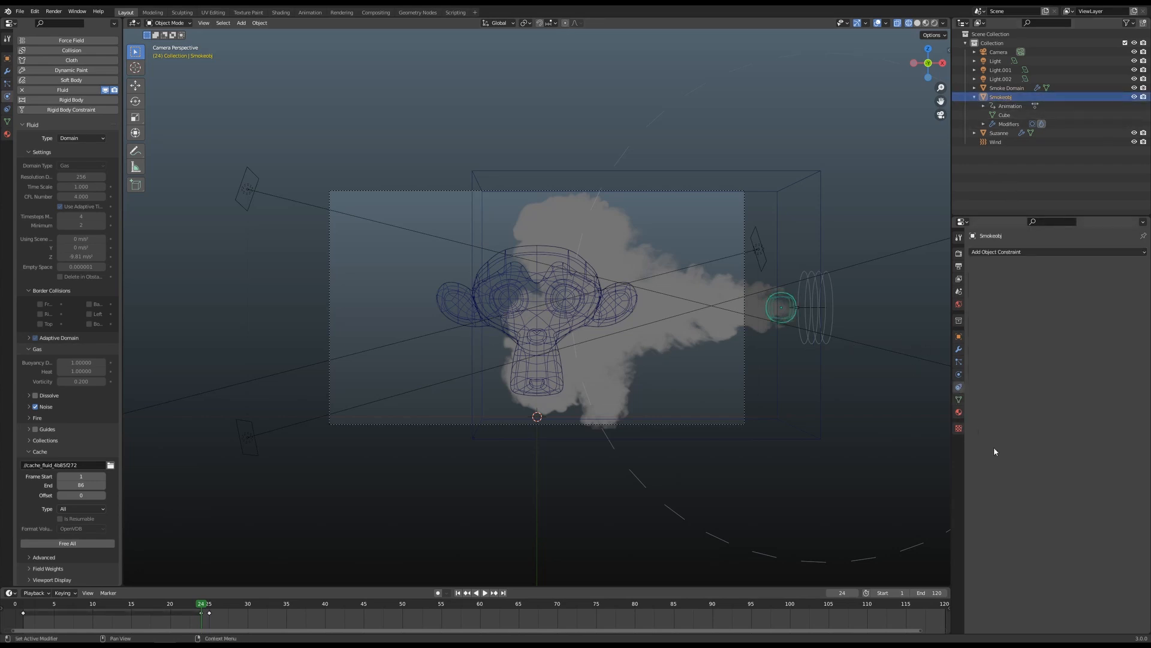
left_click(959, 375)
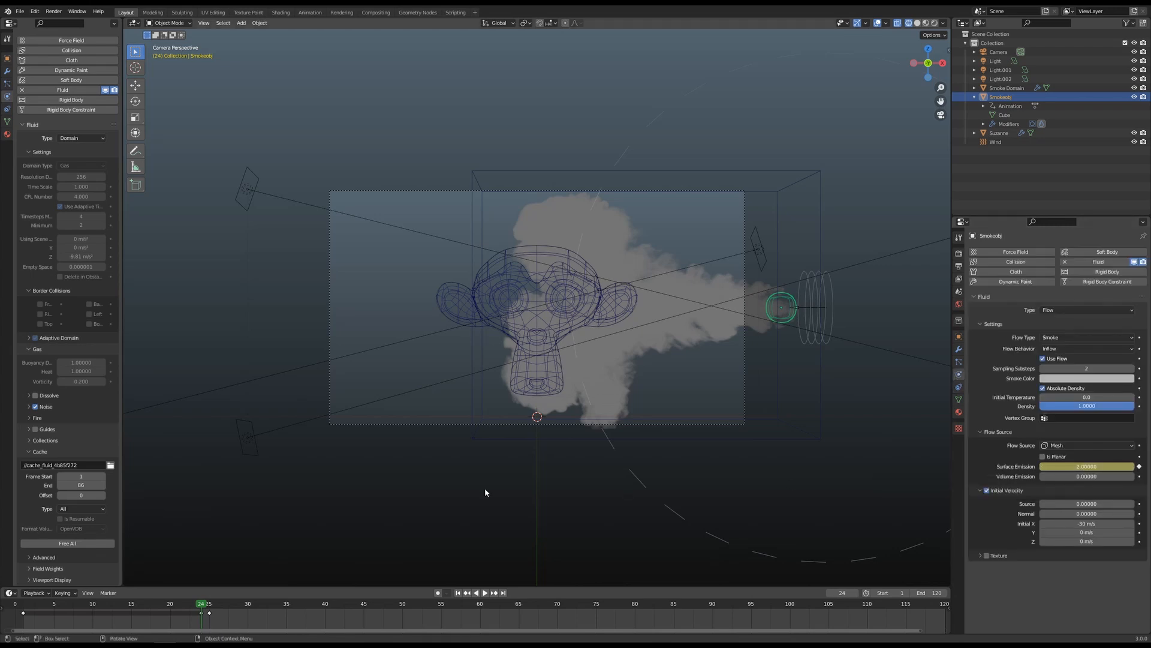
- Examine Smokeobj's Surface Emission keyframes at frames 1, 24 and 25, and its modifiers
left_click(24, 607)
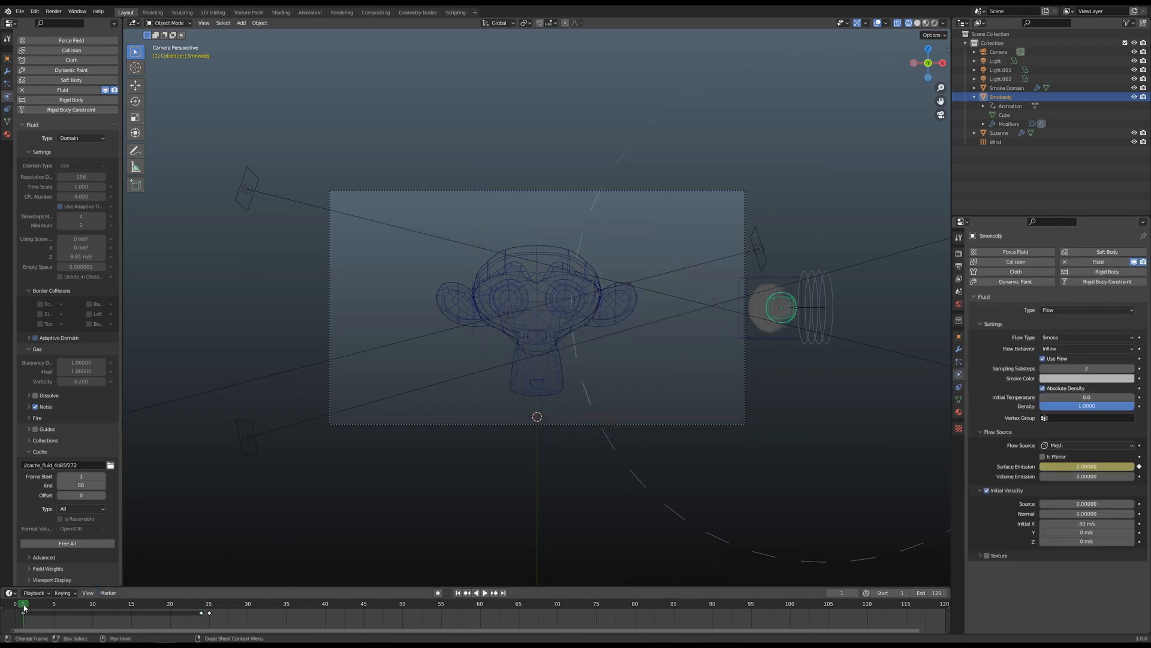
left_click(202, 607)
key("space")
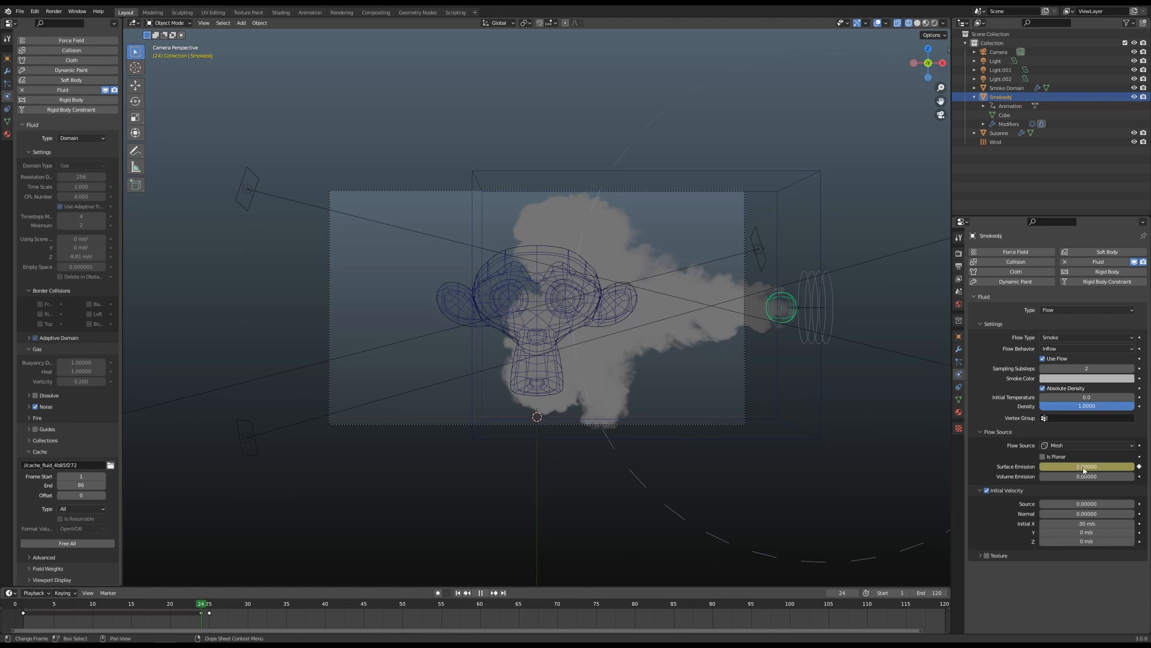
key("space")
key("Right")
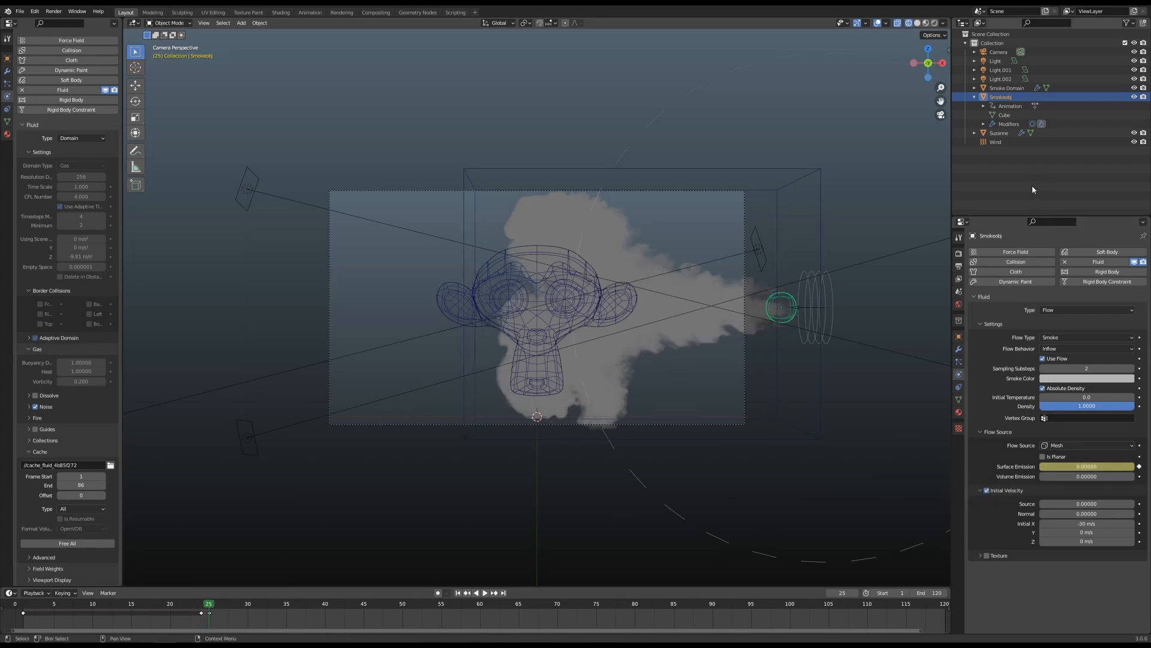
left_click(1014, 114)
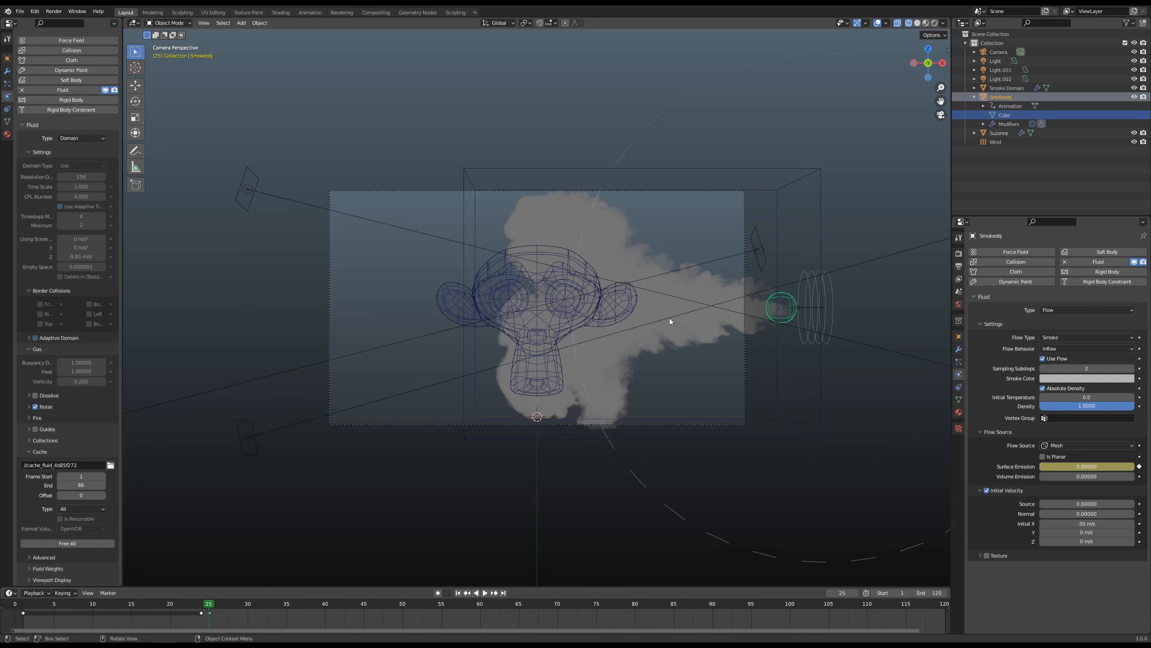
left_click(959, 349)
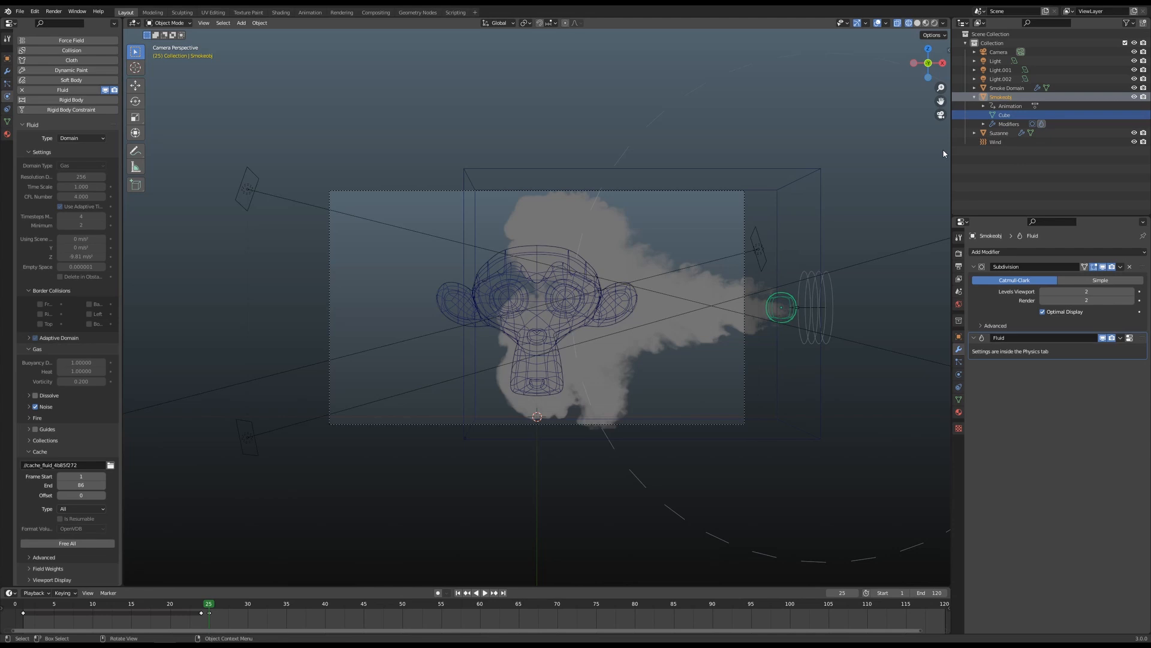
- Examine the Smoke Domain's box geometry in Edit Mode from perspective, front and camera views, and return to Object Mode
left_click(1000, 89)
key("Tab")
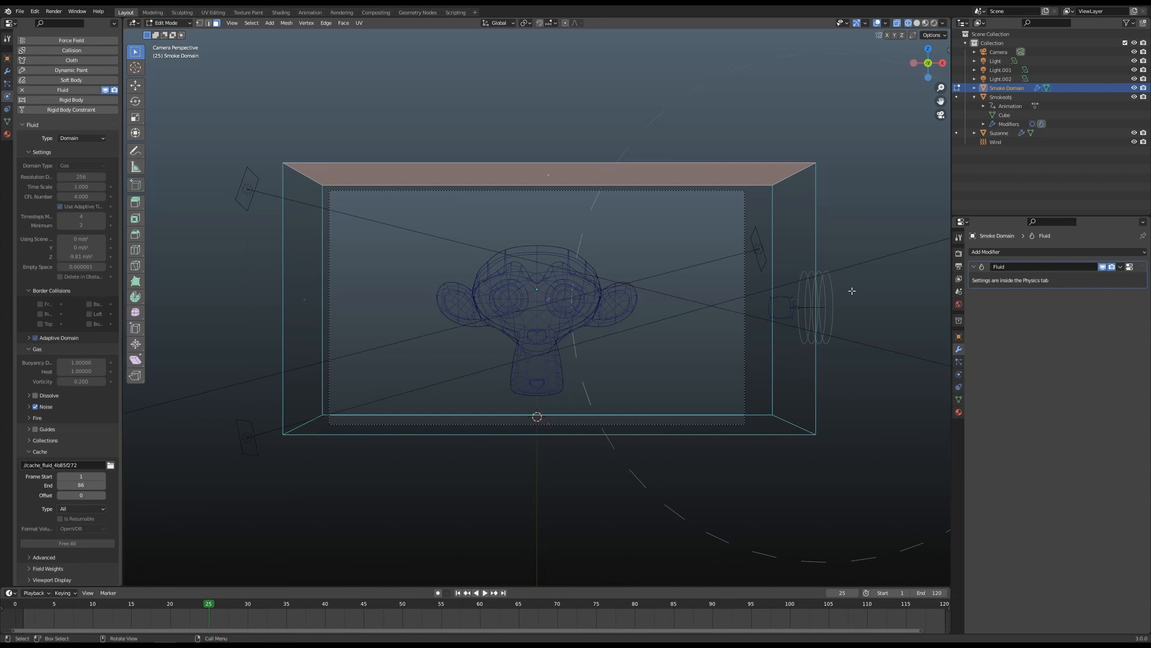
middle_click_drag(852, 291, 617, 324)
scroll(617, 324, "up", 5)
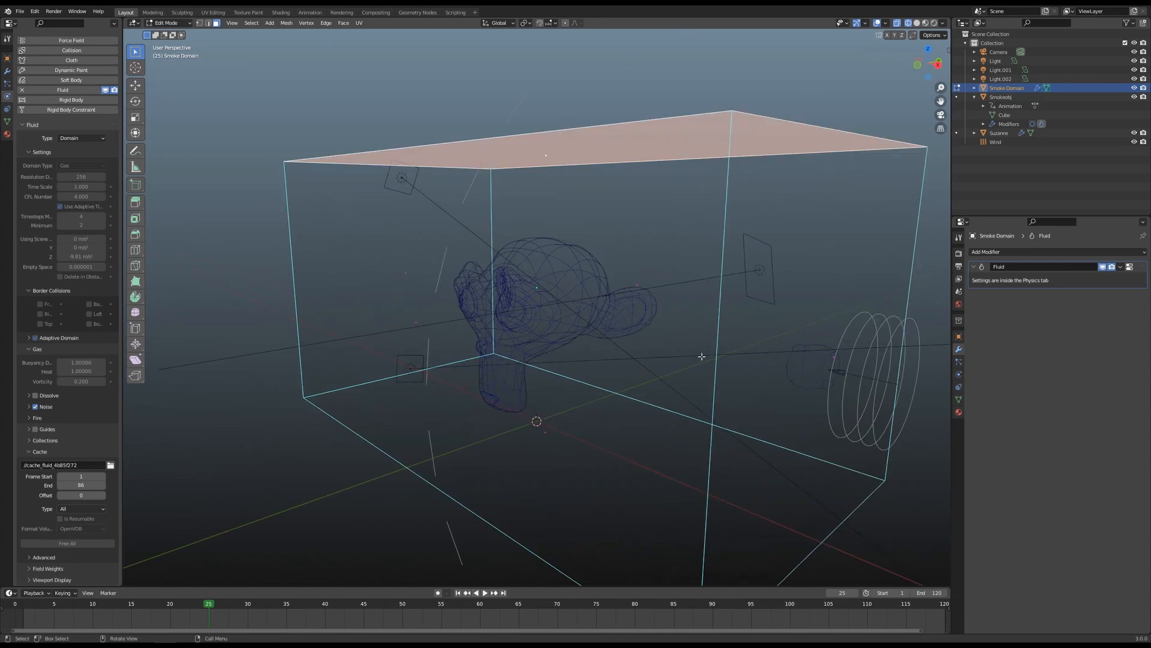
key("KP_1")
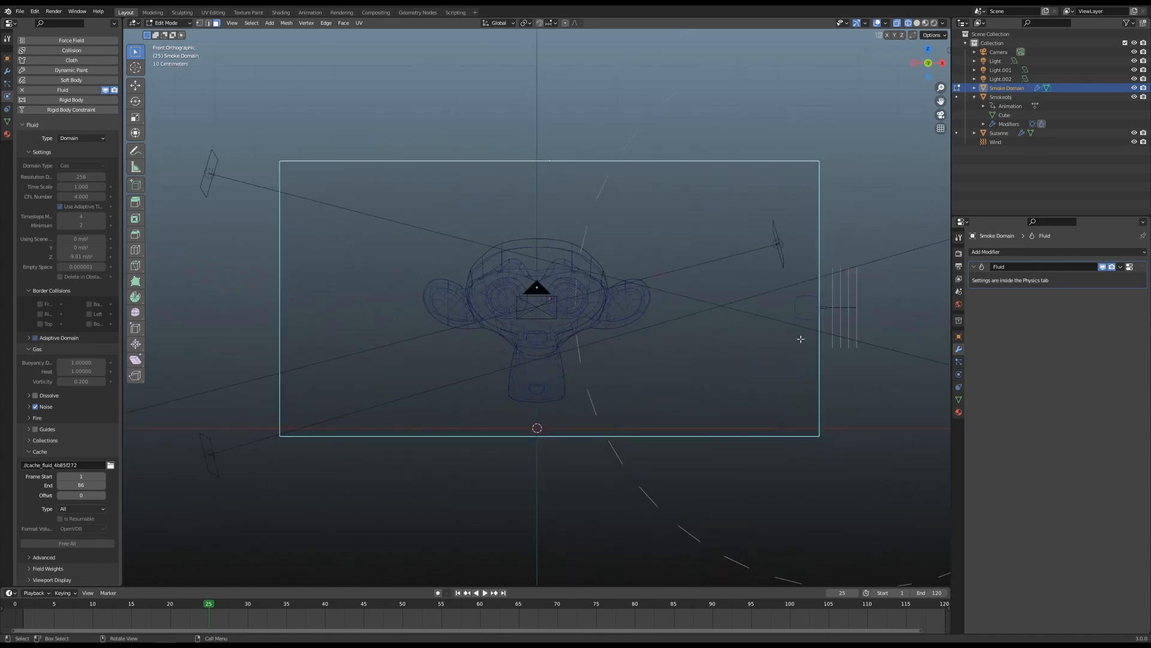
scroll(835, 311, "up", 3)
middle_click_drag(799, 318, 514, 319, "shift")
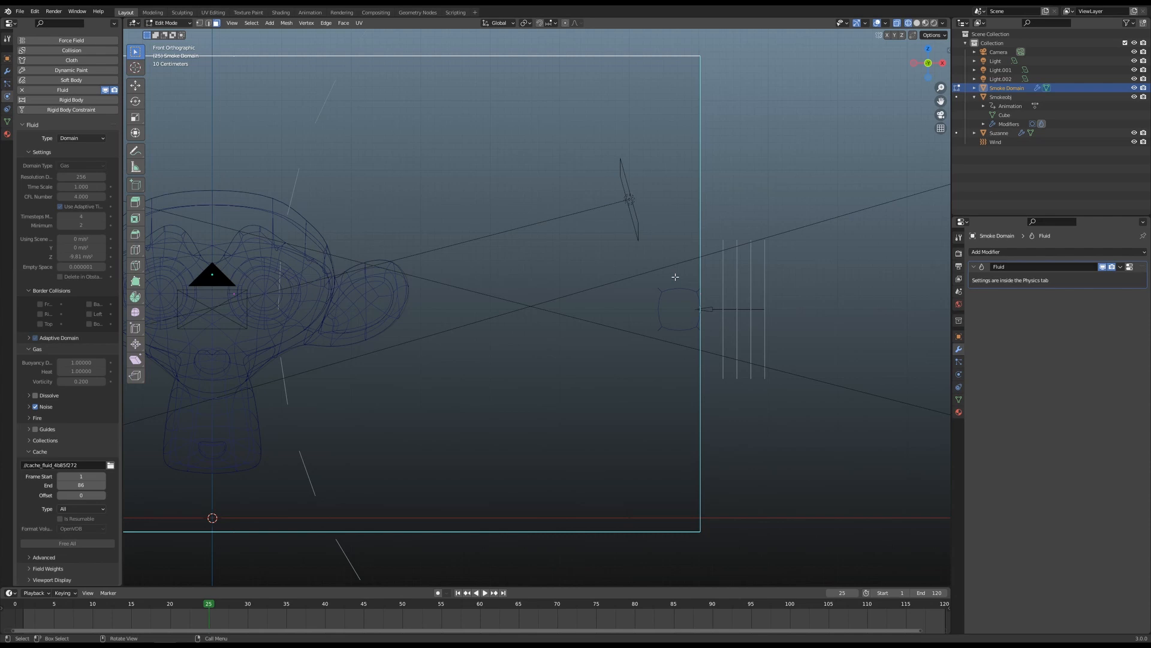
key("KP_0")
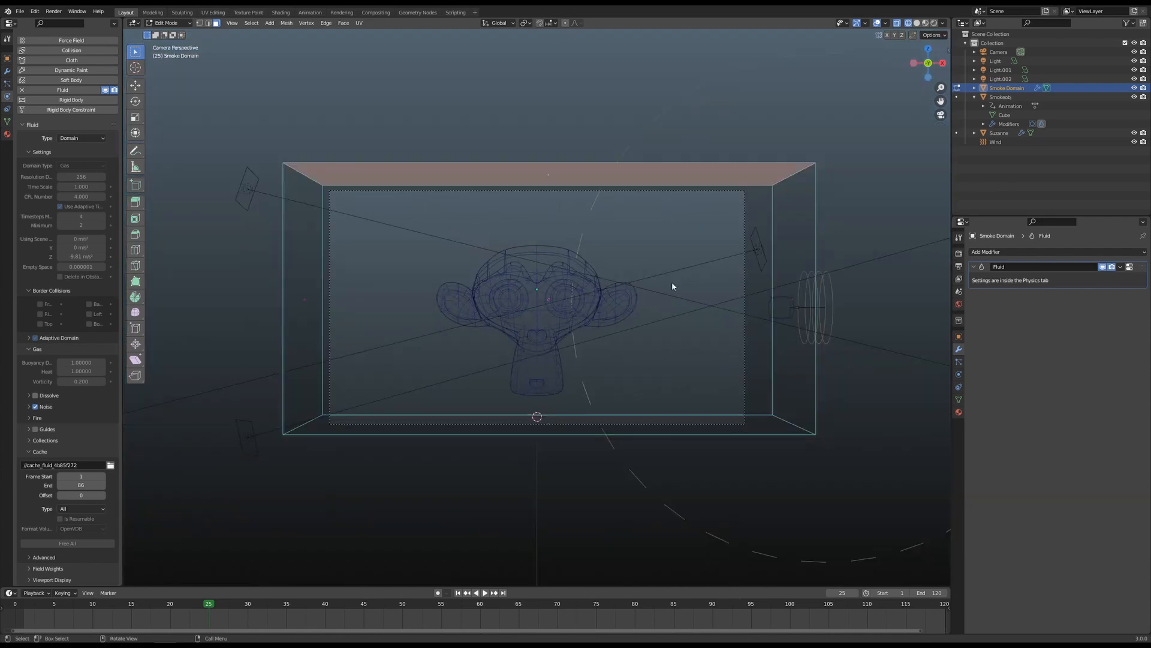
key("Tab")
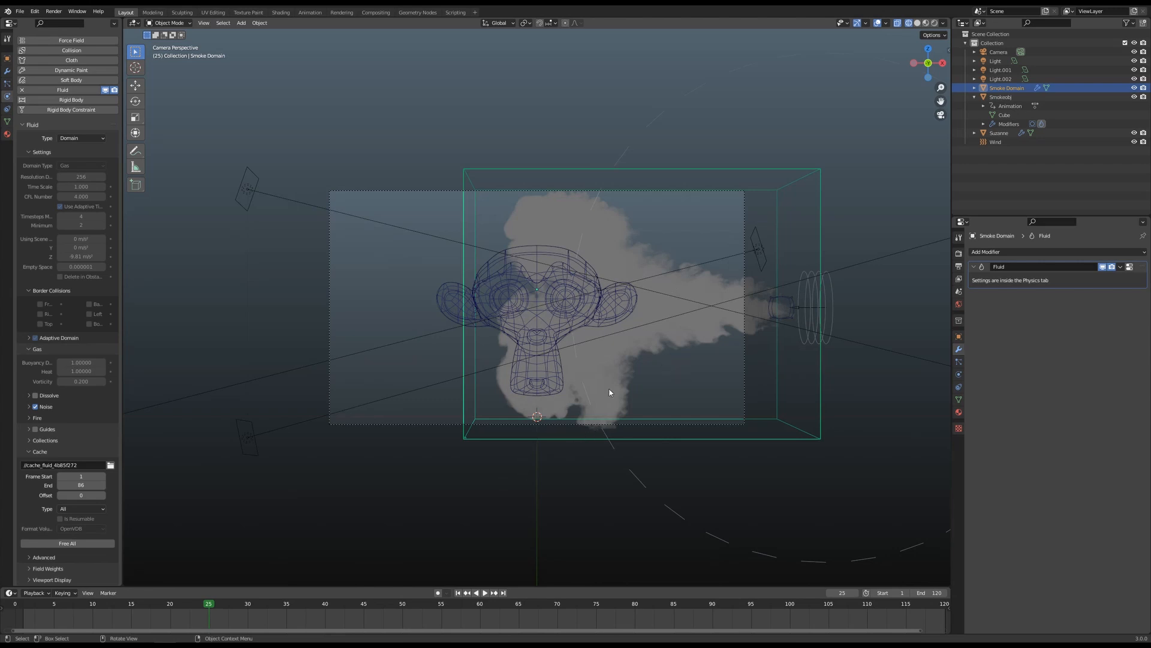
- Set the current frame to 17
key("Left")
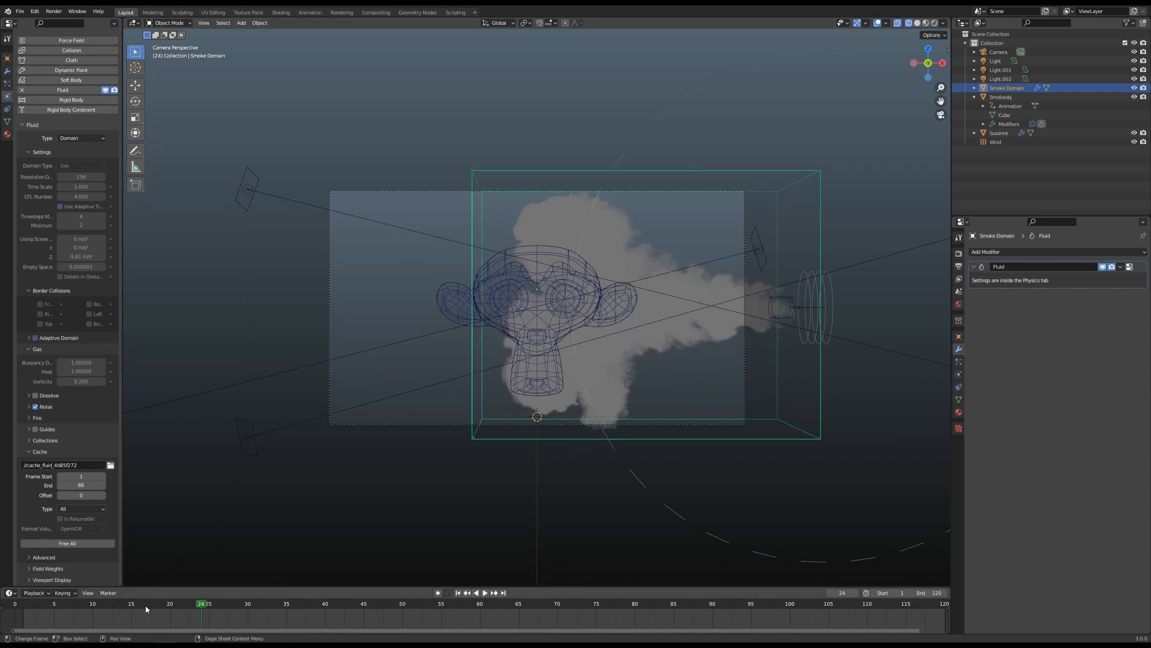
left_click(841, 592)
type("17")
key("Return")
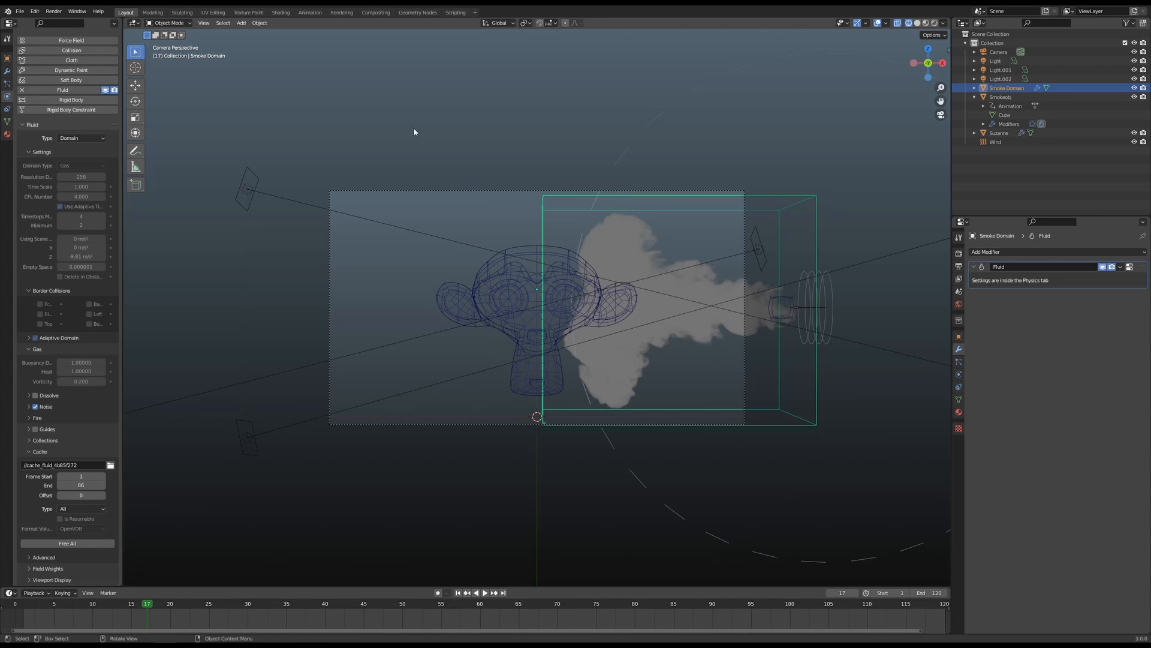
- Go to the Shading workspace and replace its image editor with a Timeline
left_click(281, 12)
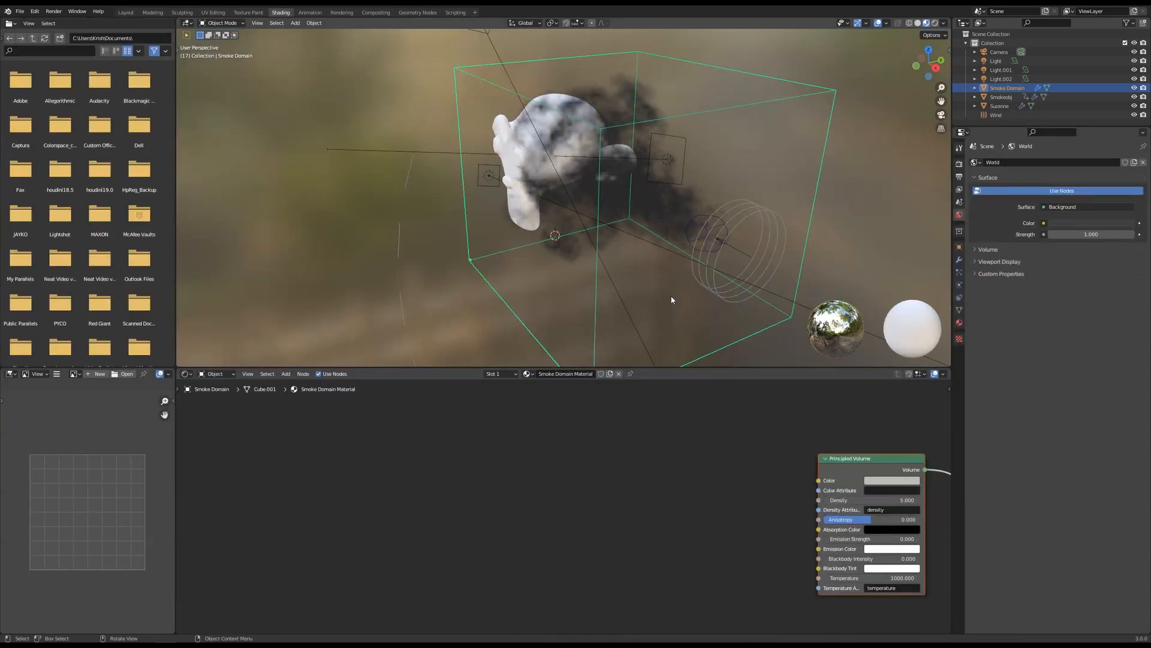
left_click(11, 376)
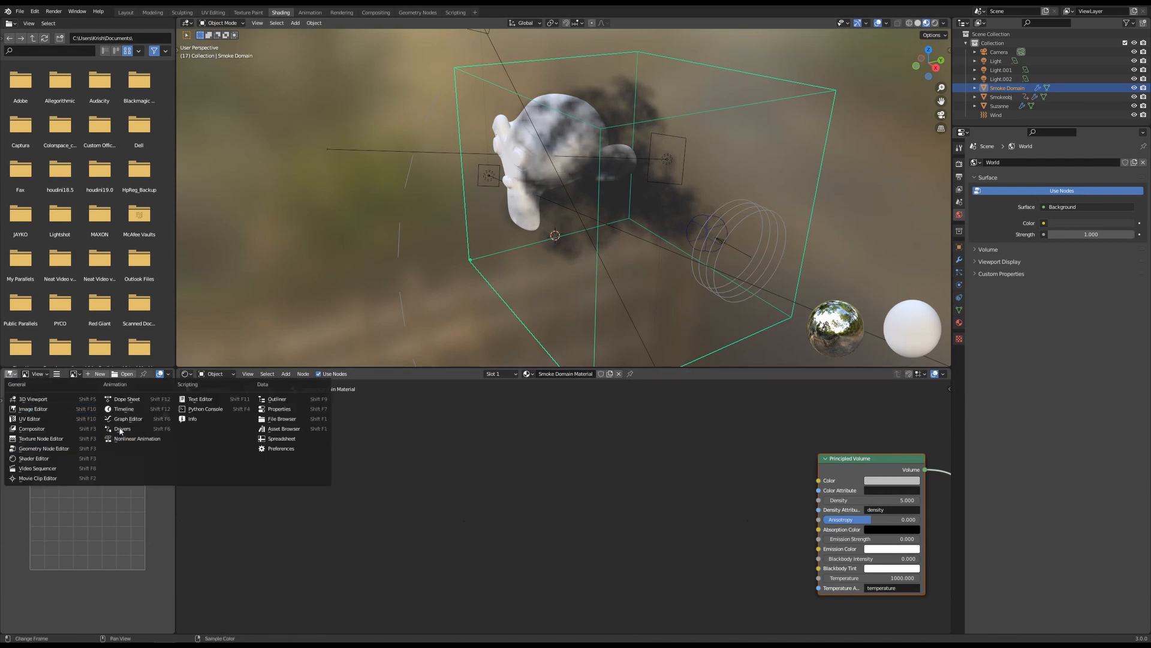
left_click(124, 410)
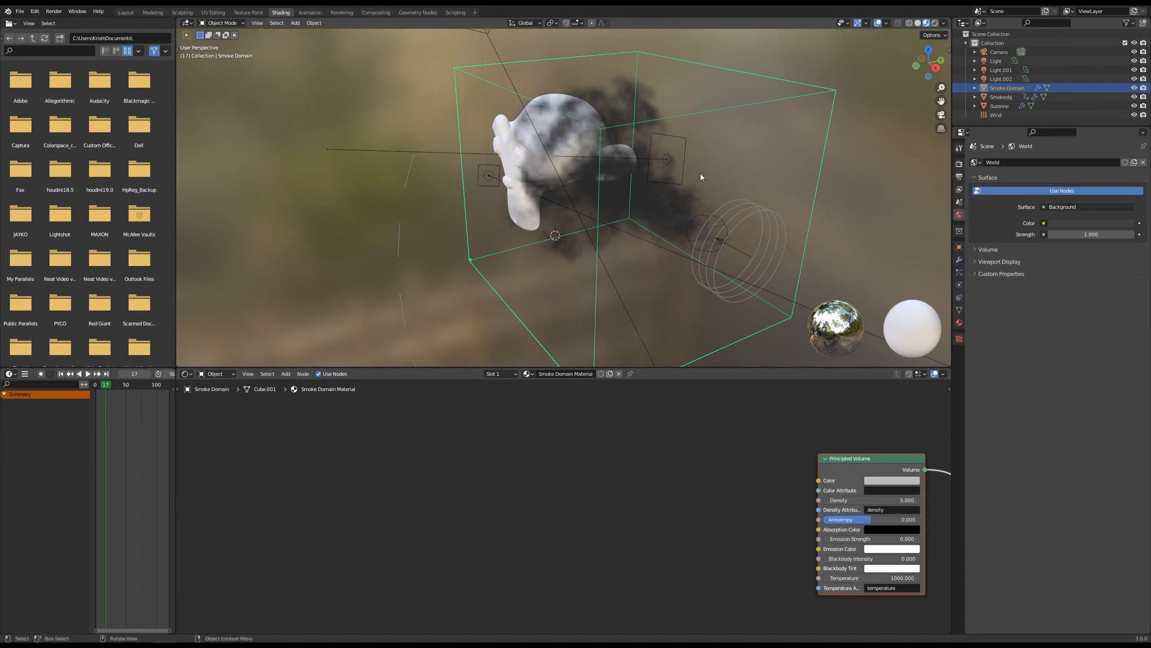
- Look through the camera and preview the smoke in rendered shading before returning to wireframe
key("KP_0")
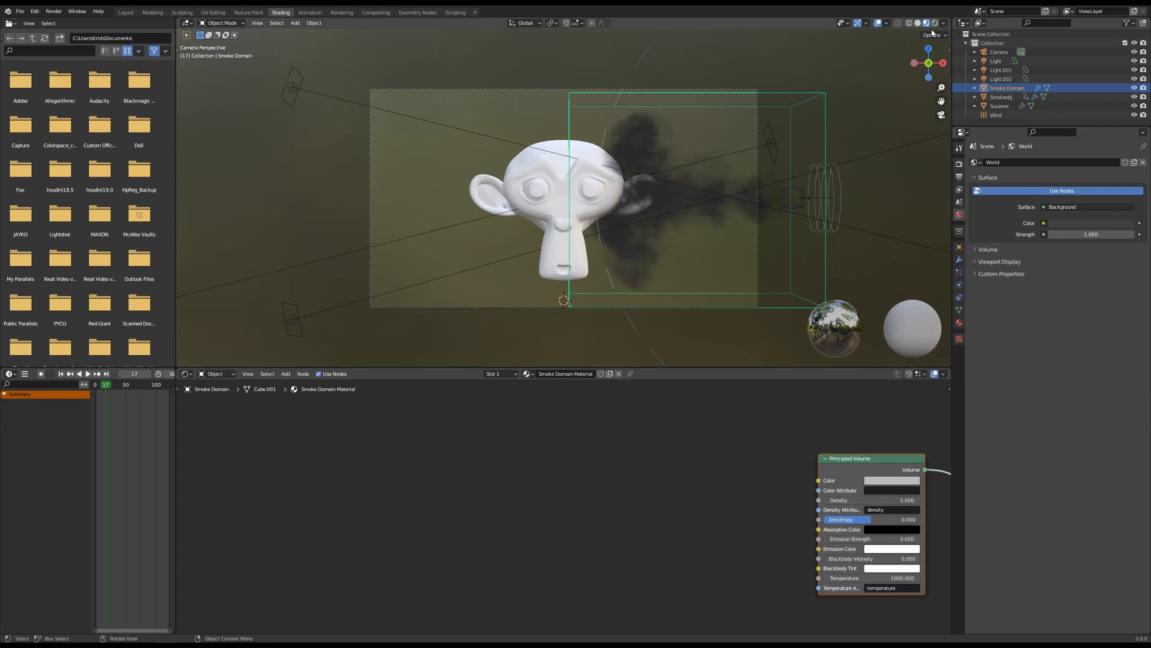
left_click(936, 24)
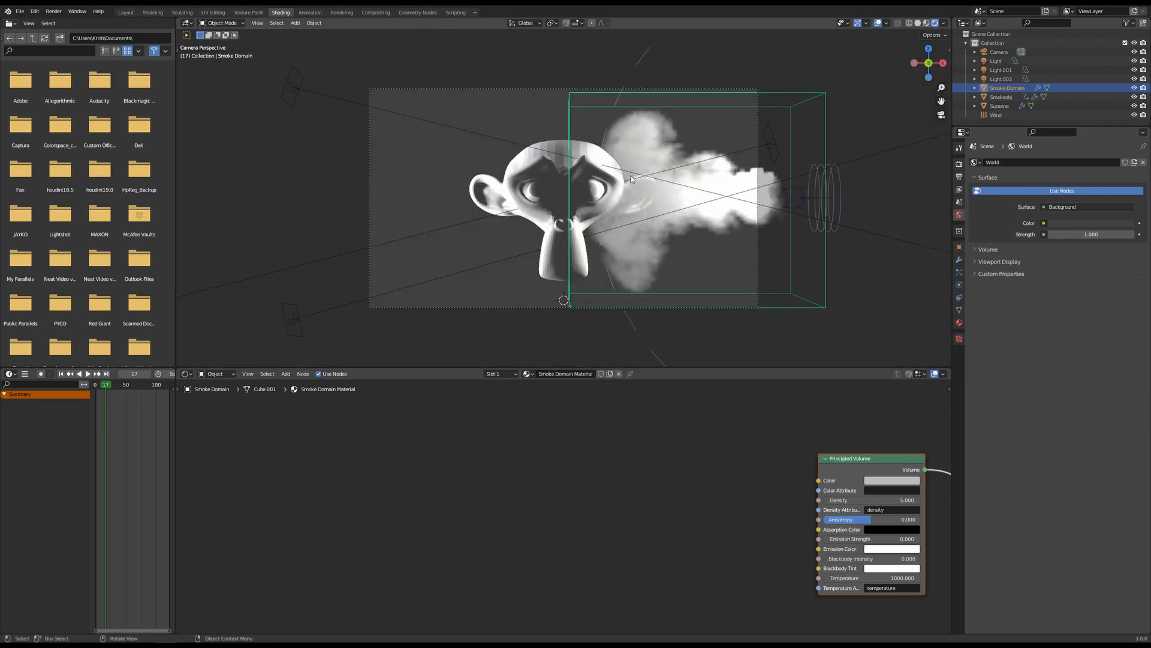
left_click(910, 23)
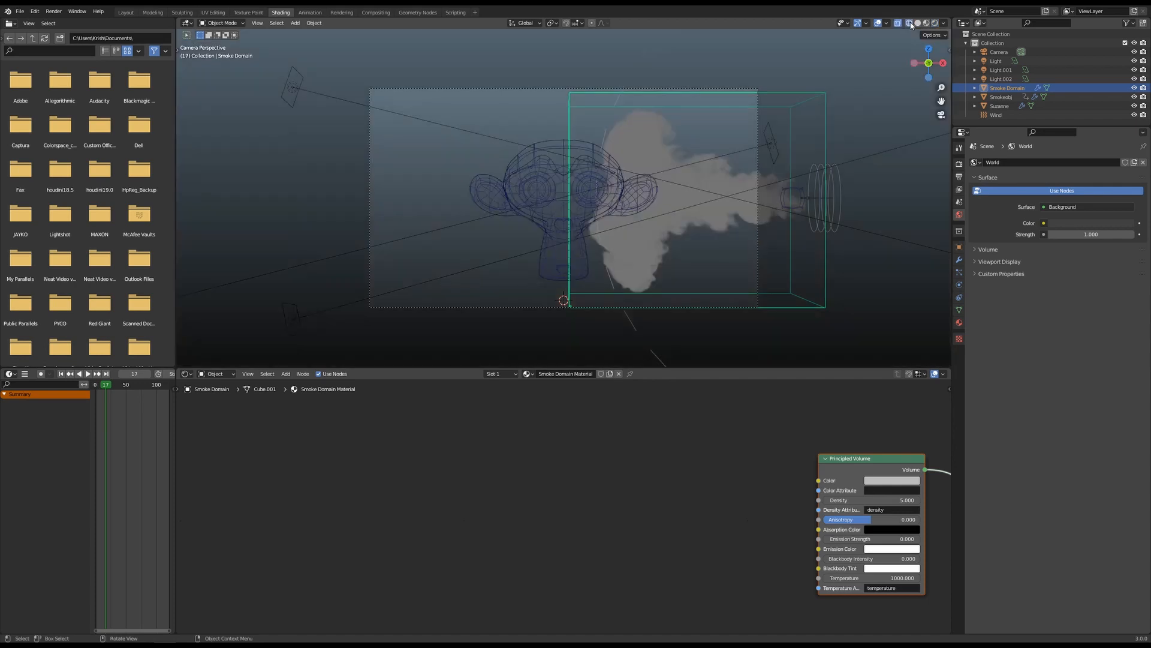
- Set the render engine to Cycles with GPU Compute as the device
left_click(959, 163)
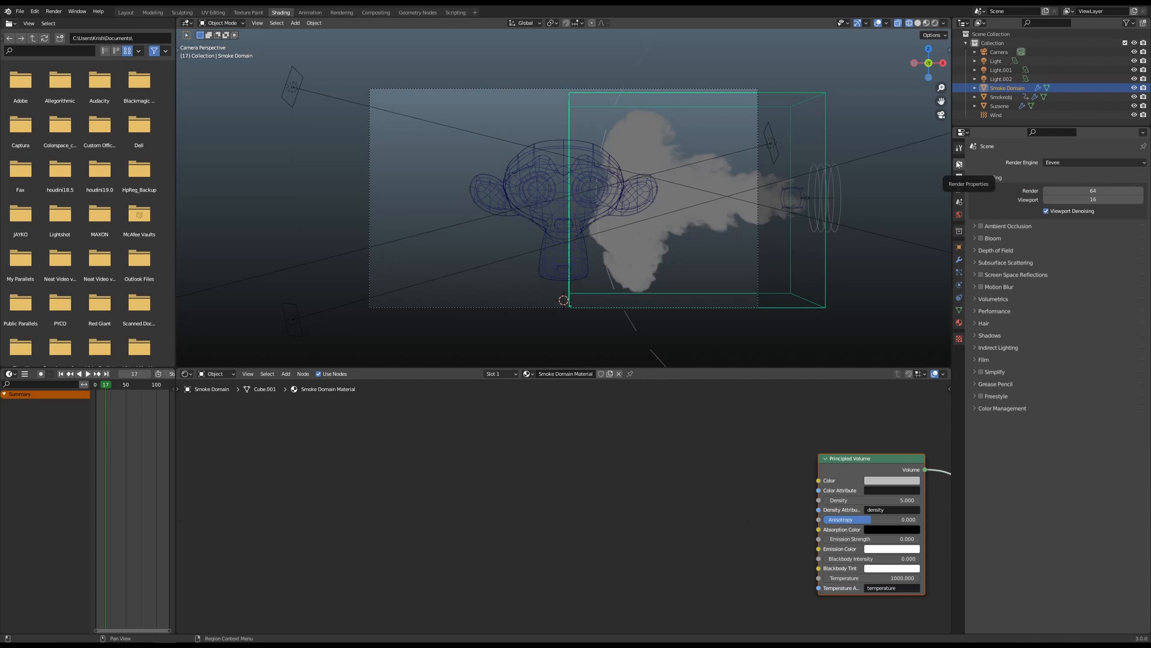
left_click(1074, 163)
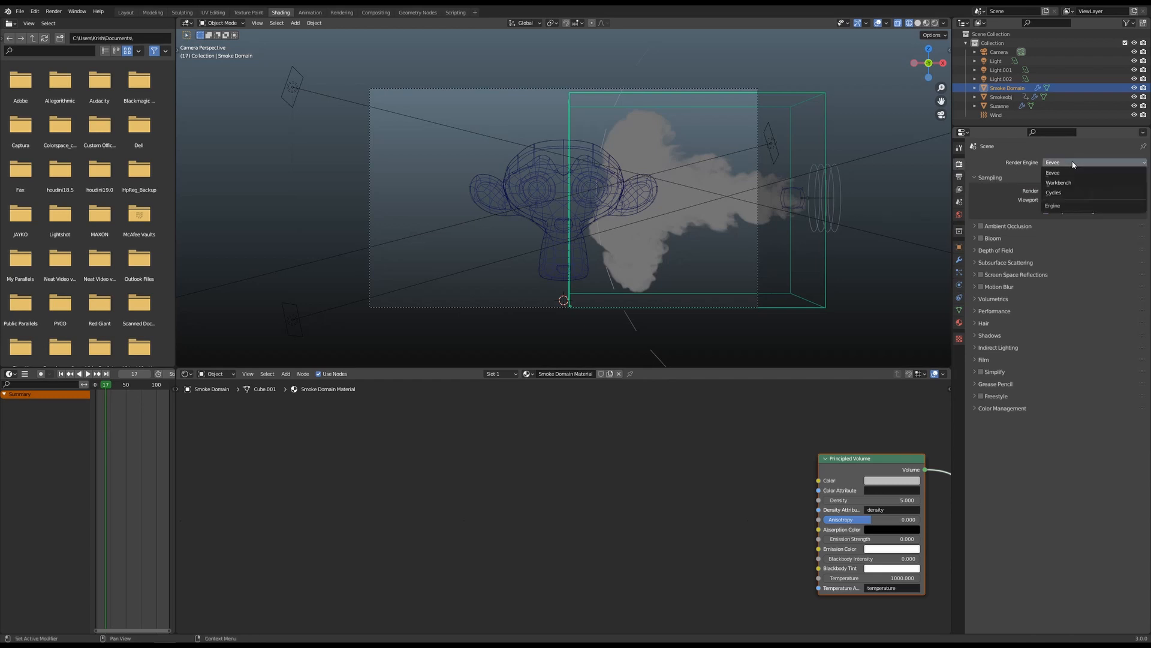
left_click(1063, 193)
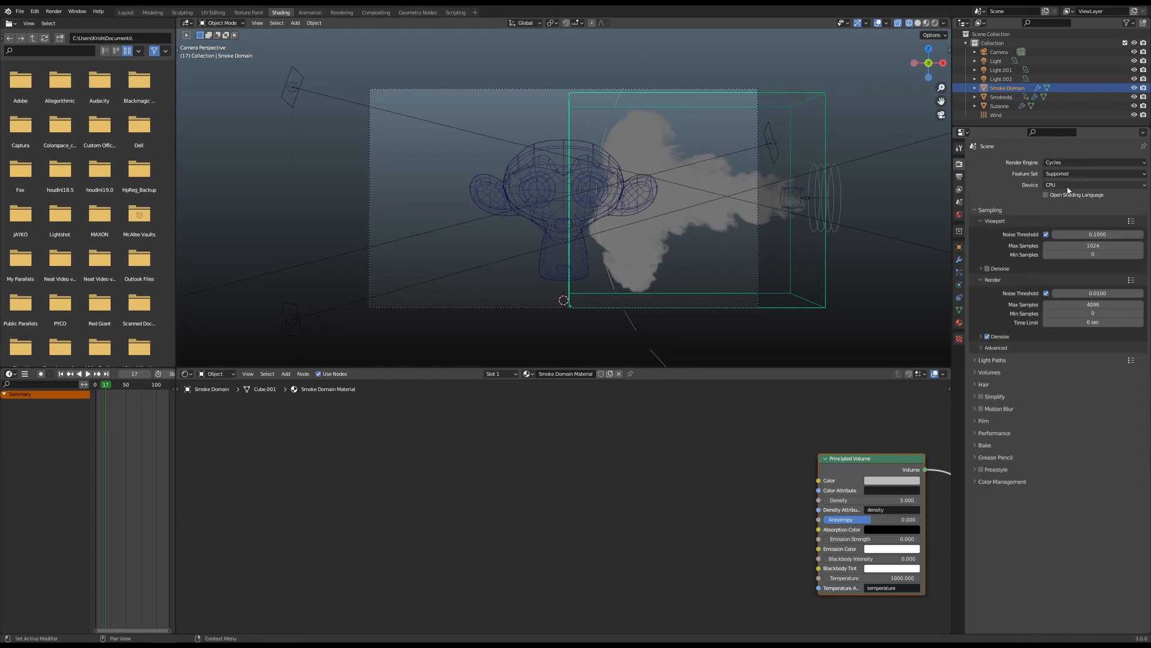
left_click(1060, 185)
left_click(1060, 204)
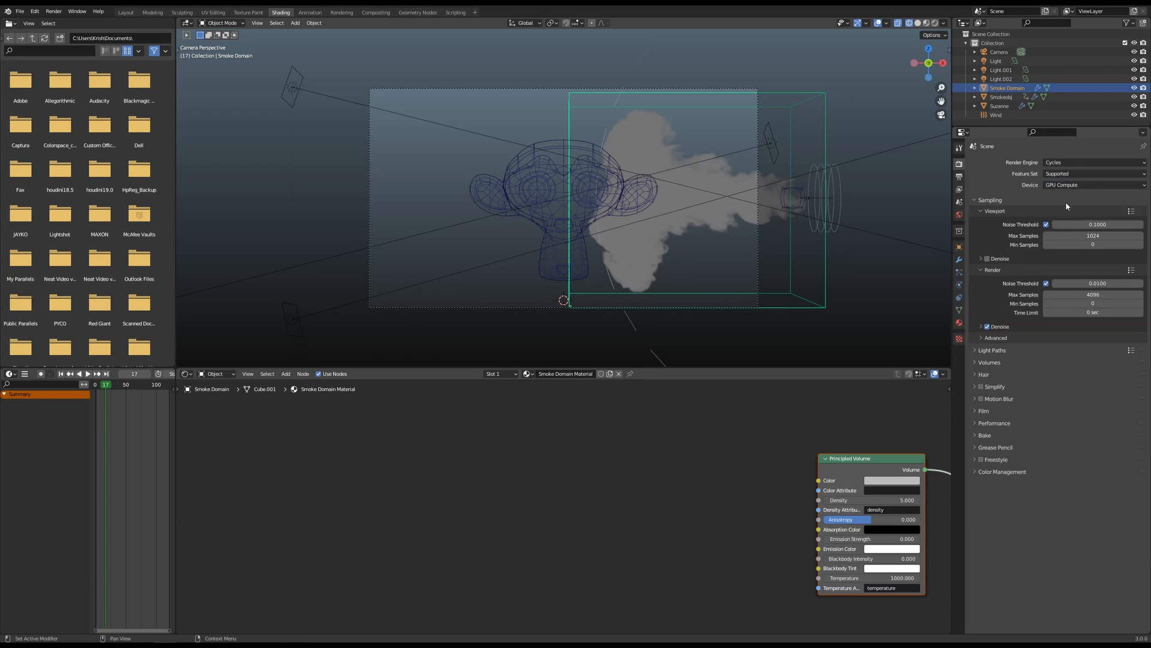
- Check the Cycles render devices in the system preferences, and close the preferences
left_click(35, 11)
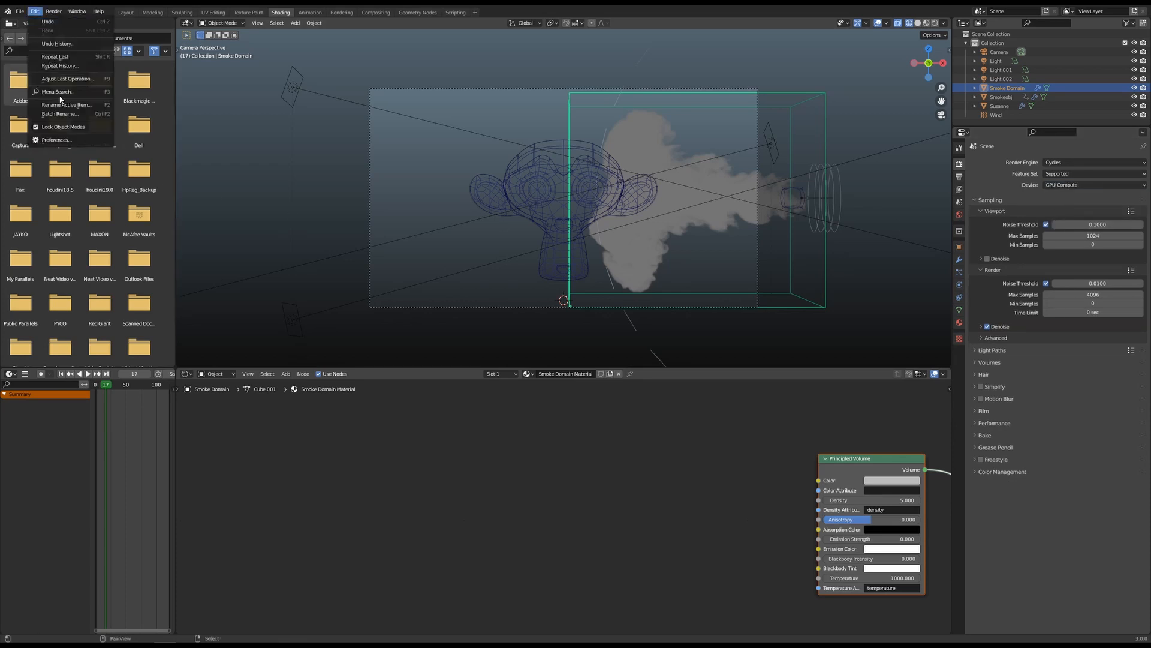
left_click(60, 140)
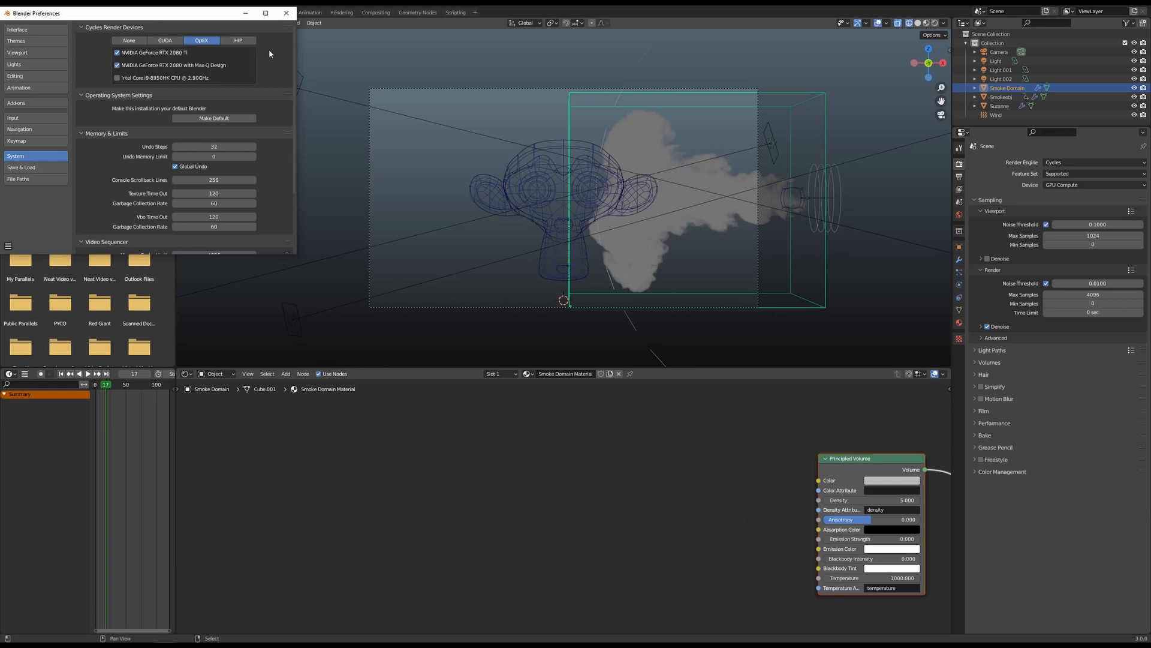
left_click(286, 12)
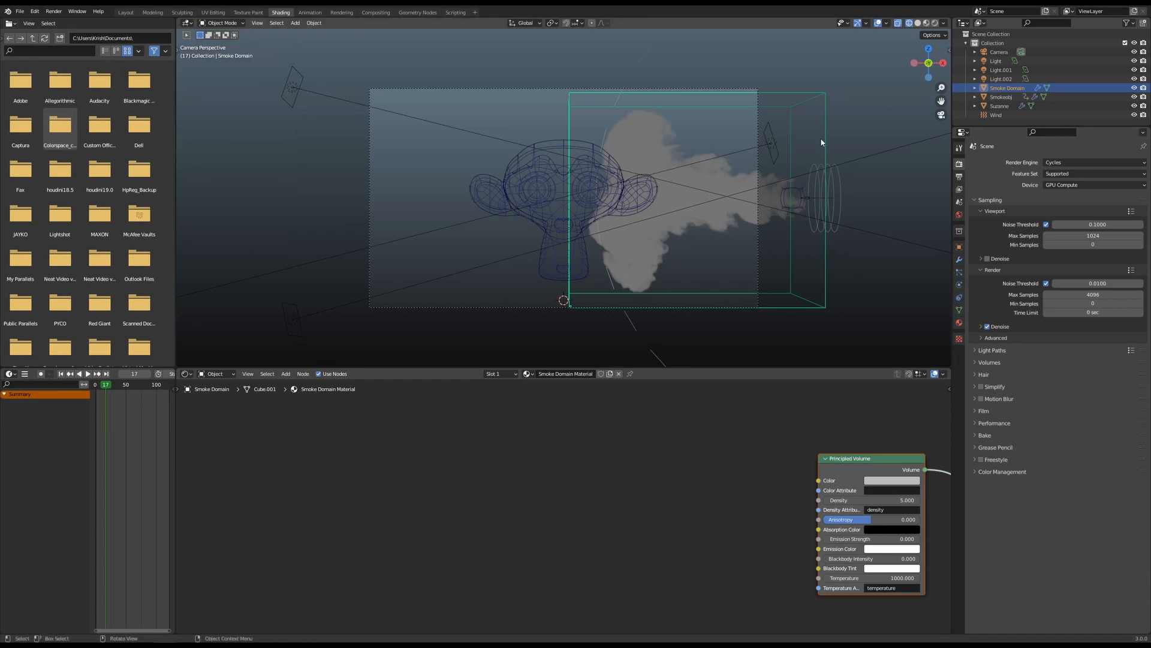
- Save the file and switch the viewport to rendered shading, with the smoke domain's material nodes in view
key("ctrl+s")
key("shift+z")
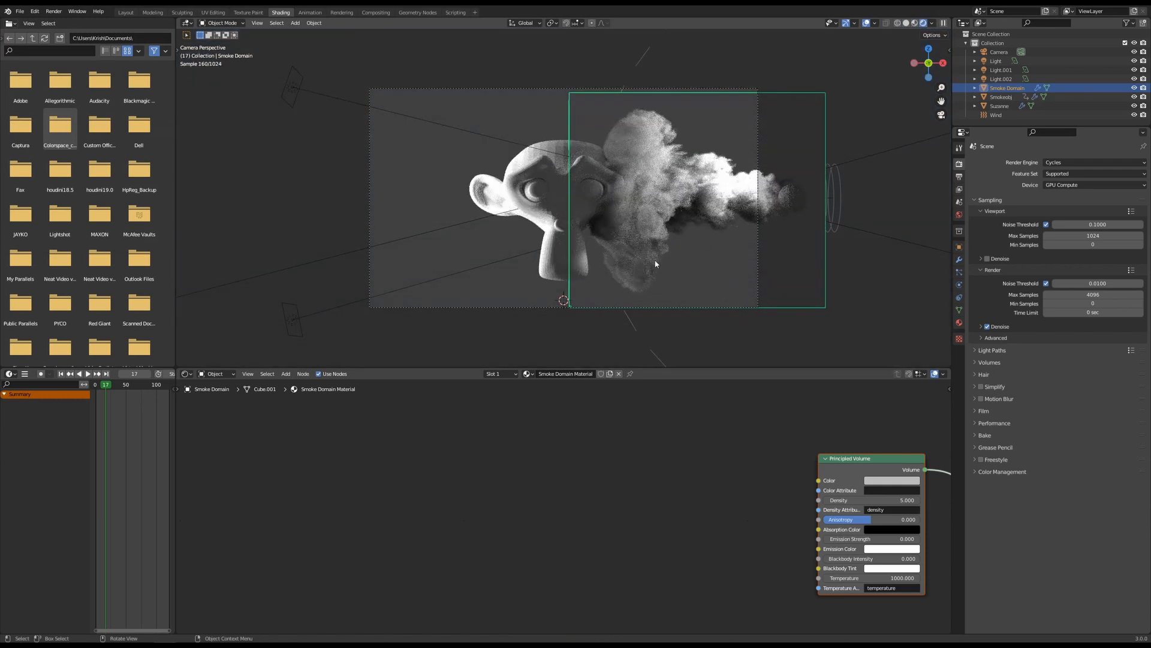
middle_click_drag(767, 492, 450, 487)
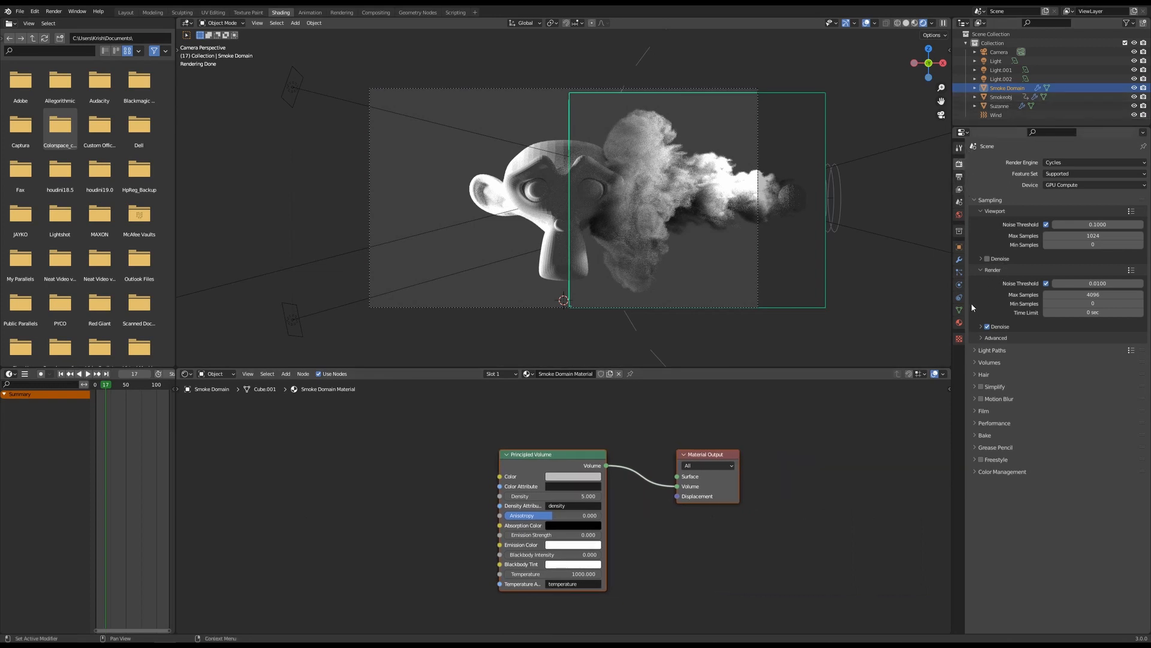
- Enable Render Region in the output format settings
left_click(959, 176)
left_click(1053, 226)
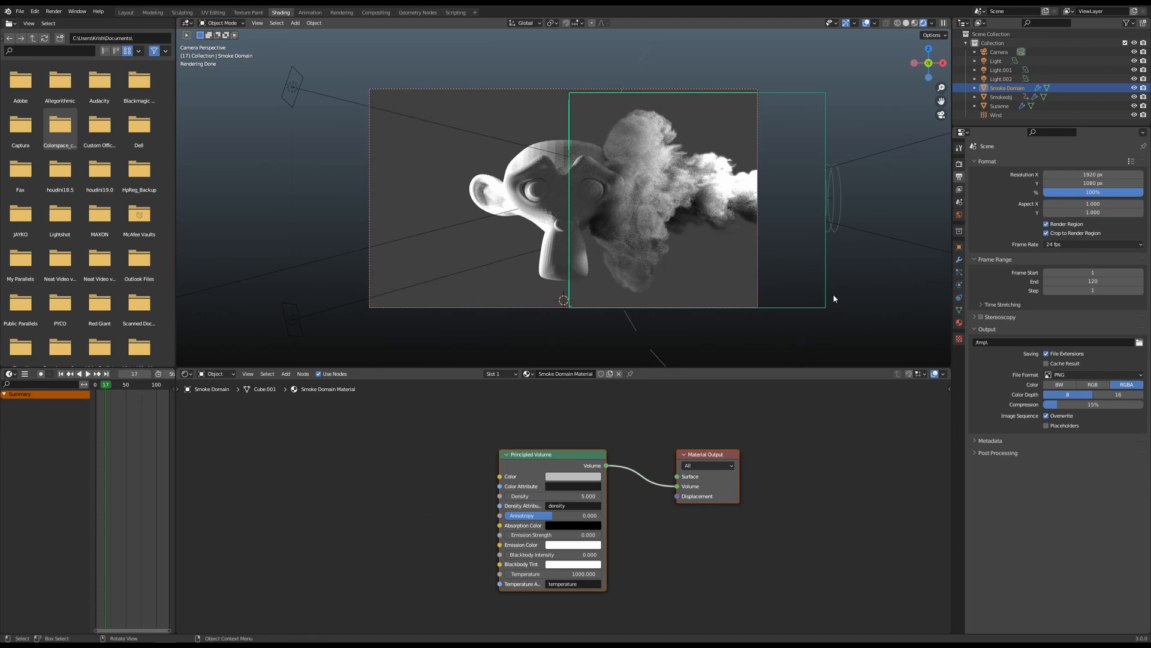
- Create a new material for Suzanne and set its Base Color to orange
left_click(1000, 106)
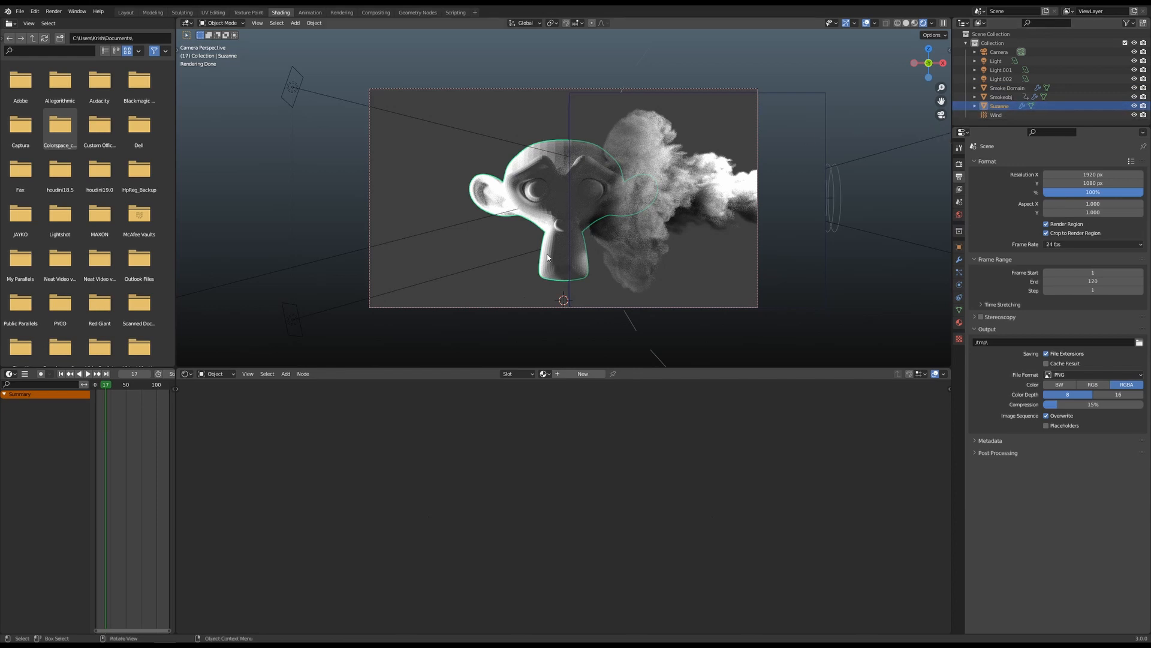
left_click(575, 373)
middle_click_drag(479, 471, 760, 483)
left_click(508, 451)
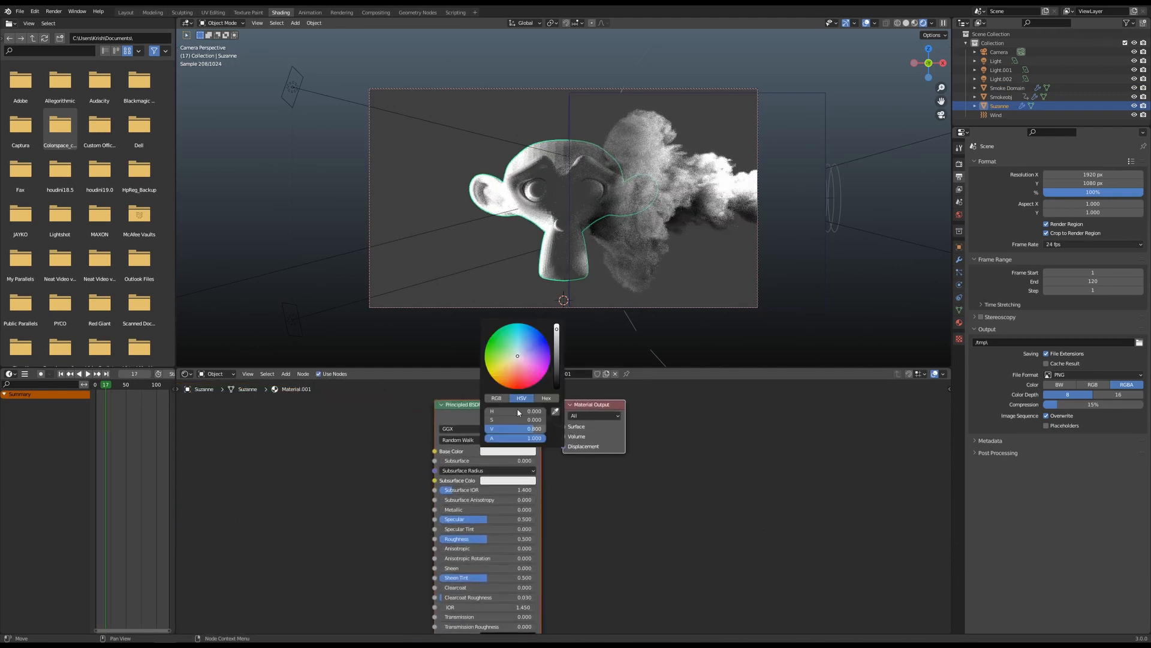
left_click(512, 375)
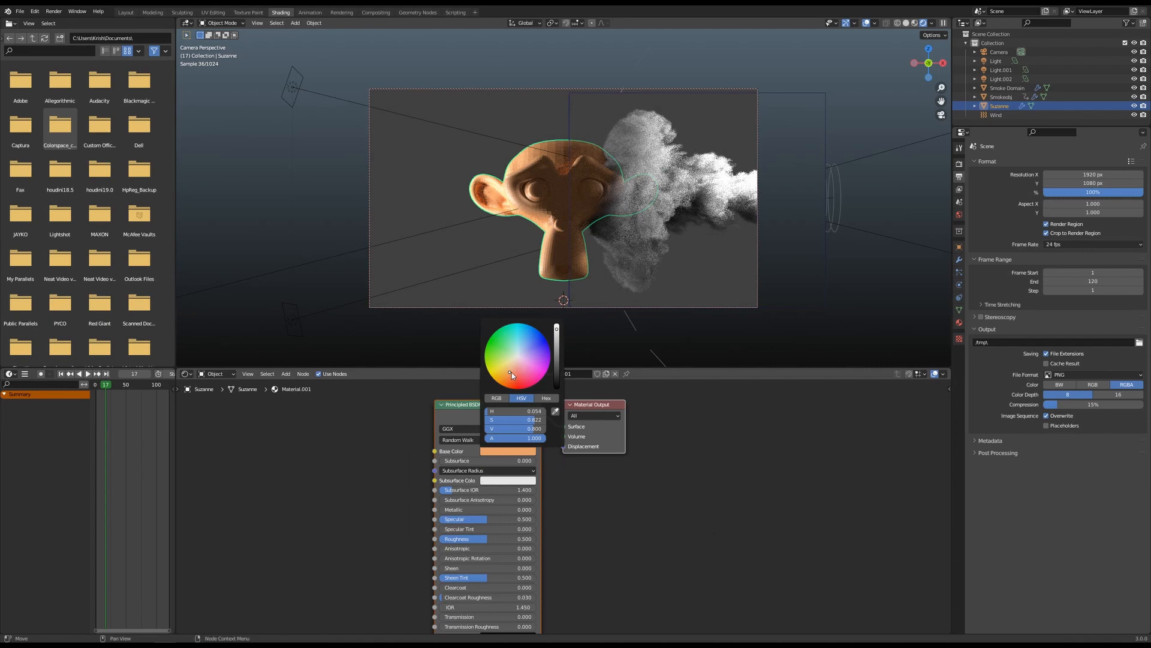
- Fine-tune the orange Base Color of Suzanne's material and set Metallic to 1.000, Specular to 0.295 and Roughness to 0.300
left_click_drag(512, 373, 511, 372)
middle_click_drag(649, 512, 688, 459)
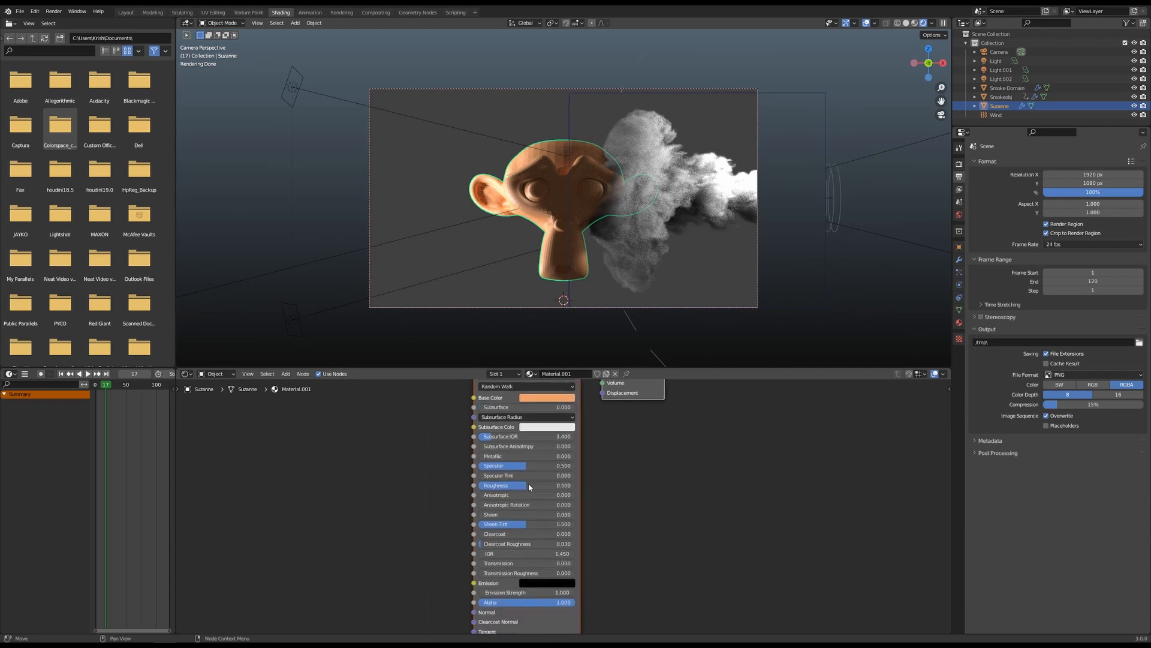
left_click_drag(527, 455, 588, 456)
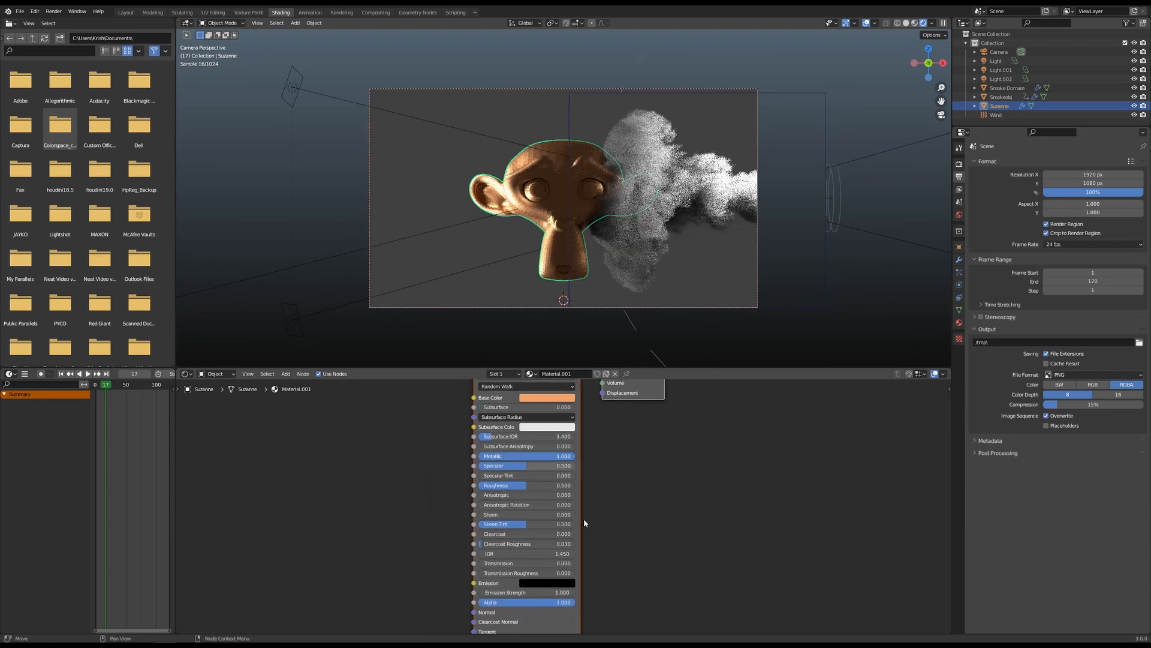
left_click_drag(523, 470, 505, 470)
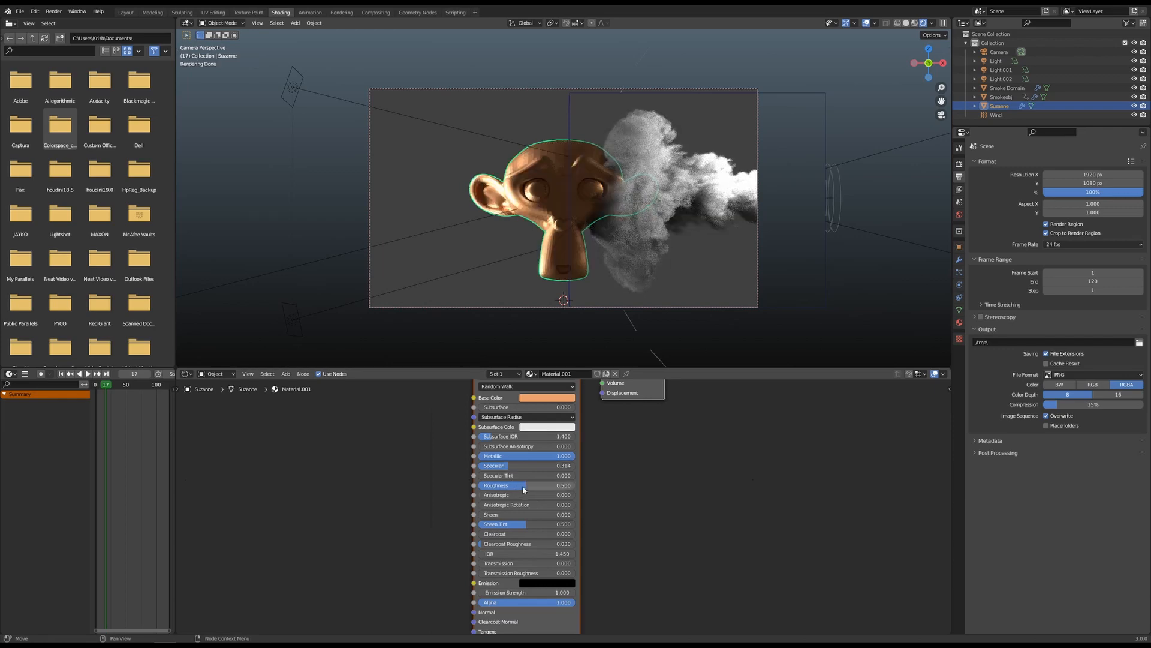
left_click_drag(523, 489, 509, 488)
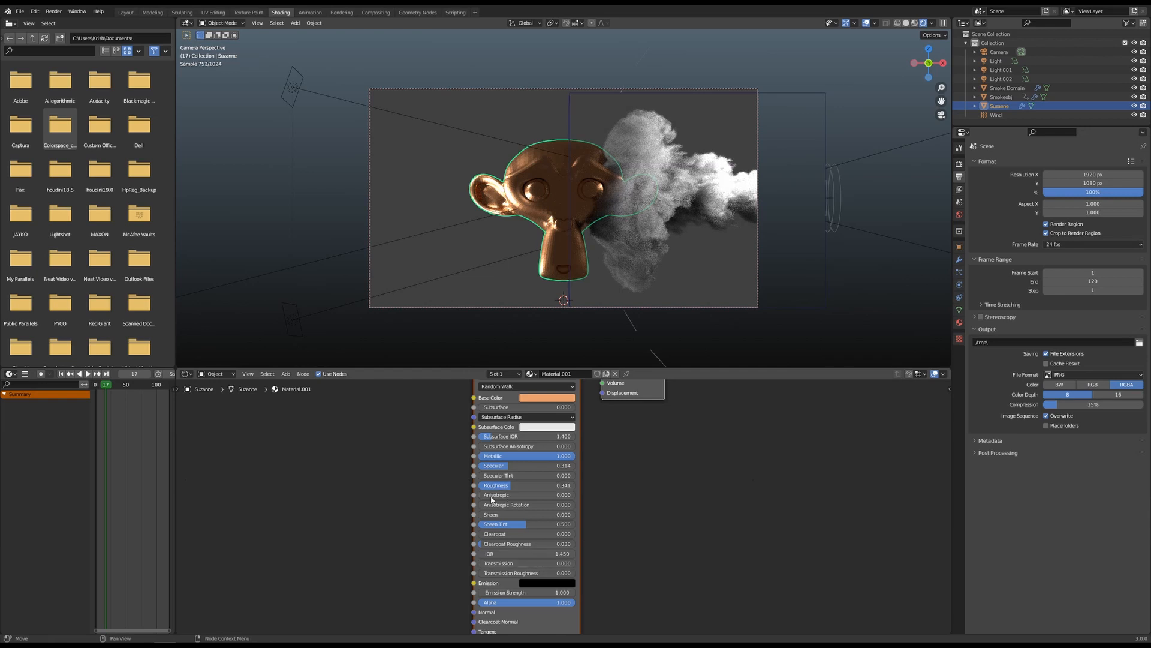
left_click_drag(507, 468, 504, 468)
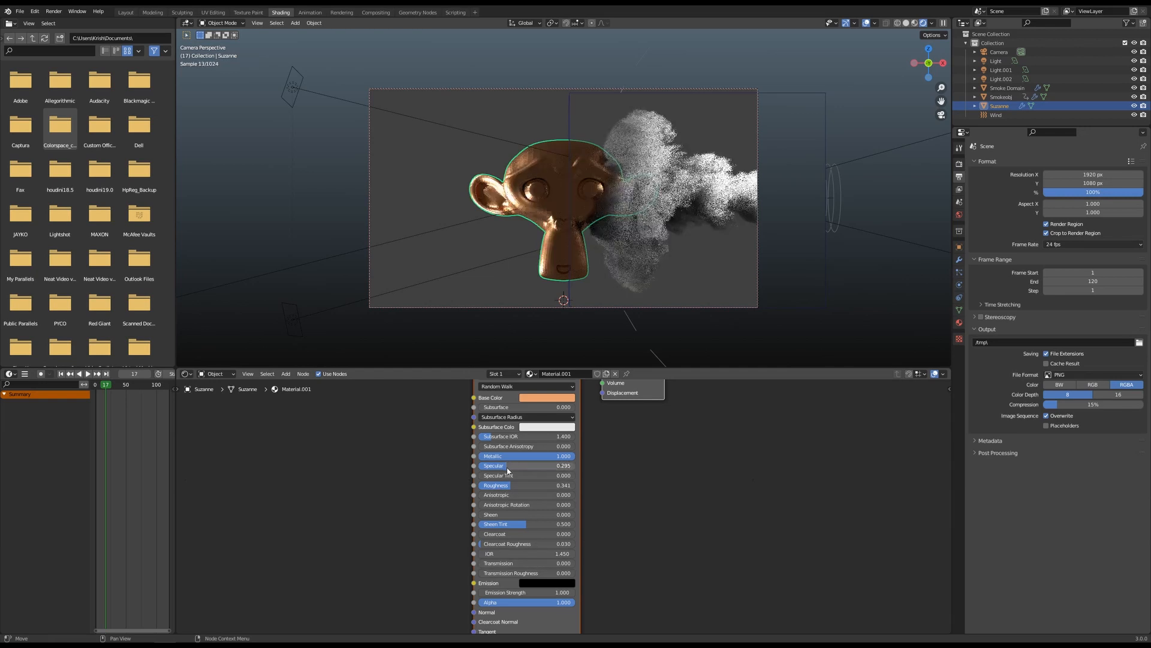
left_click_drag(508, 488, 504, 487)
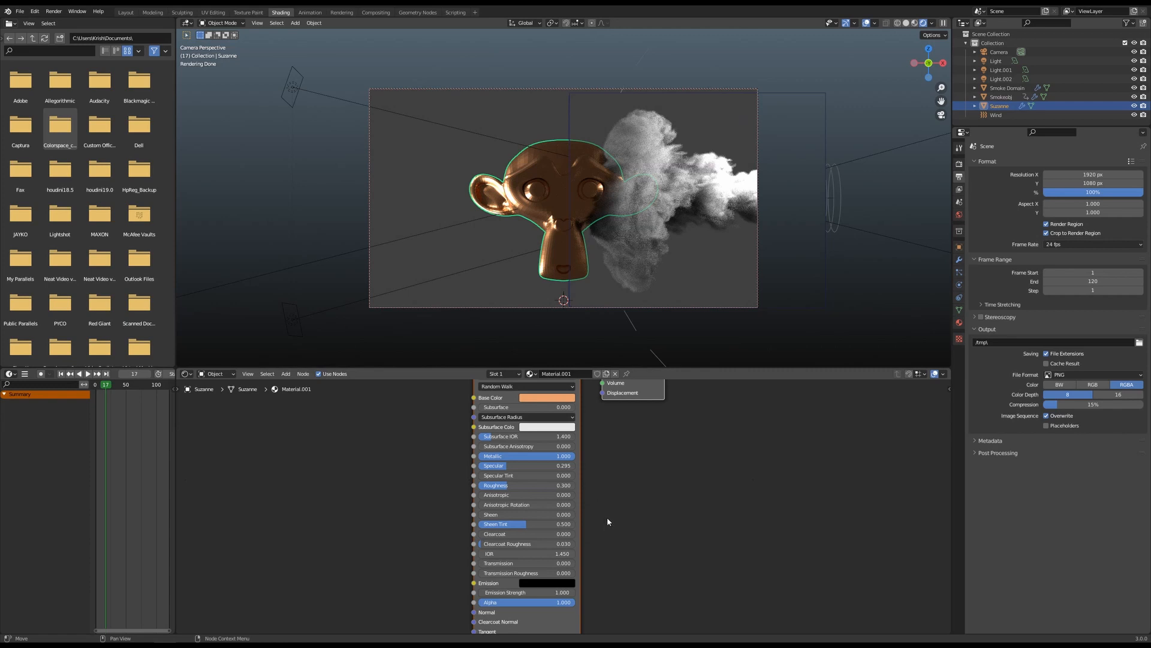
- Select the smoke domain and bring its material nodes into view
left_click(992, 119)
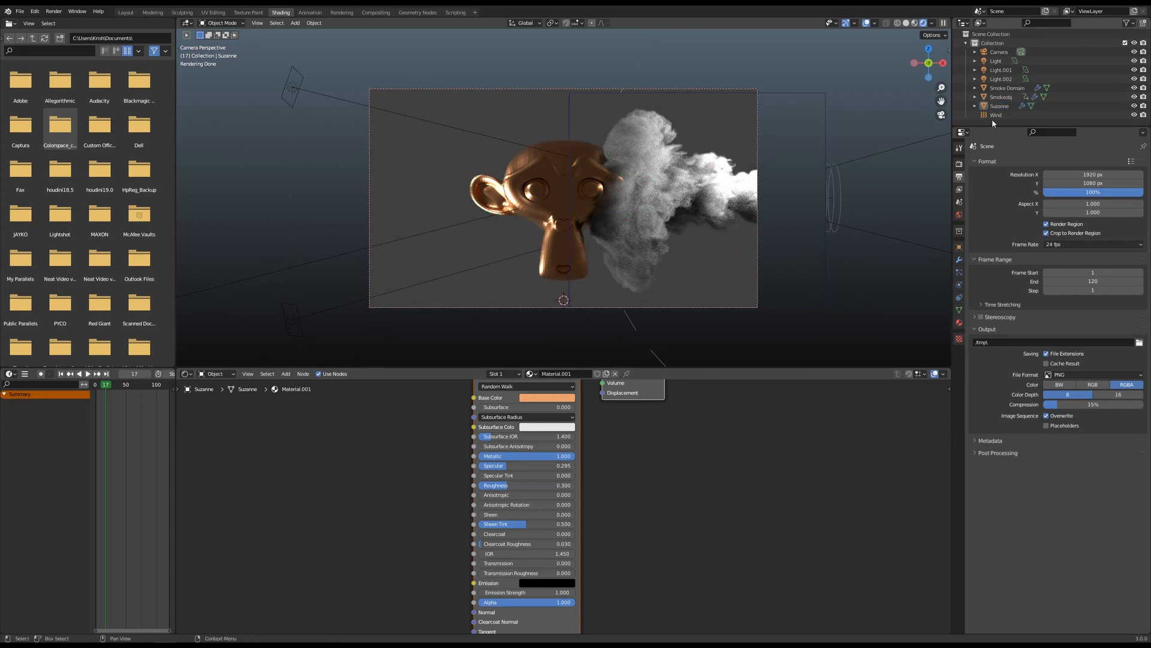
left_click(1003, 90)
middle_click_drag(645, 456, 379, 444)
scroll(589, 458, "up", 2)
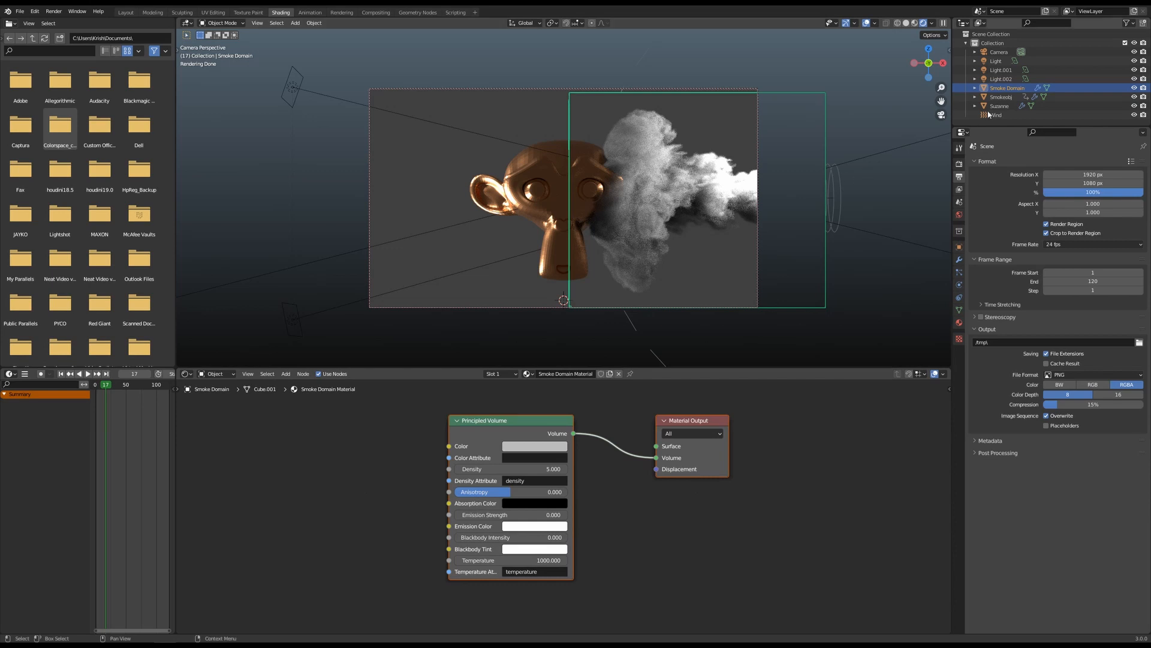
- Hide all three lights in the viewport and re-enable Light, Light.001 and Light.002 one by one to compare their effect on the scene
left_click(1000, 70)
left_click(996, 79)
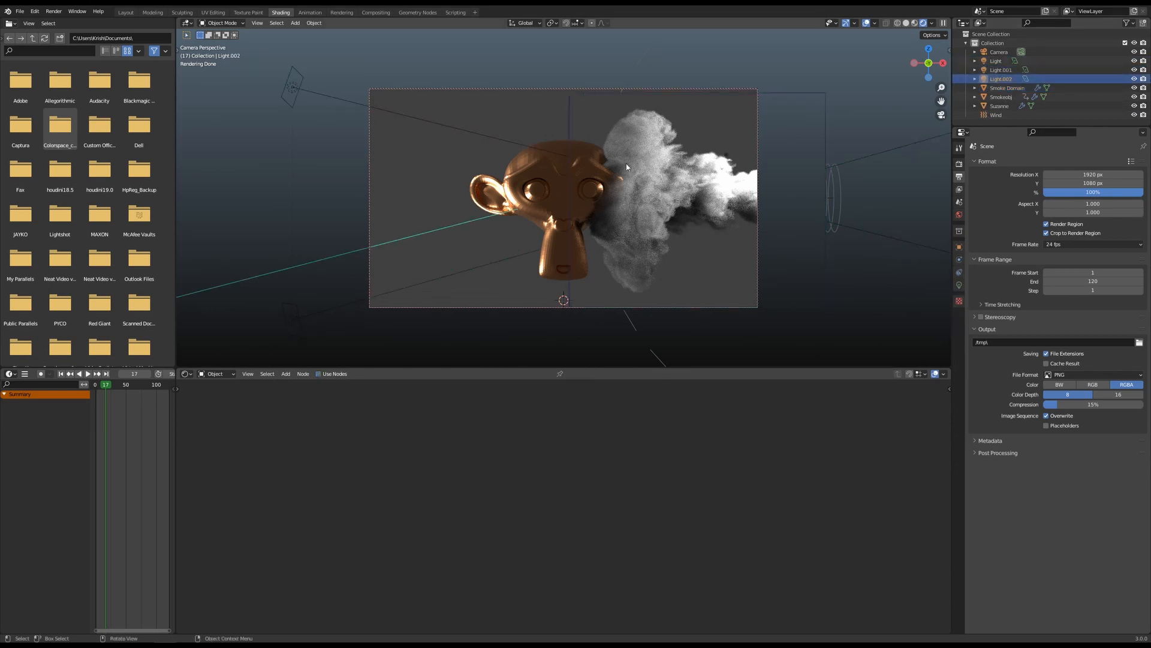
left_click(1134, 61)
left_click(1133, 70)
left_click(1134, 79)
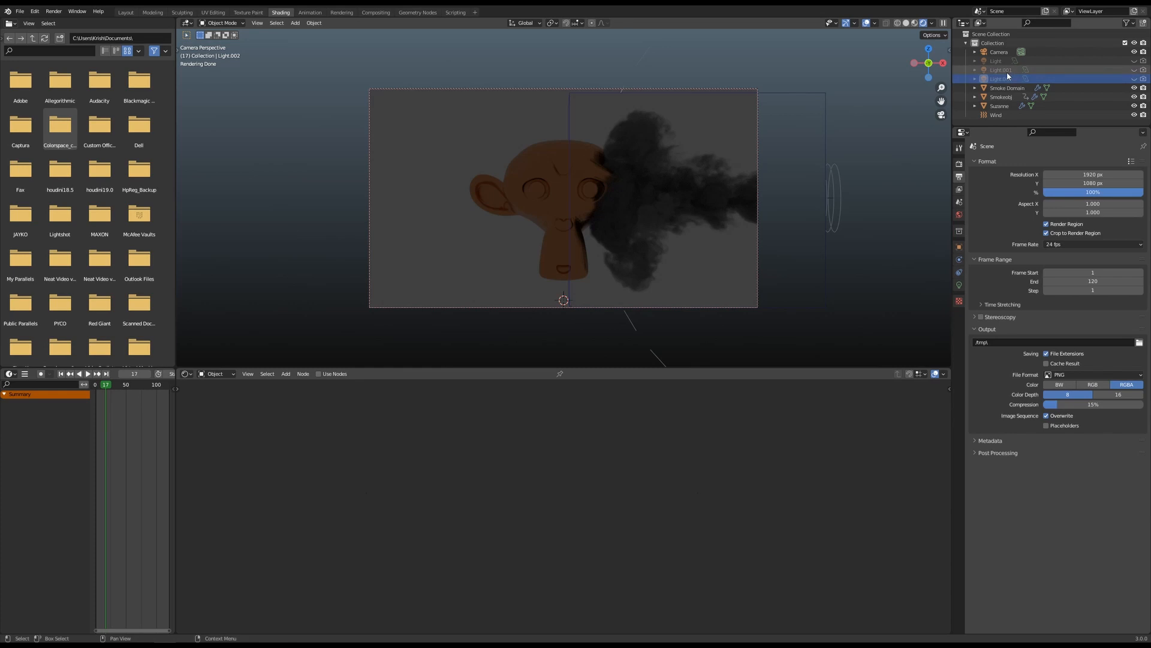
left_click(1026, 61)
left_click(1134, 61)
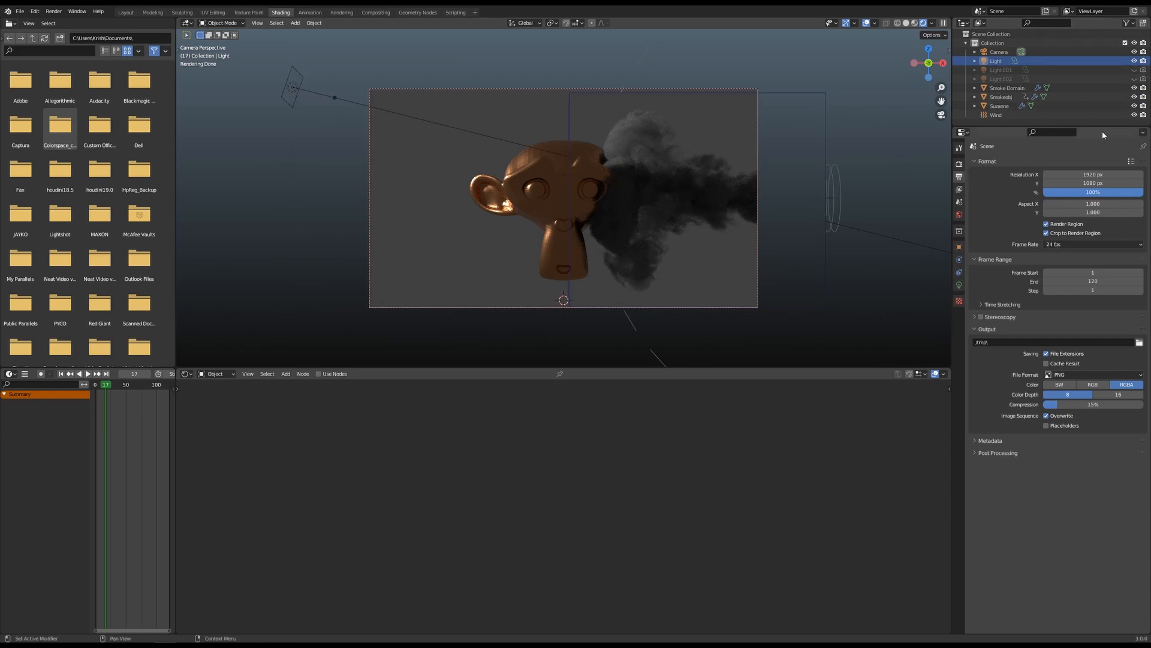
left_click(1134, 70)
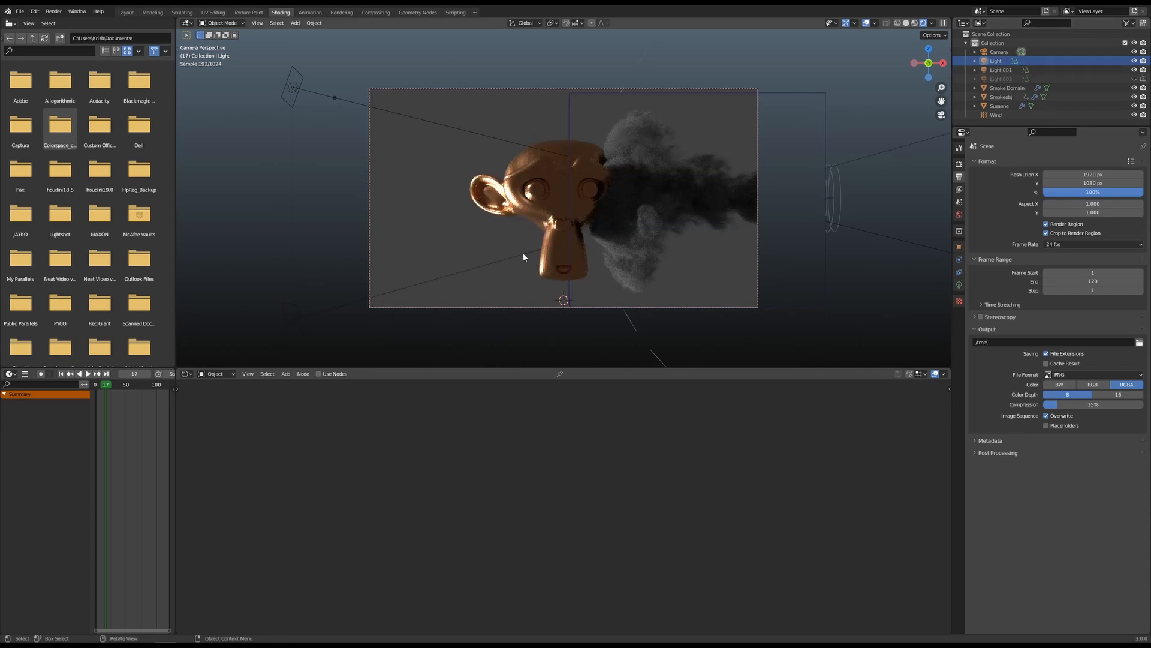
left_click(1134, 79)
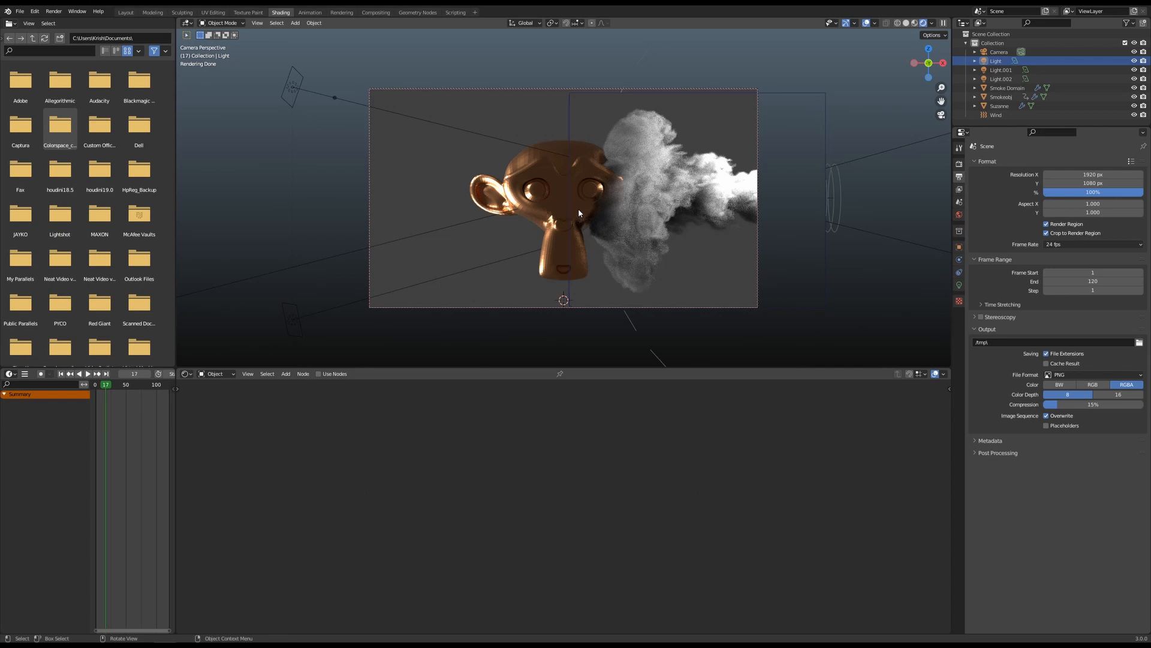
- Set the Density of the smoke domain's Principled Volume to 4
left_click(1007, 87)
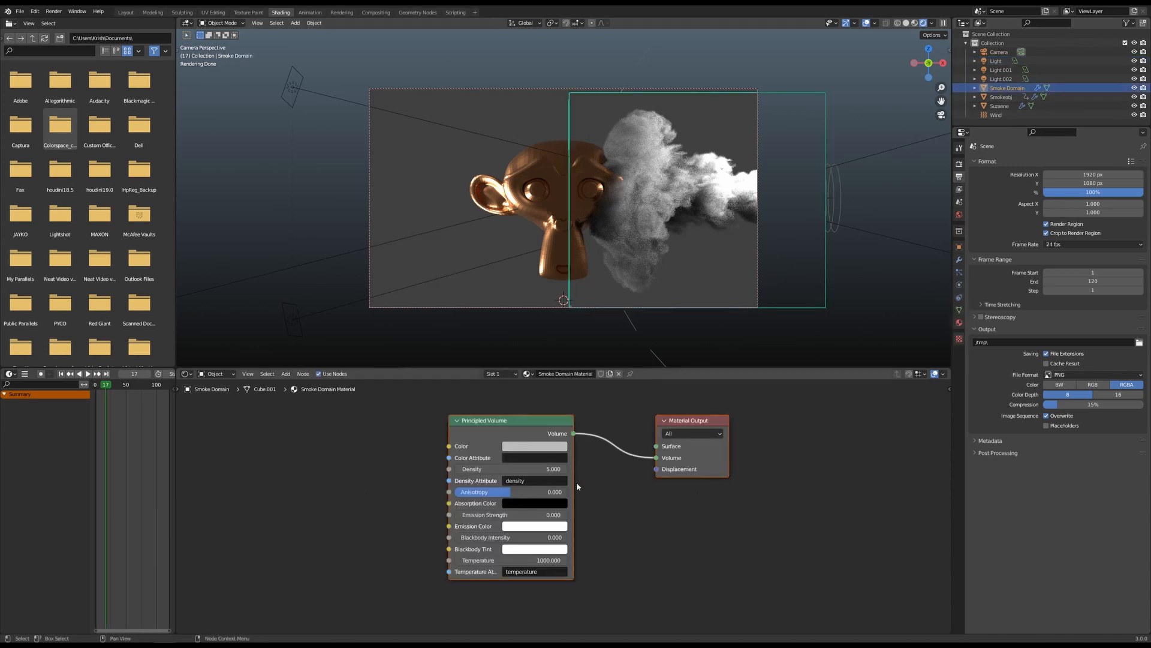
left_click(526, 468)
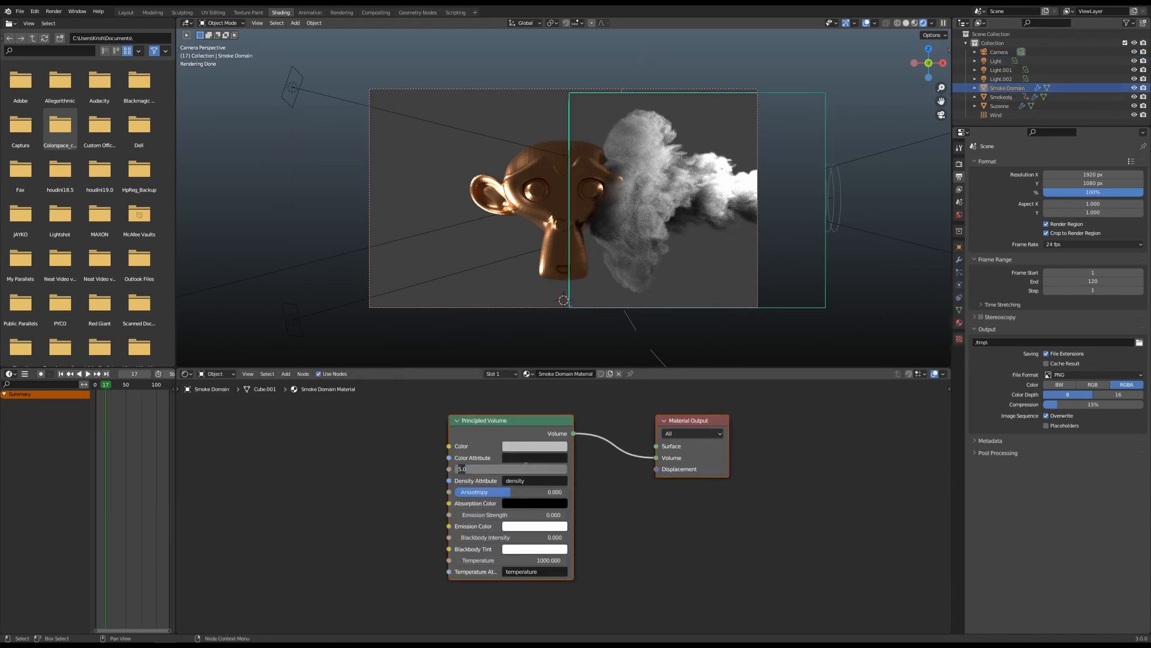
type("4")
key("Return")
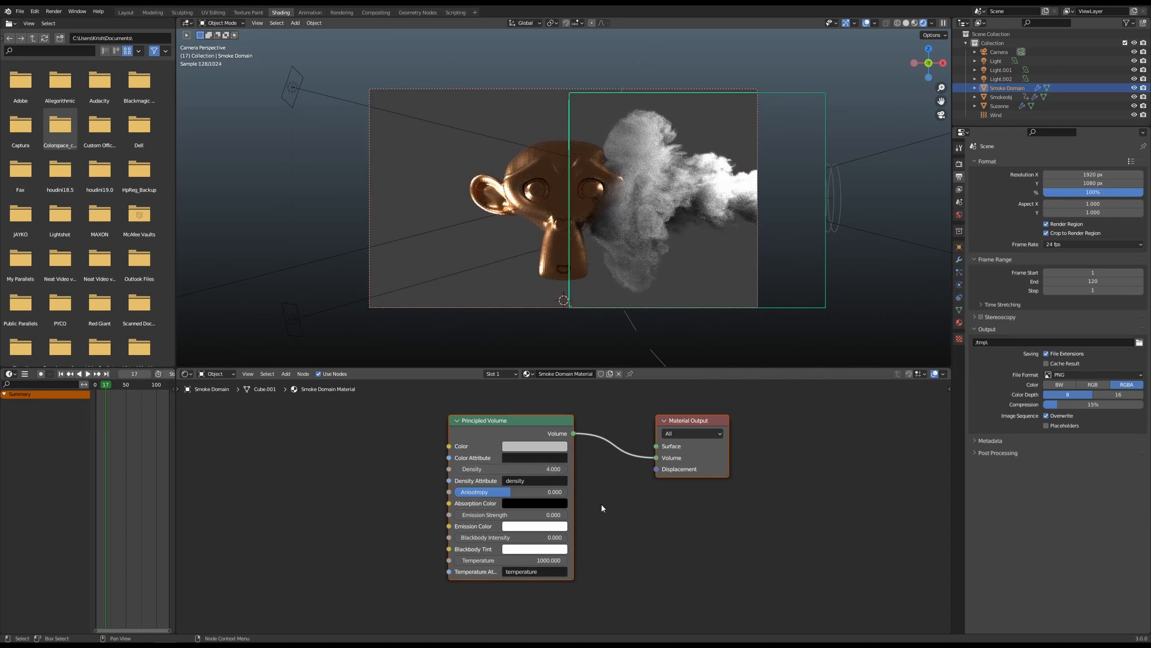
- Show the World shader nodes and add an Environment Texture node connected to the Background node's Color
left_click(211, 374)
left_click(216, 393)
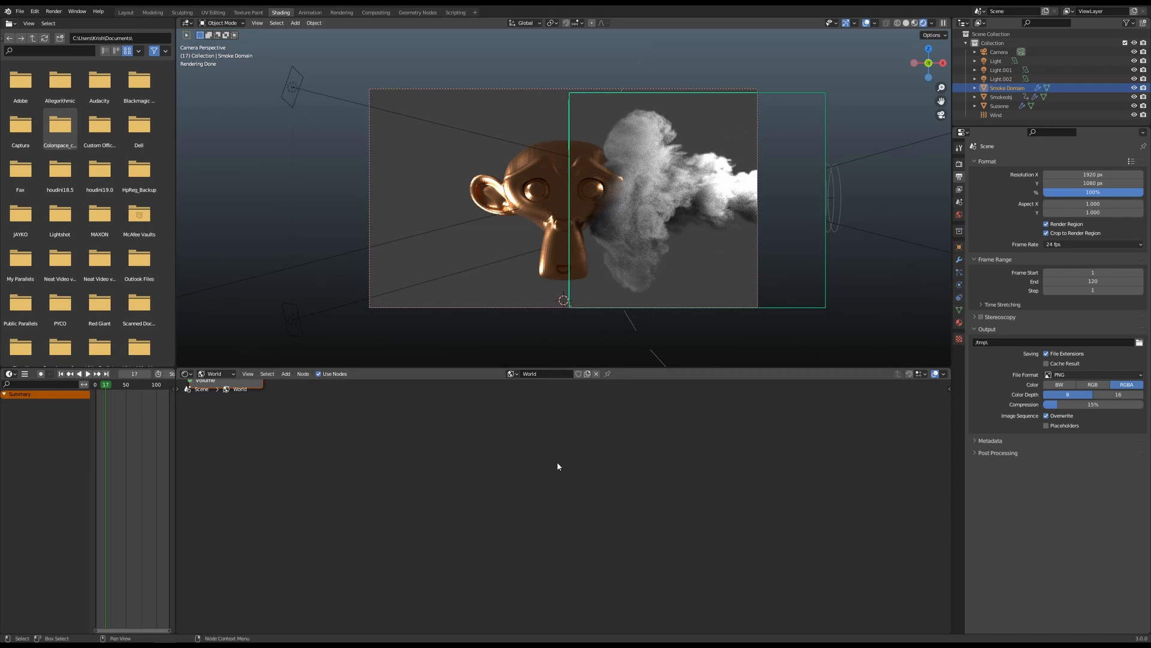
key("Home")
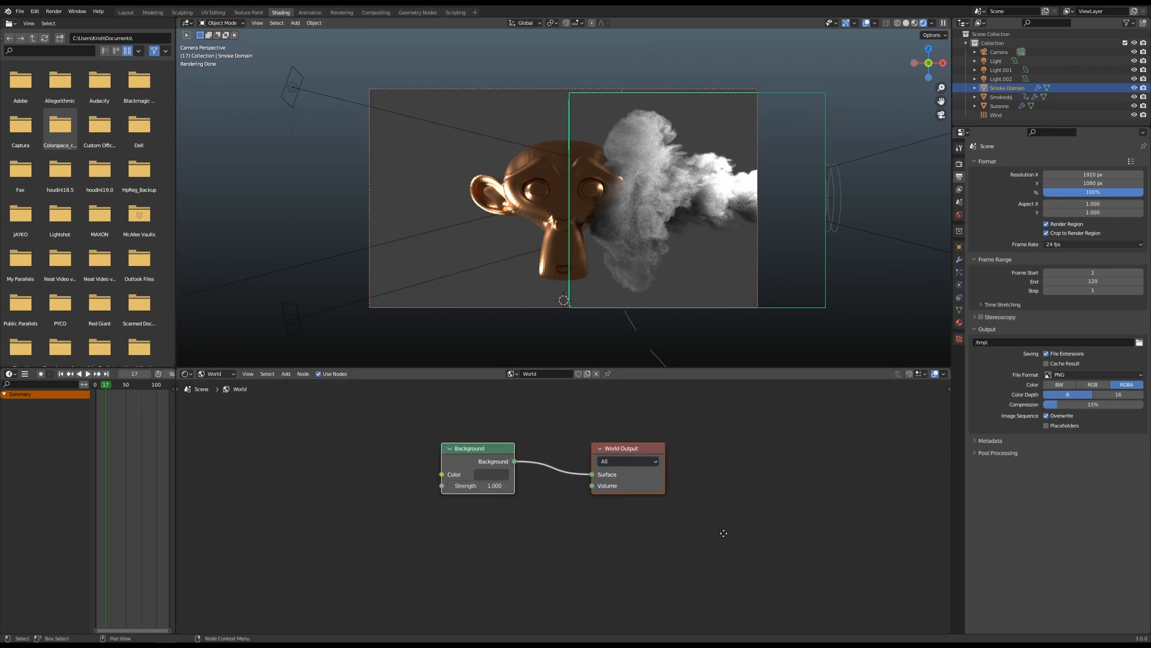
key("shift+a")
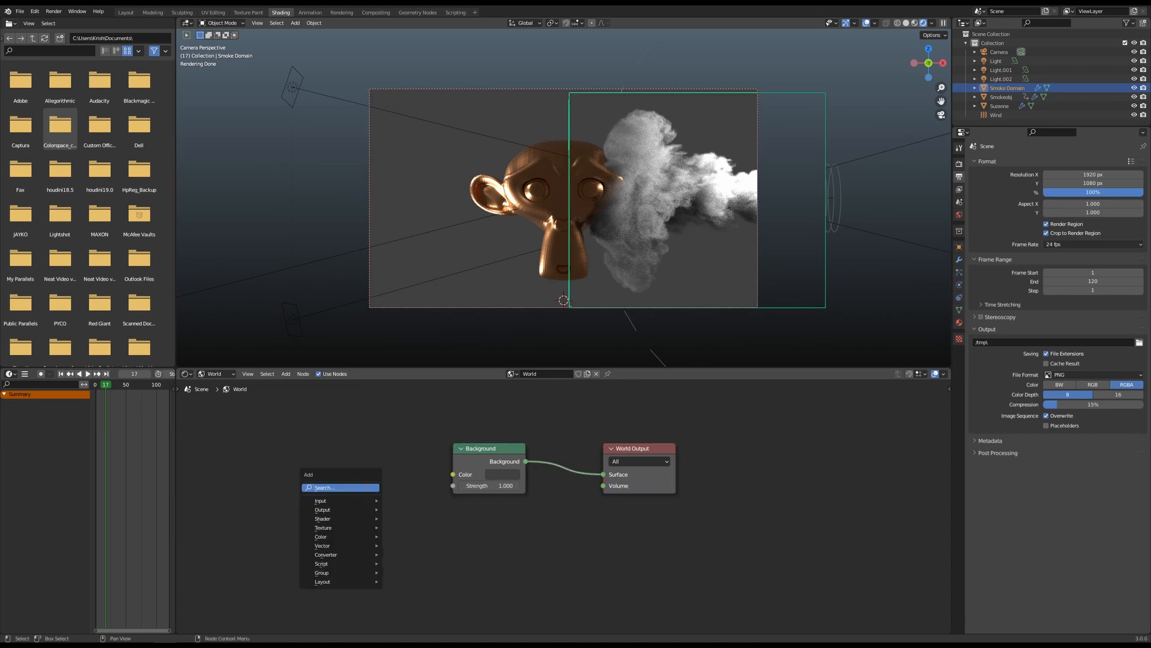
left_click(365, 486)
type("env")
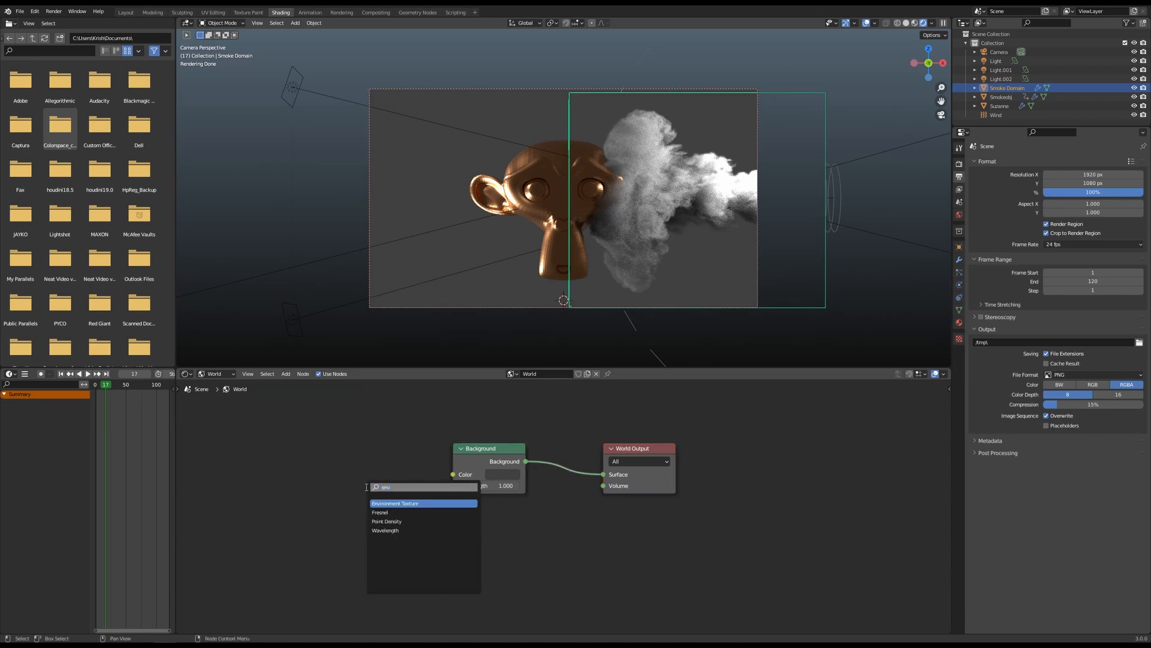
key("Return")
left_click_drag(387, 453, 452, 474)
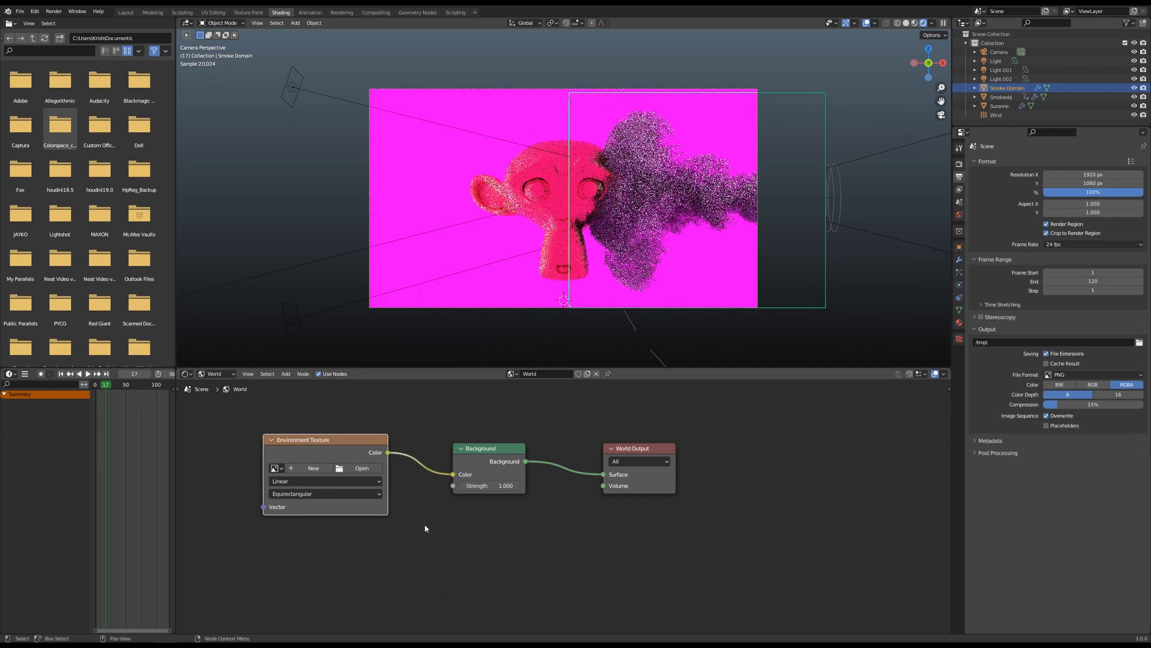
- Reposition the Environment Texture node and load BackLight_2K_08.jpg as its image
middle_click_drag(425, 528, 483, 528)
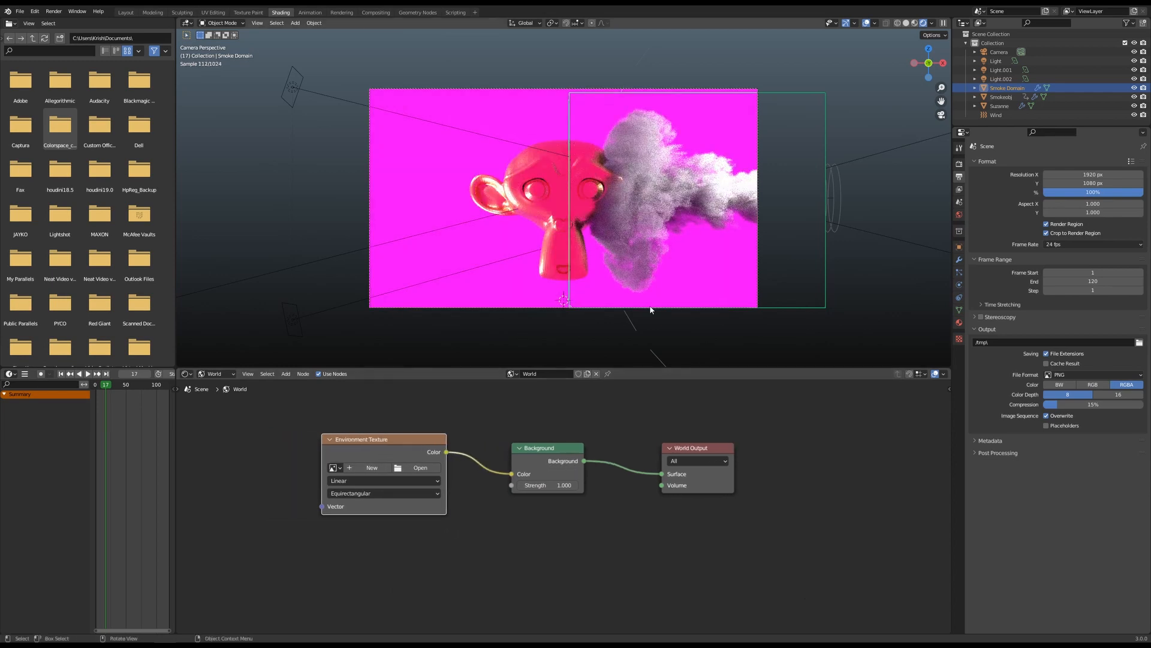
left_click_drag(409, 474, 403, 483)
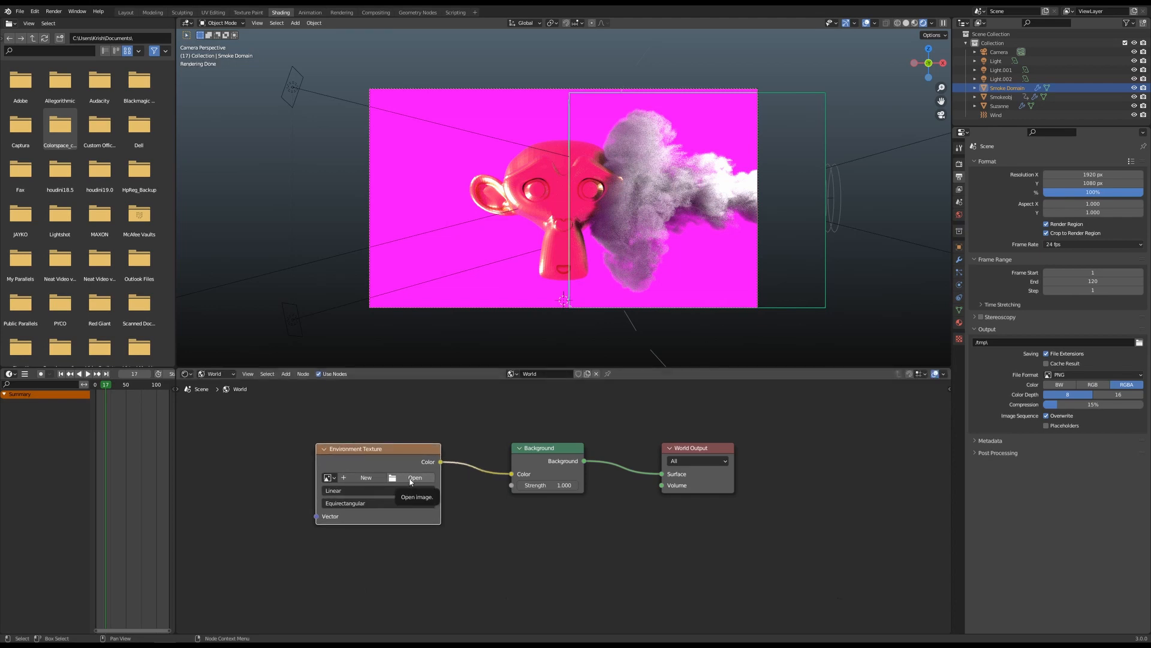
left_click(412, 478)
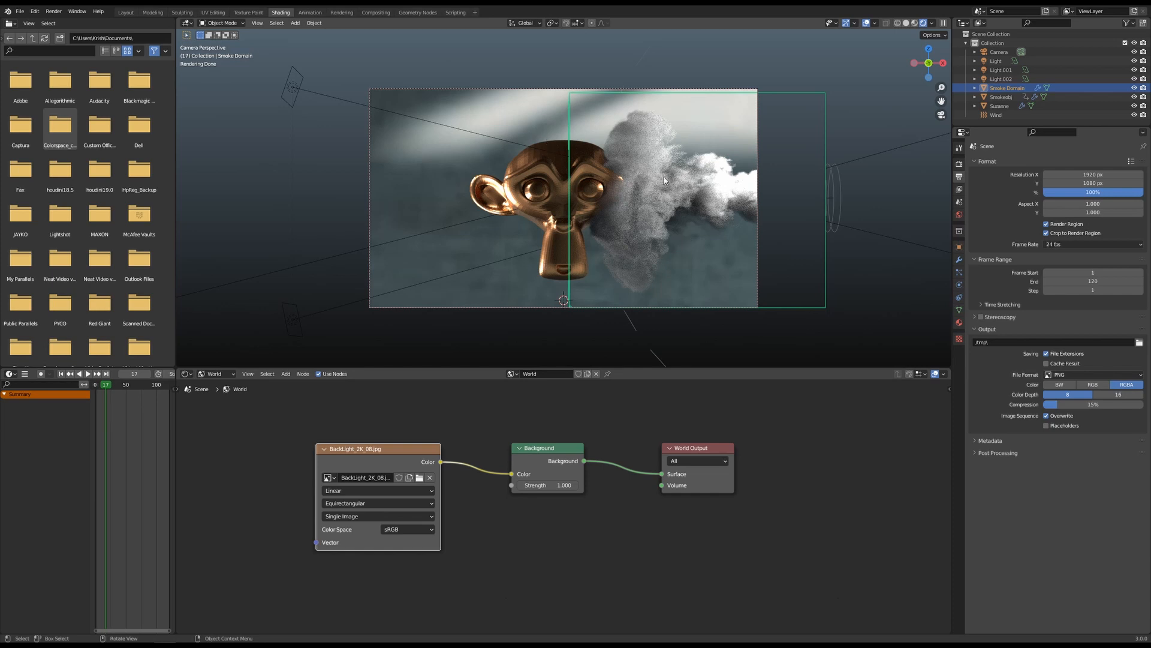
- Insert a Gamma node with a value of 2.2 between the environment image and the Background node, and save the file
left_click_drag(535, 450, 578, 449)
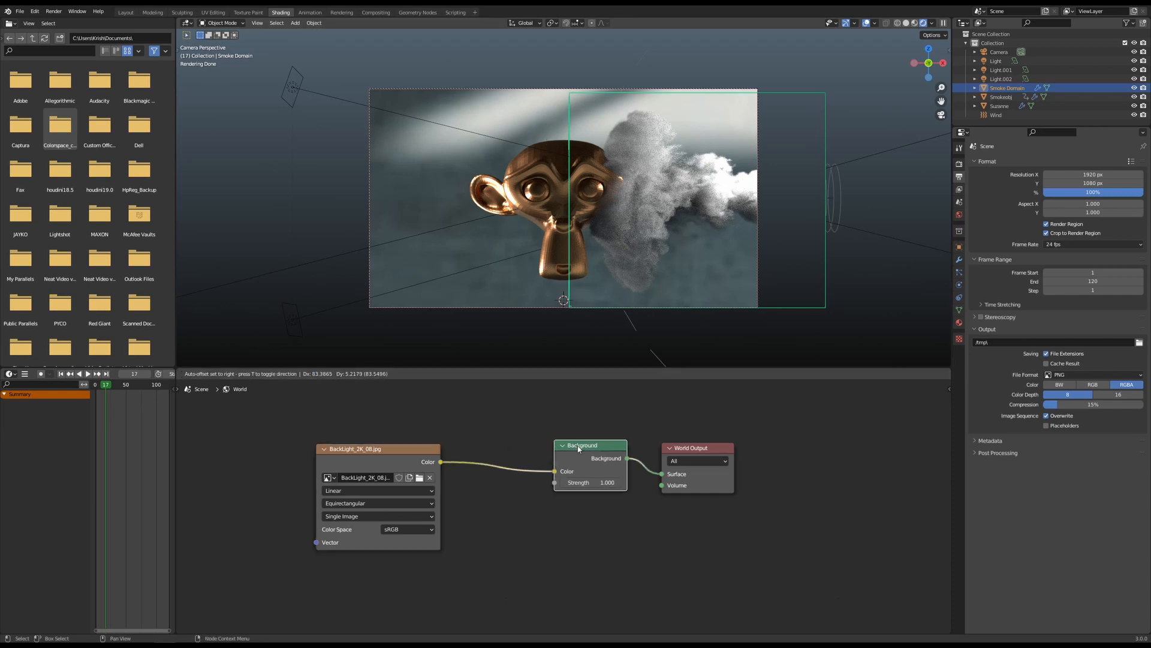
key("shift+a")
left_click(514, 451)
type("gamm")
key("Return")
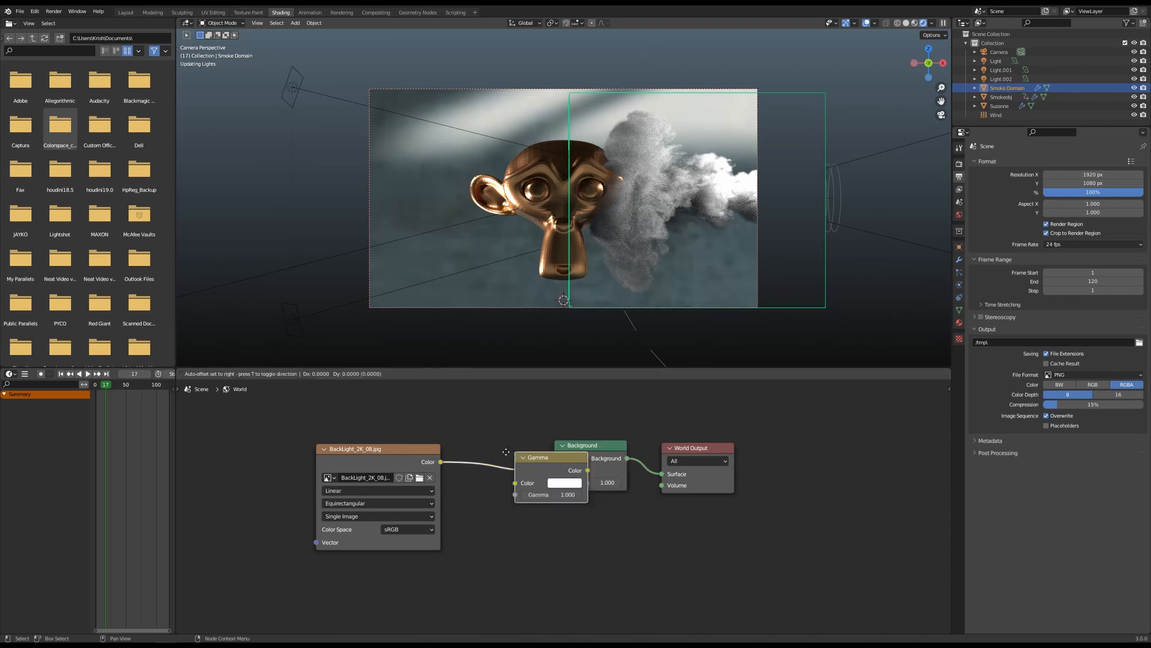
left_click(487, 461)
left_click(520, 497)
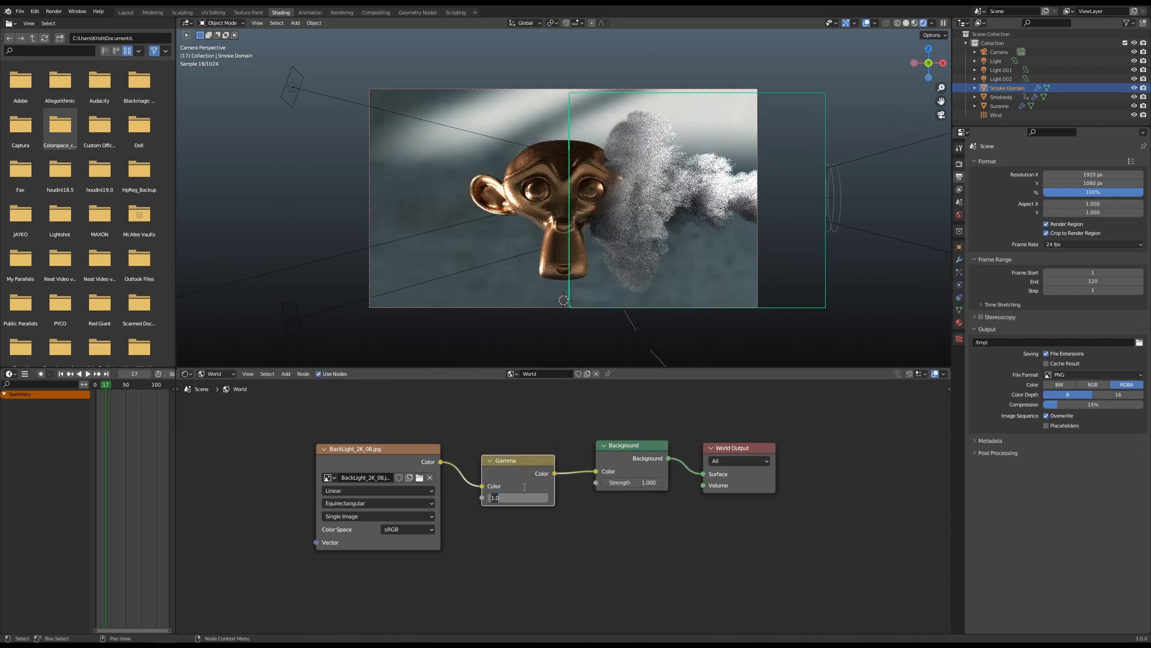
type("2.2")
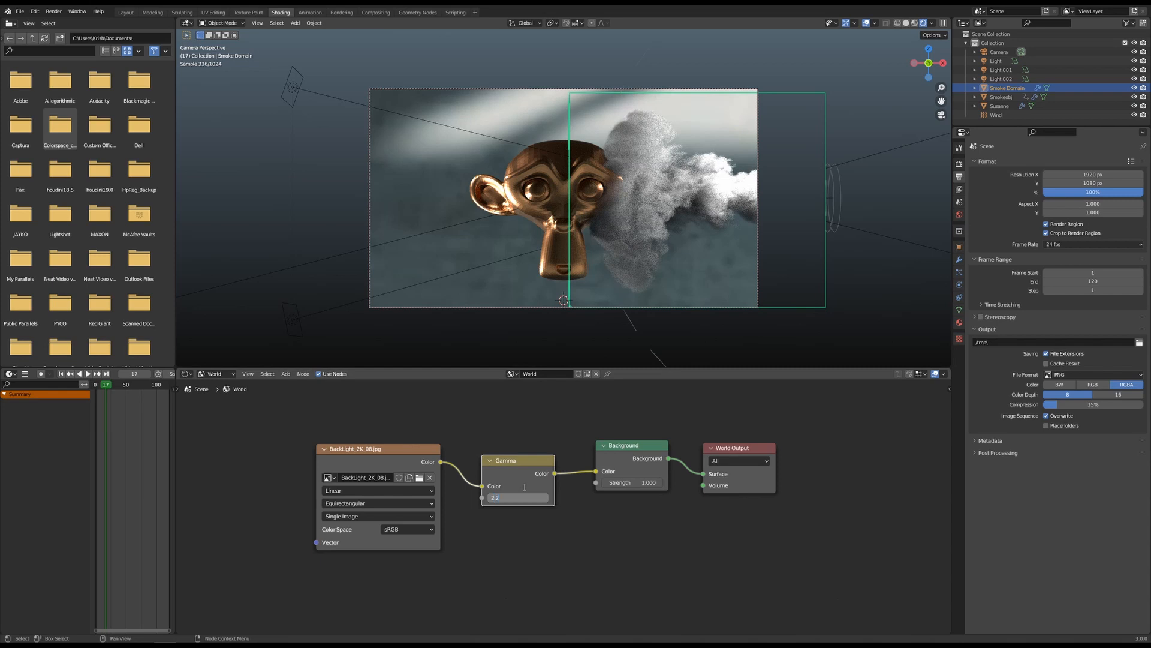
key("Return")
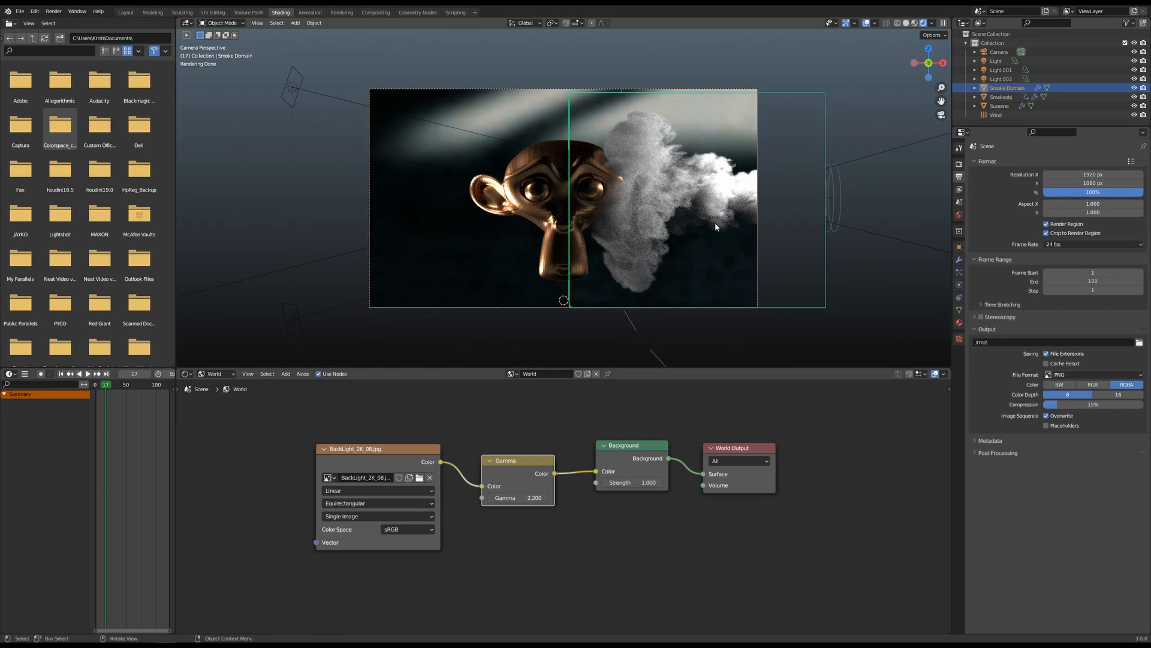
key("ctrl+s")
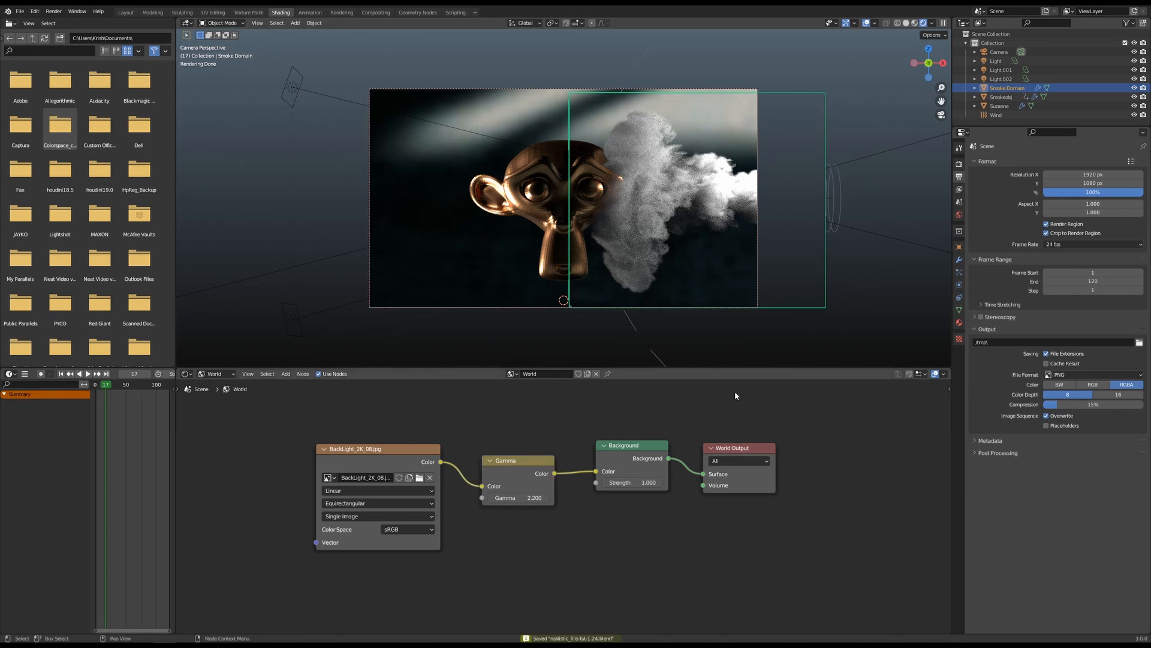
- Return to the smoke domain's object material and set the Principled Volume's Color to white using RGB values
left_click(214, 374)
left_click(223, 388)
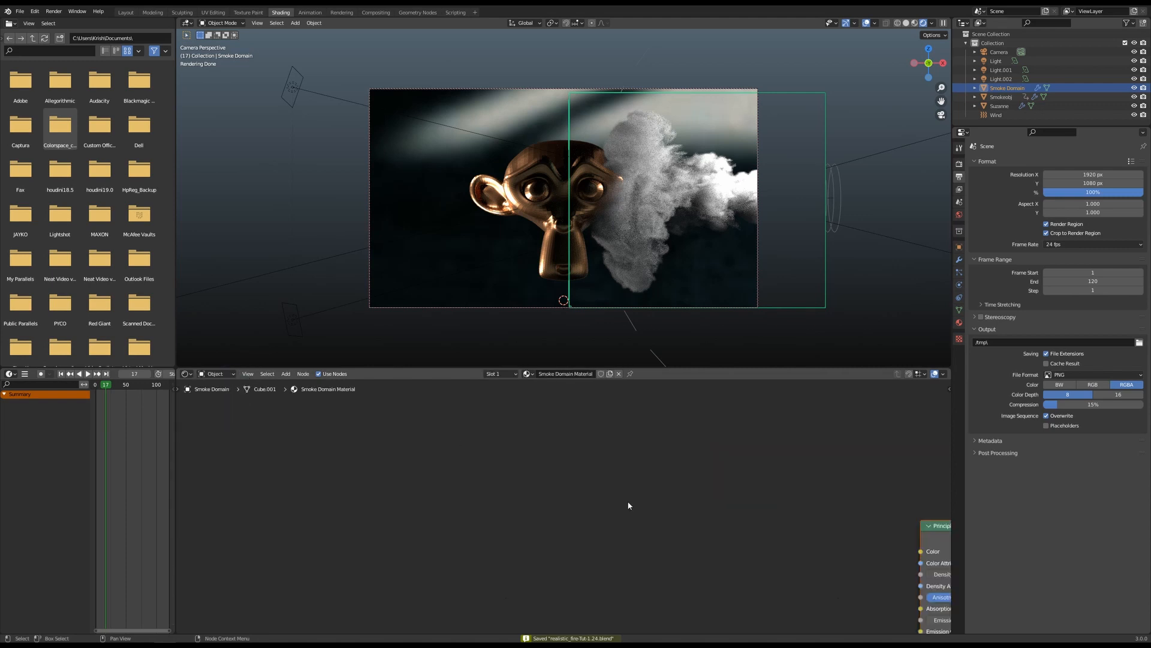
key("Home")
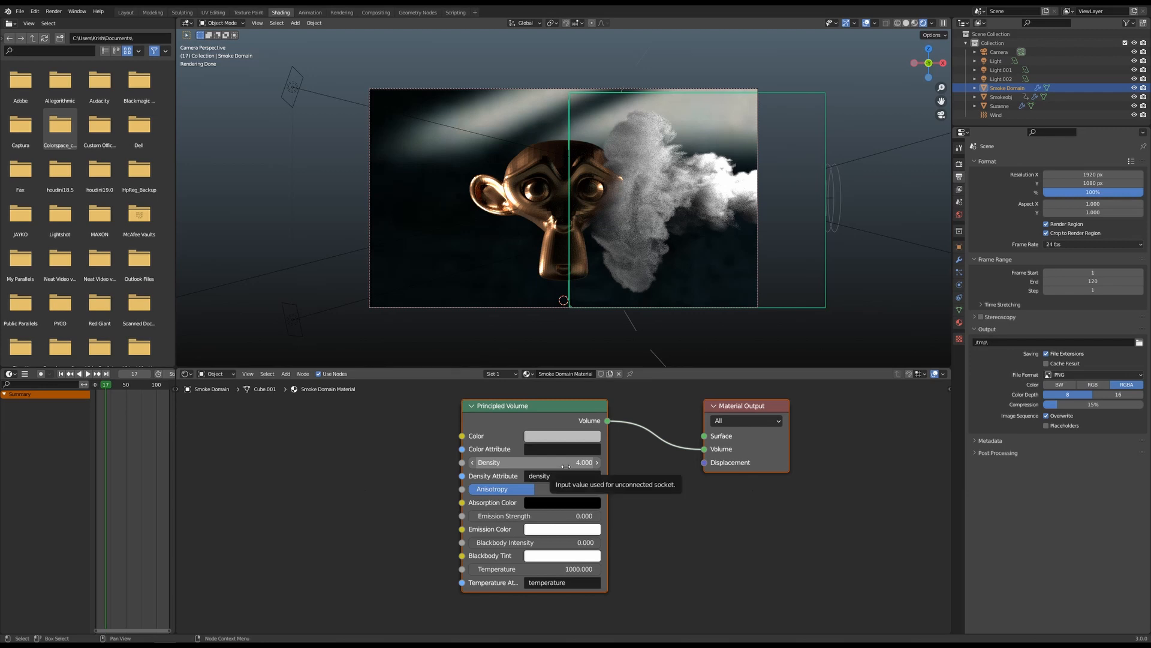
left_click(572, 441)
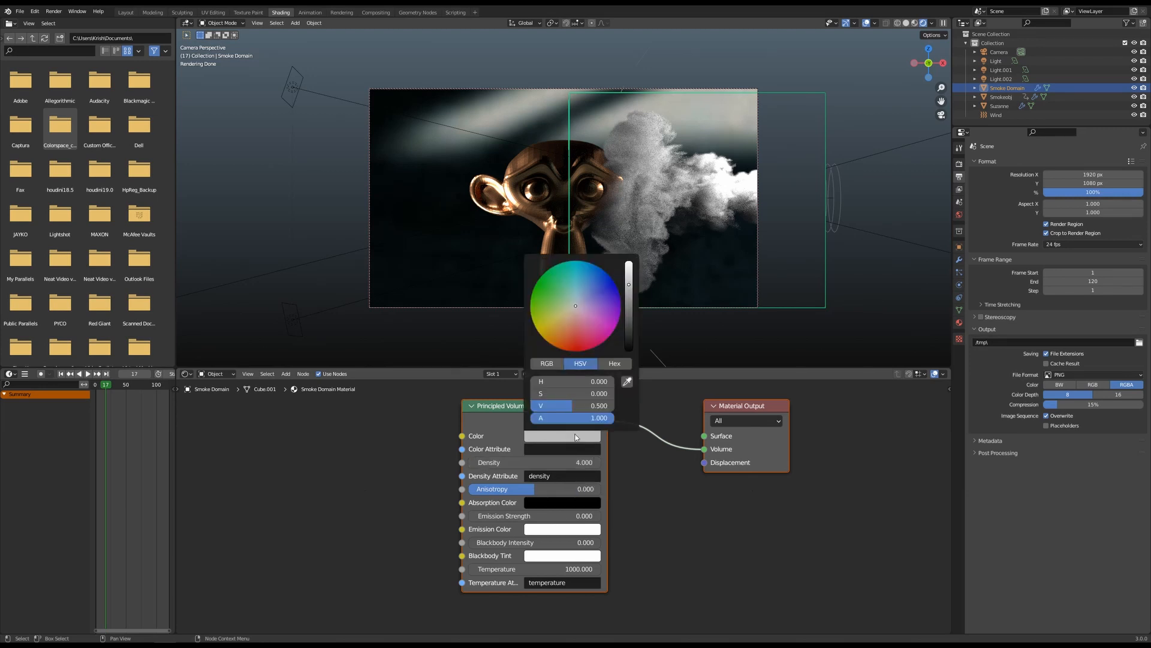
left_click(550, 365)
left_click_drag(571, 383, 618, 408)
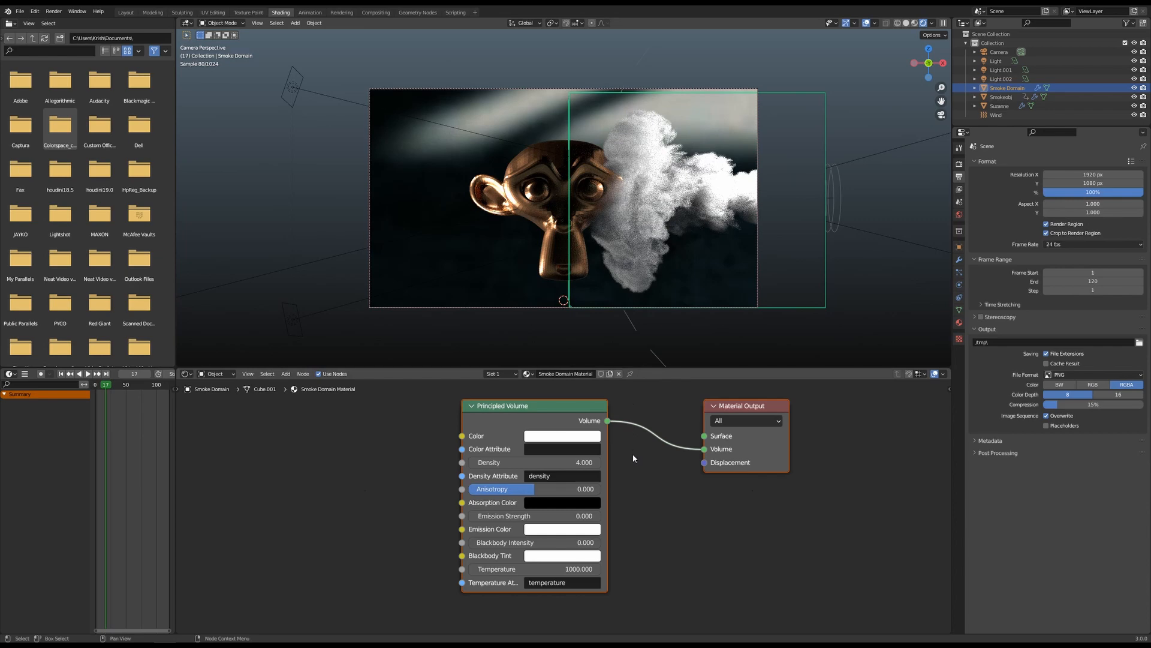
- Set the Principled Volume's Temperature to 0, clear its Temperature Attribute, and save the file
left_click(531, 569)
type("0")
key("Return")
key("BackSpace")
key("Return")
key("ctrl+s")
scroll(686, 165, "up", 1)
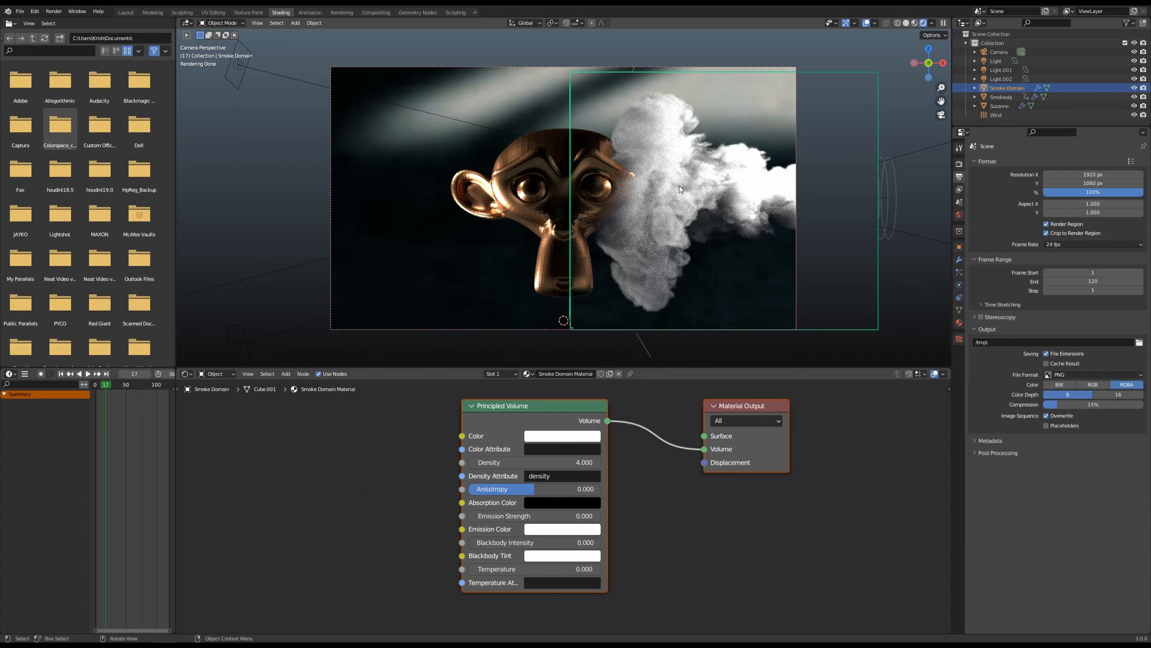
- Set the scene's Color Management view transform to Filmic and save the file
left_click(959, 164)
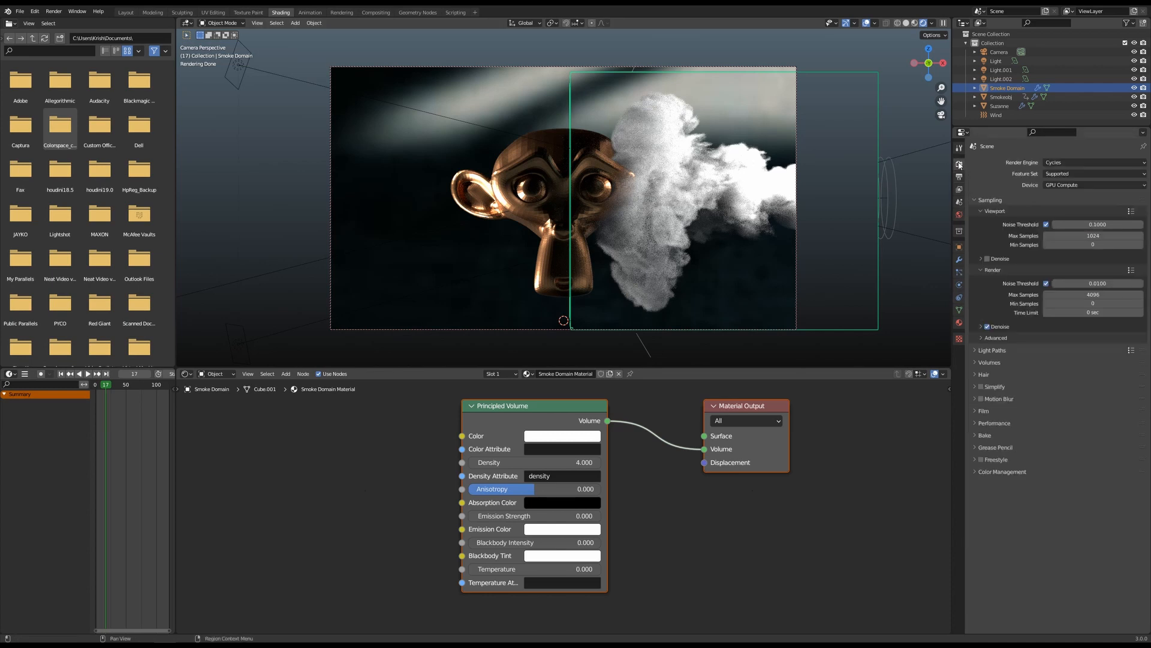
left_click(976, 472)
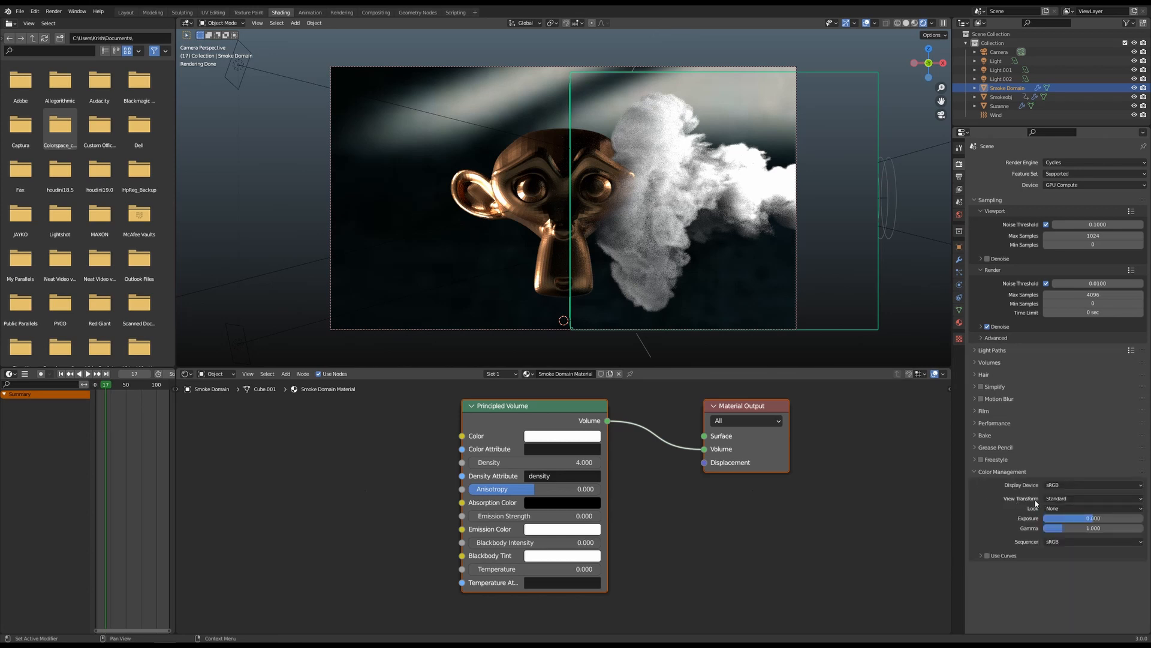
left_click(1057, 498)
left_click(1064, 499)
left_click(1063, 518)
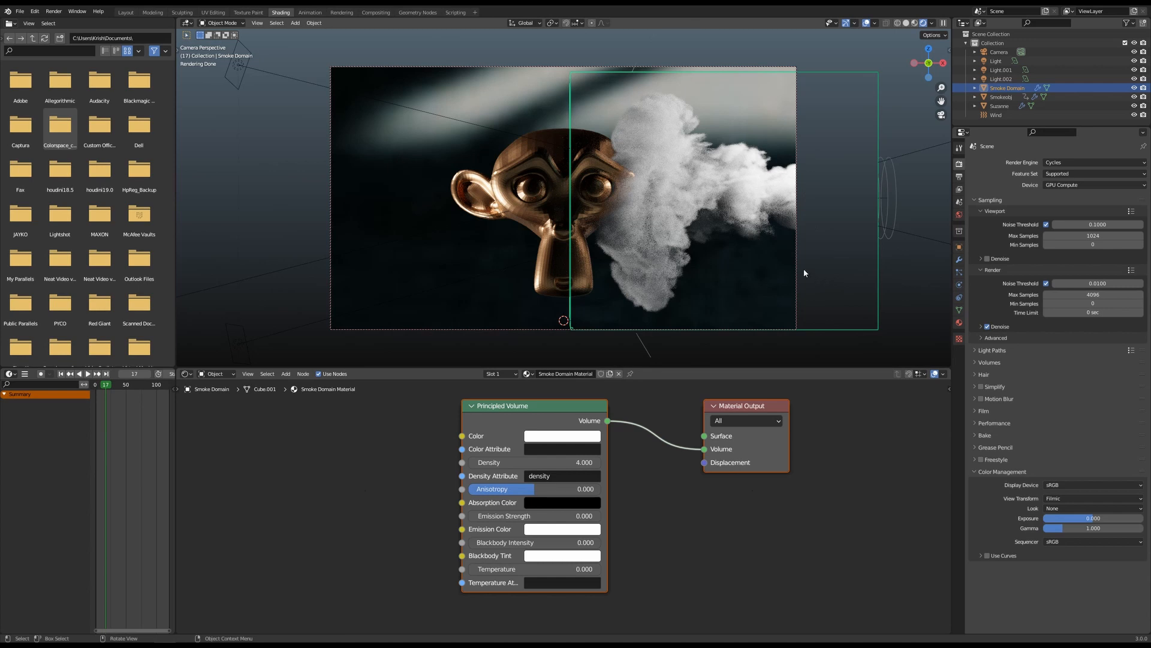
left_click(822, 473)
key("ctrl+s")
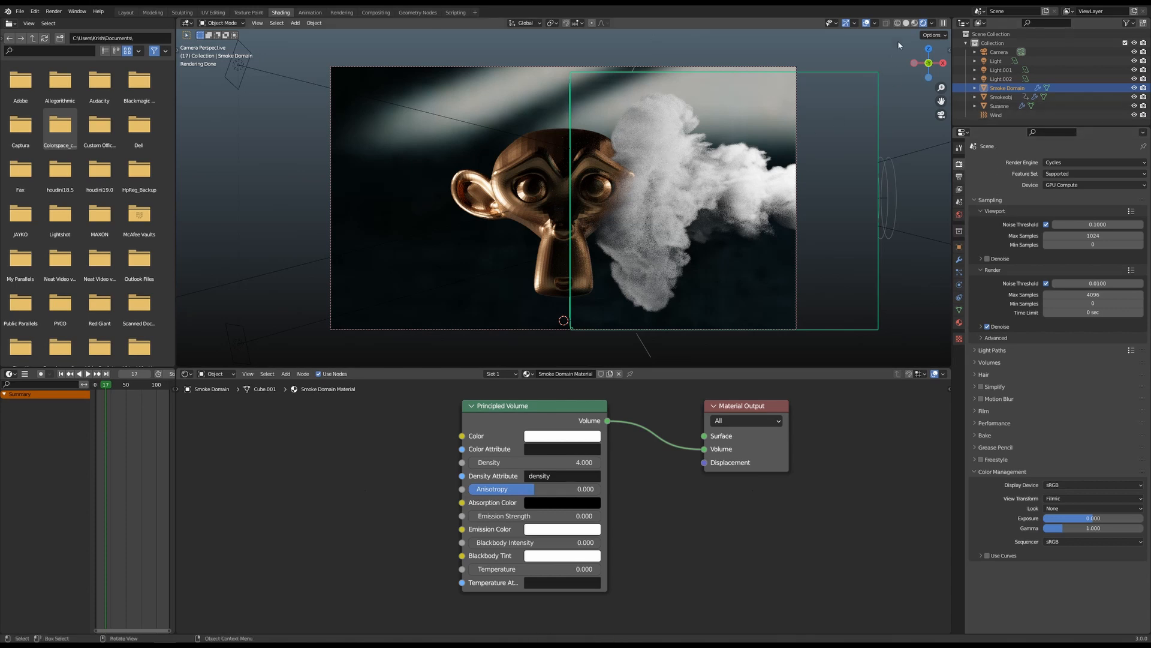
- Switch the viewport to solid shading, save the file, and set the output resolution percentage to 50%
left_click(906, 24)
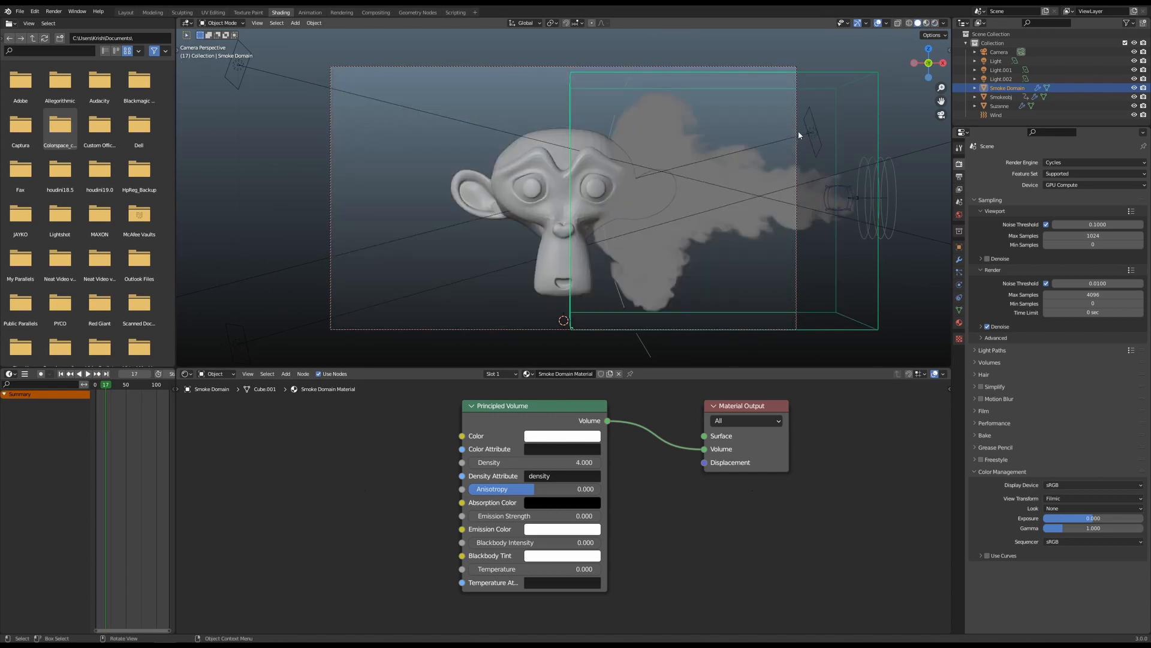
key("ctrl+s")
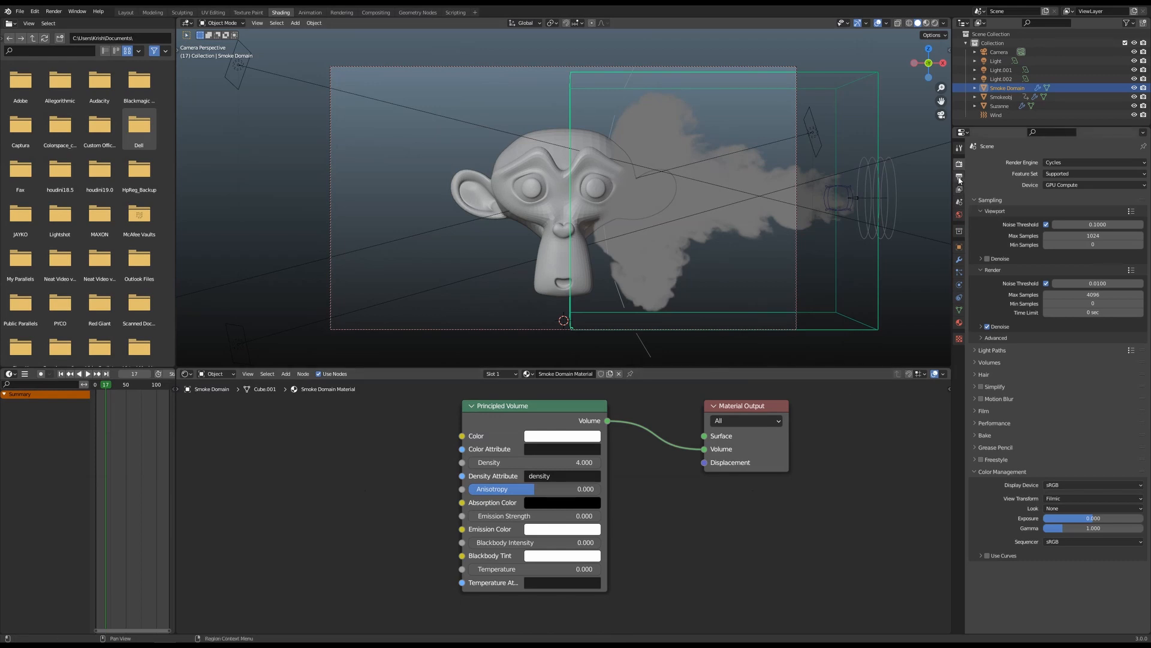
left_click(966, 198)
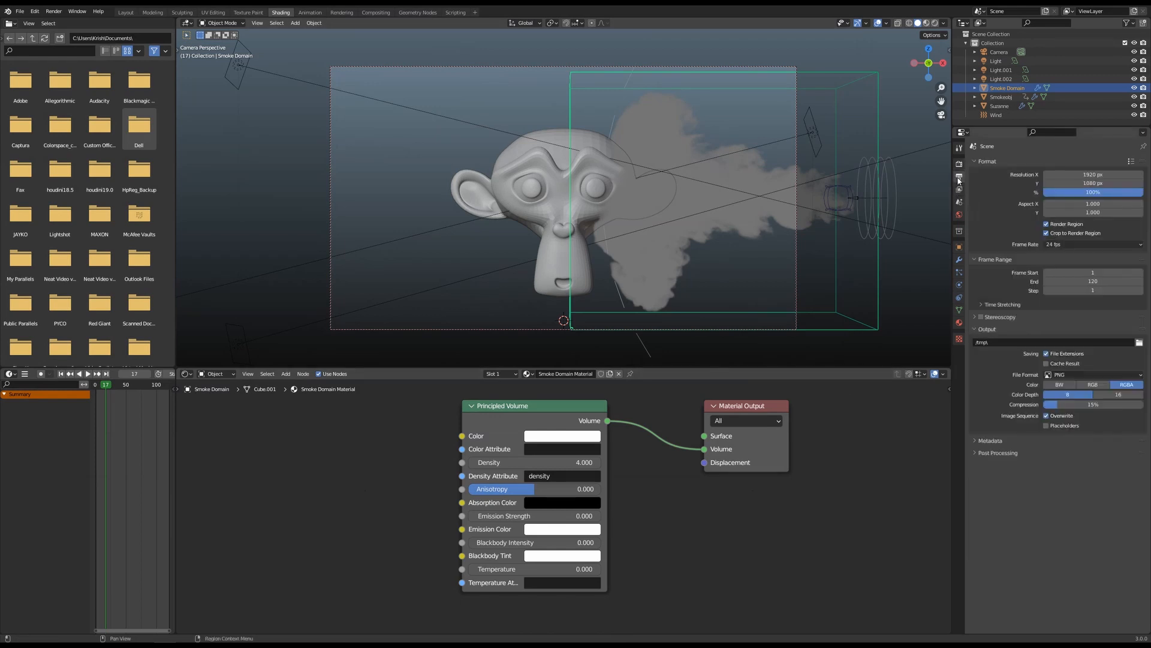
double_click(1089, 192)
type("50")
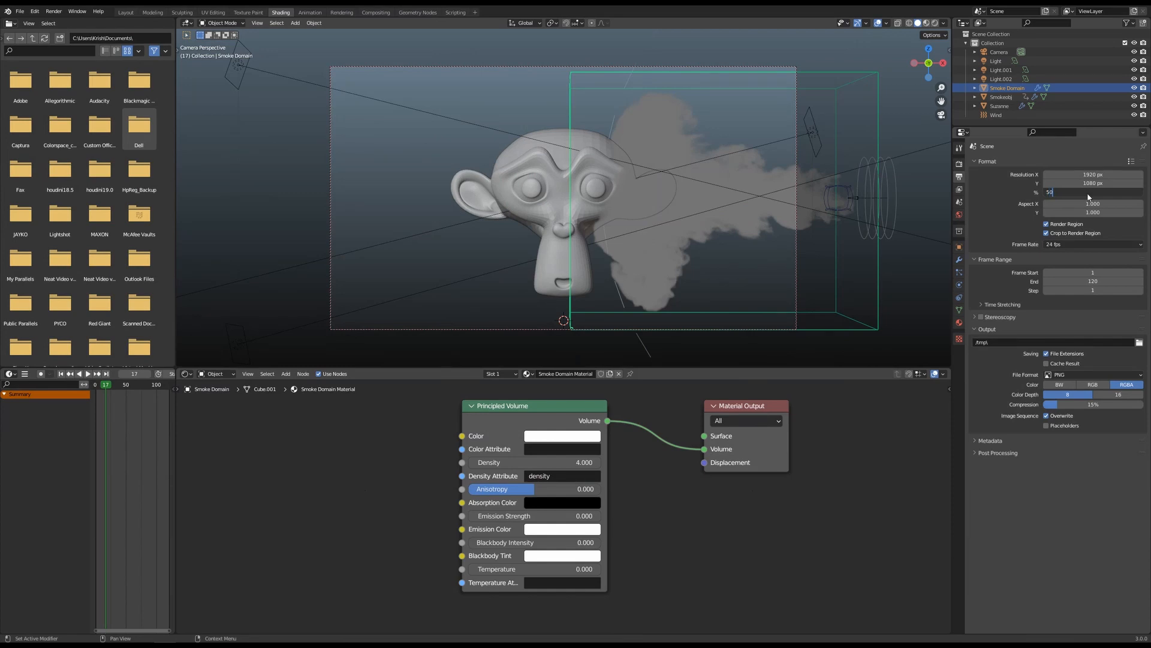
key("Return")
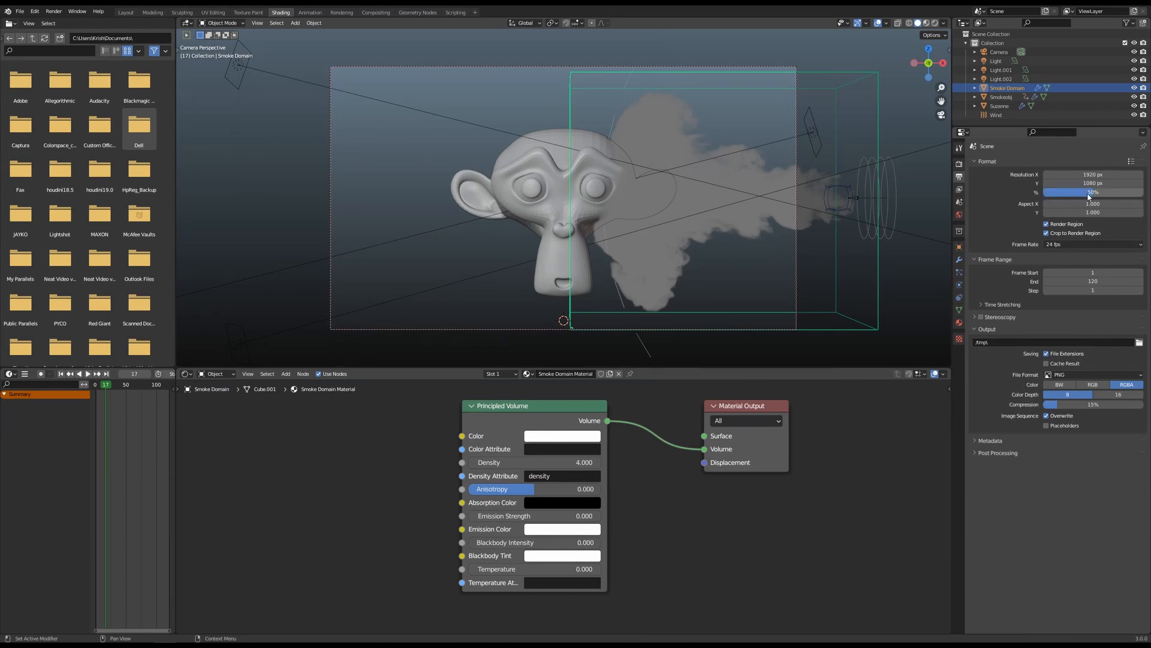
- Set the render sampling to 1024 max samples, 128 min samples and a 2 min time limit, and save the file
left_click(959, 163)
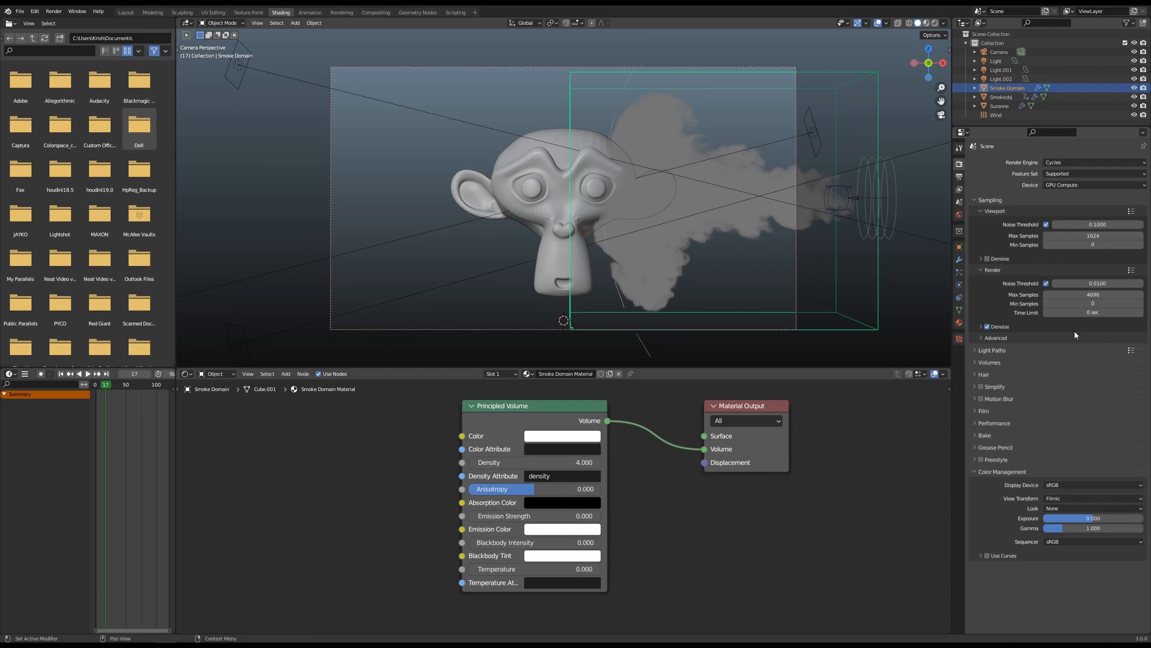
left_click(1095, 294)
type("10")
key("Return")
left_click(1079, 304)
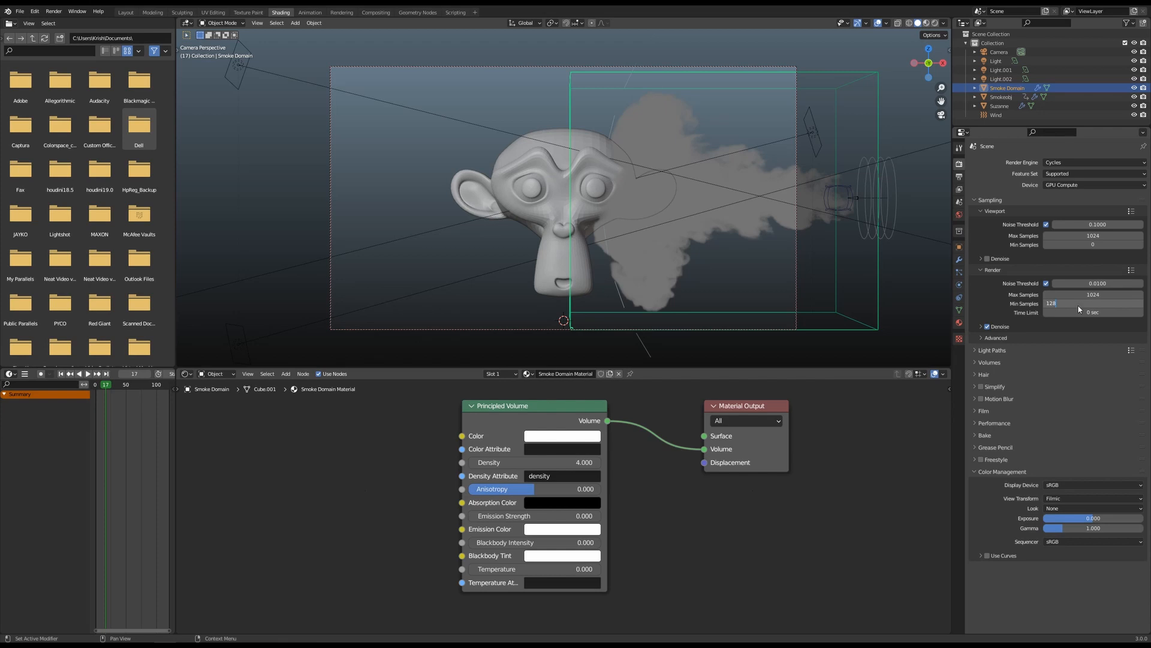
key("Return")
left_click(1088, 311)
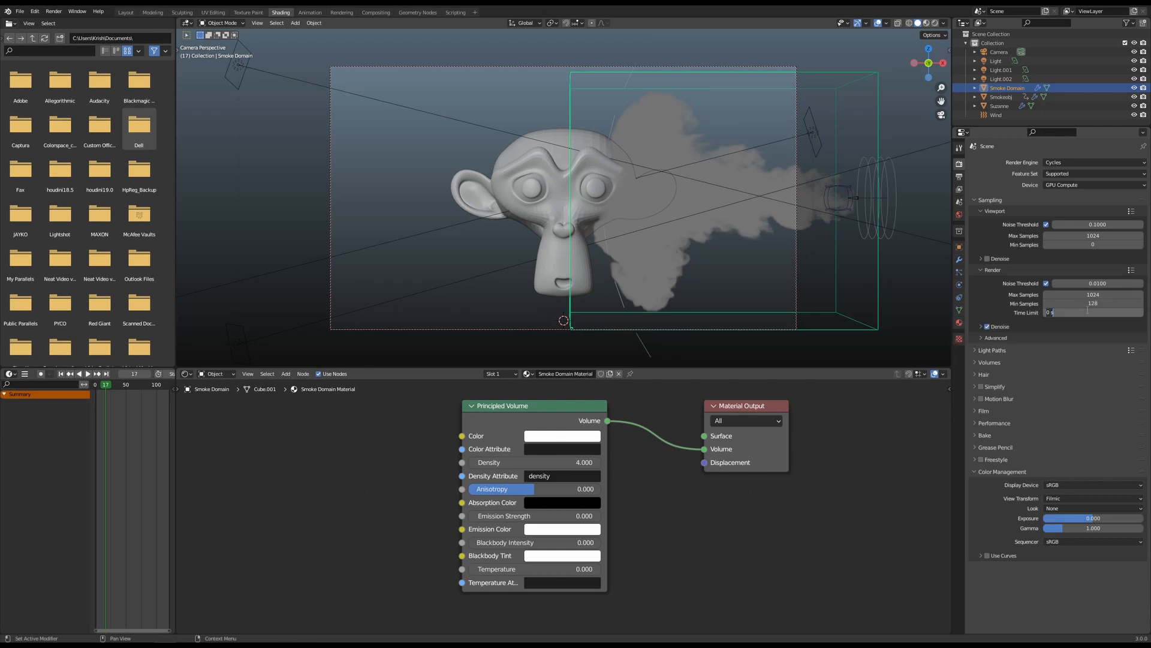
type("120")
key("Return")
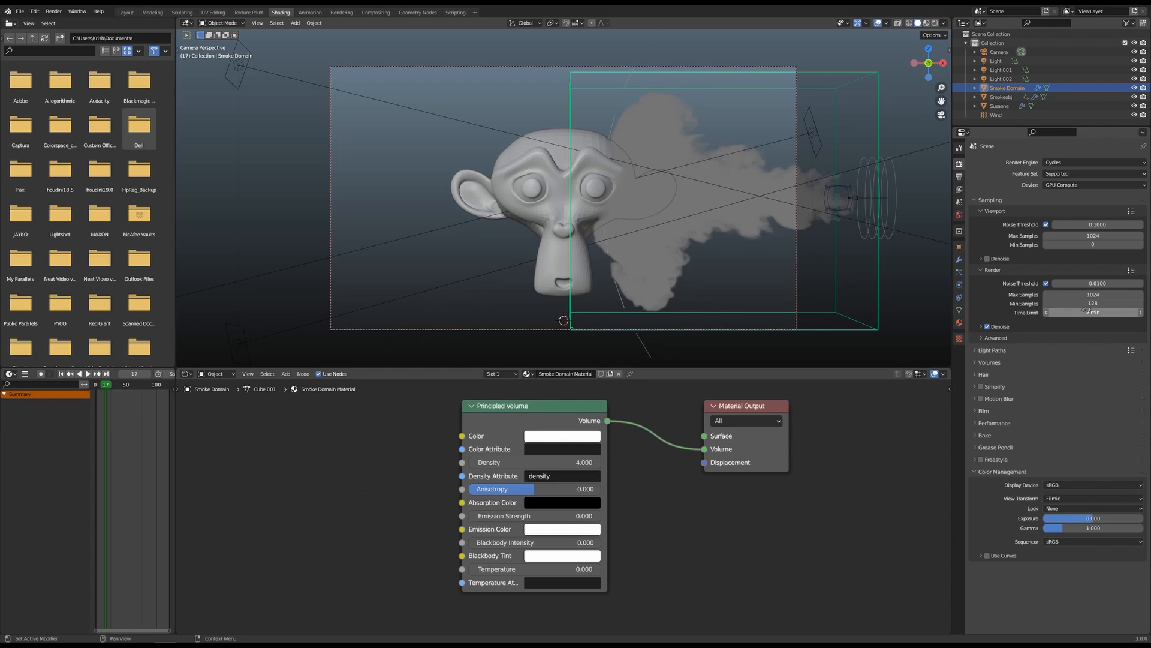
key("ctrl+s")
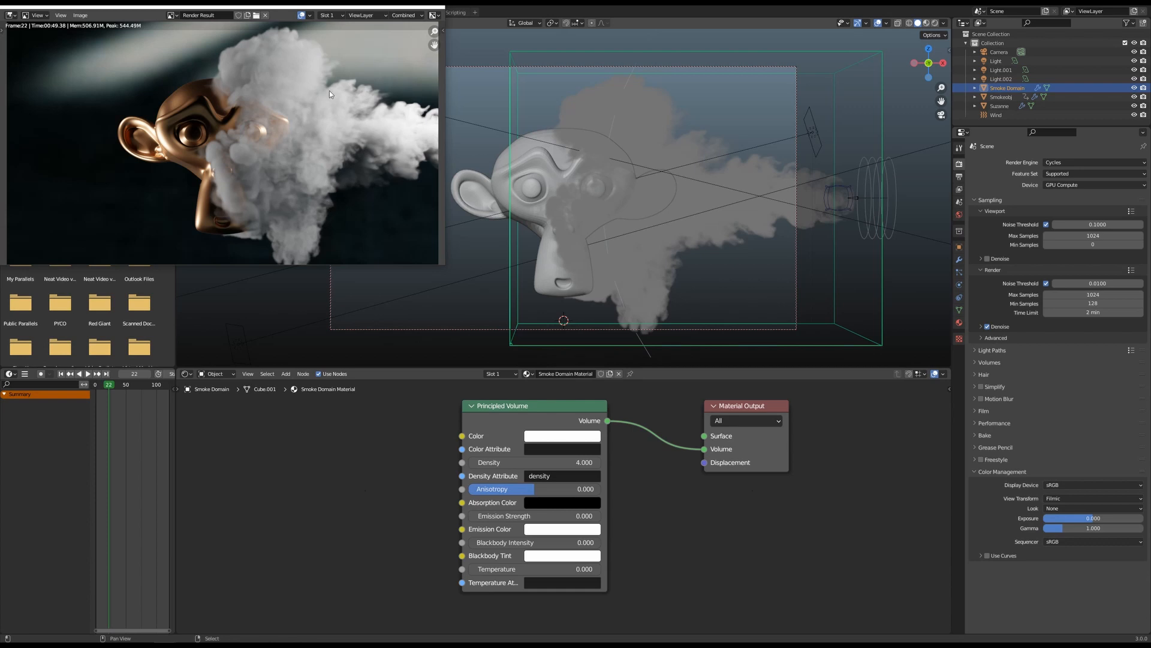
- Close the render result and enable viewport denoising with the OptiX denoiser
left_click(436, 8)
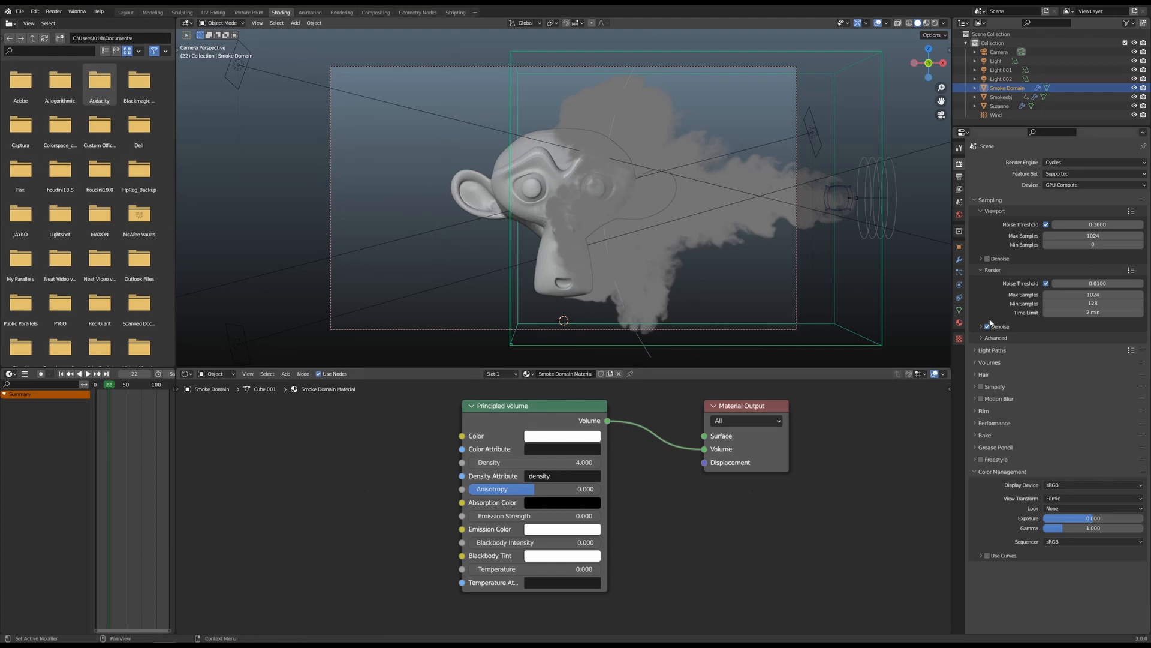
left_click(987, 258)
left_click(984, 260)
left_click(1071, 273)
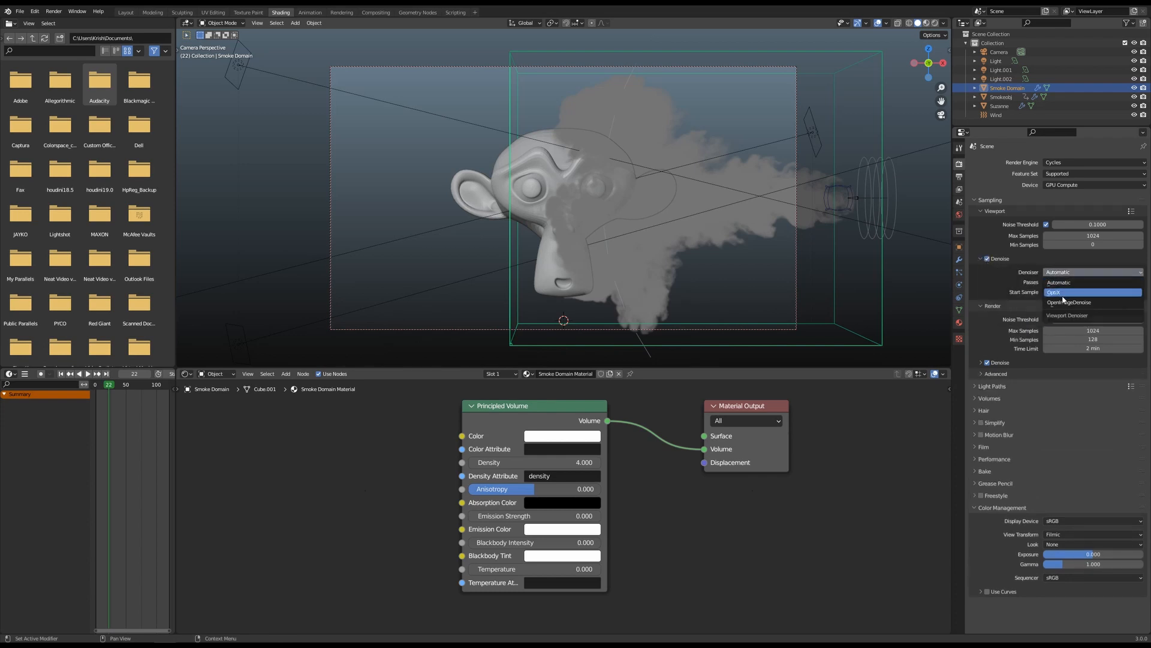
left_click(1063, 292)
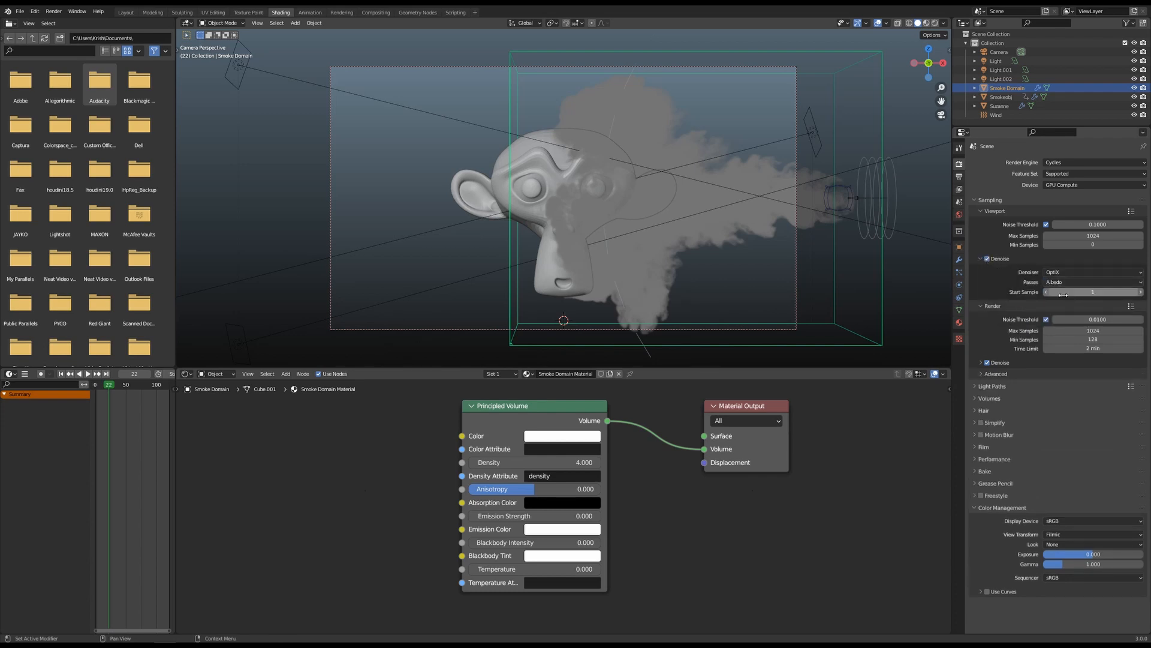
- Set the render Noise Threshold to 0.02 and the render denoiser to OptiX
left_click(1097, 320)
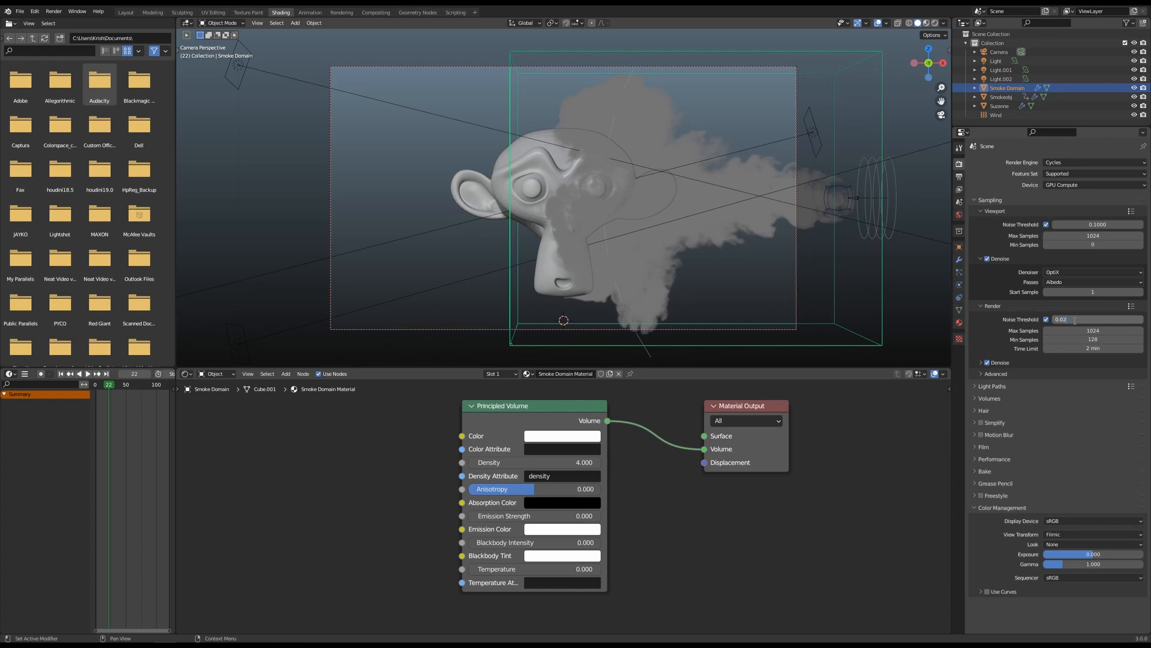
key("Return")
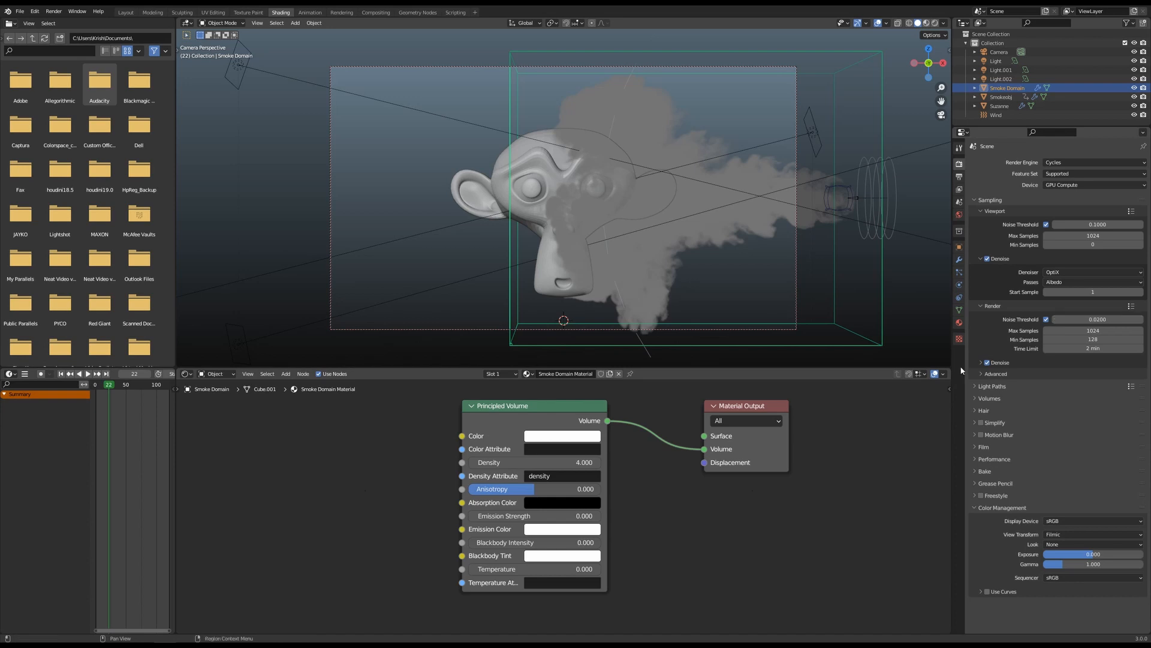
left_click(981, 364)
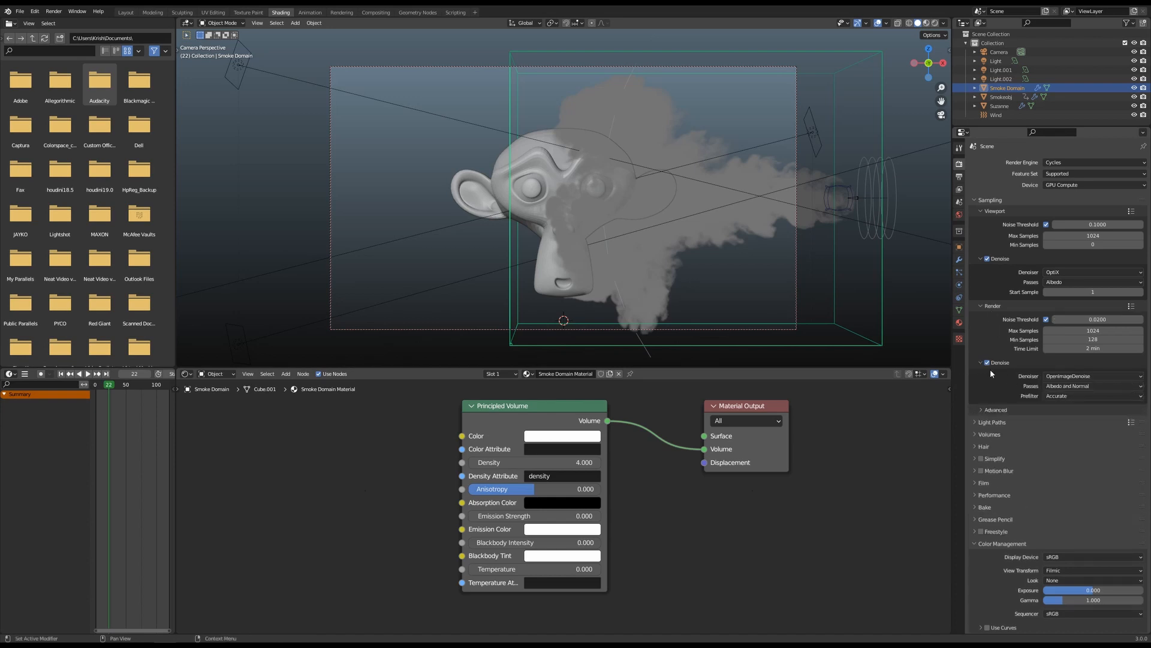
left_click(1062, 376)
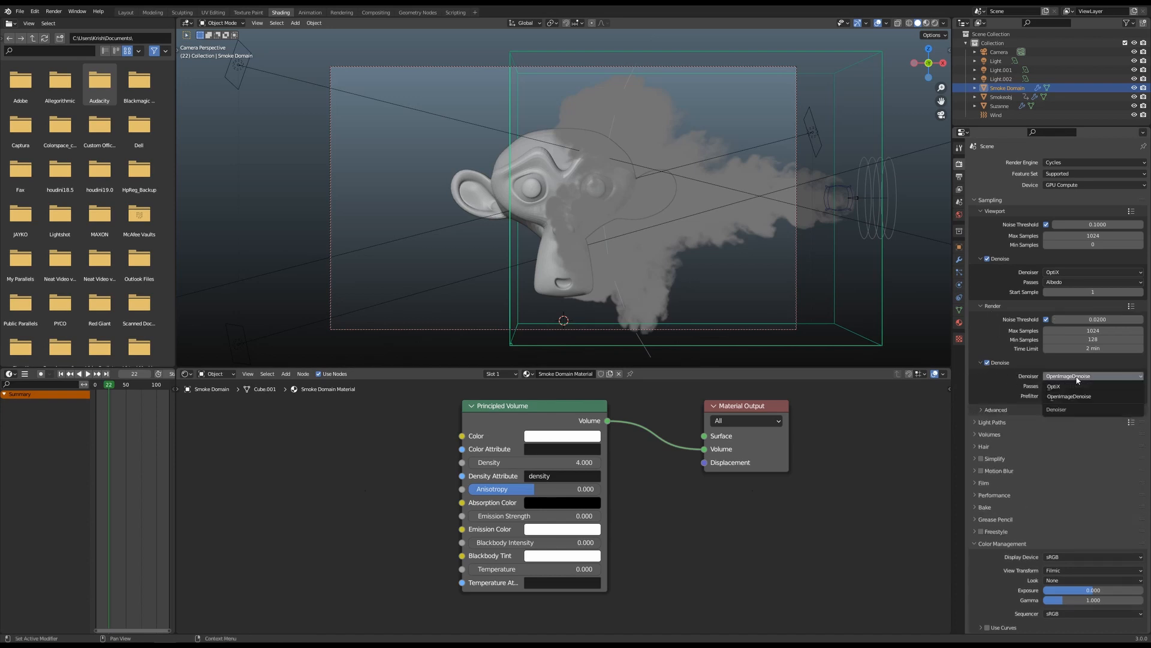
left_click(1065, 386)
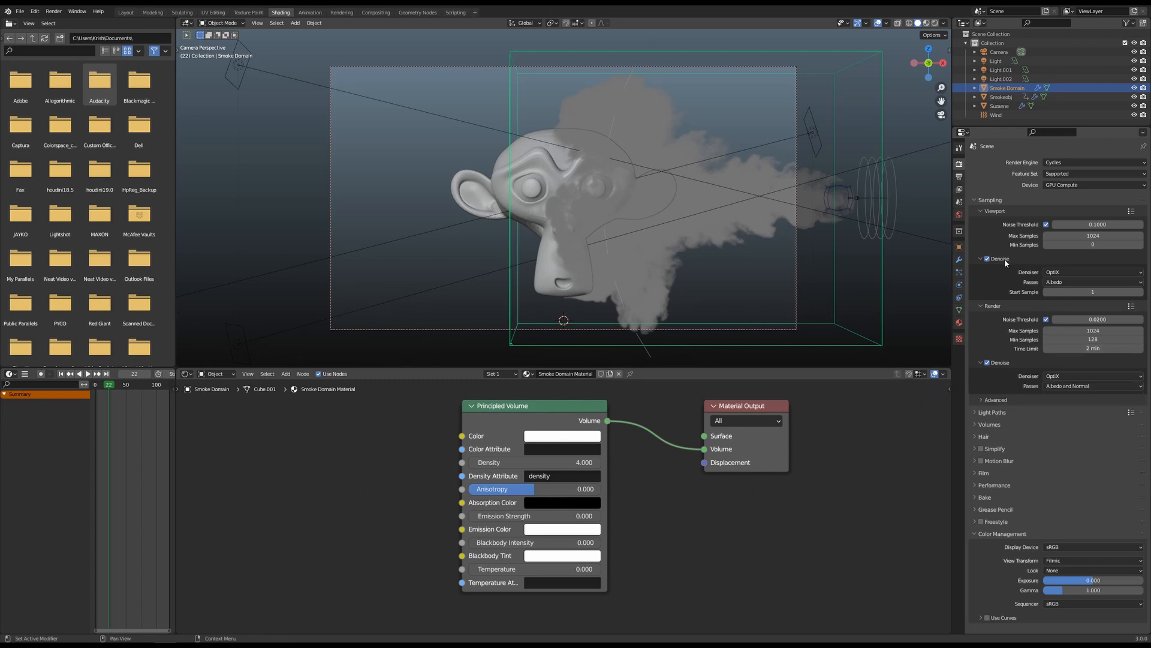
- Turn off both Reflective and Refractive caustics in the Light Paths render settings
left_click(982, 401)
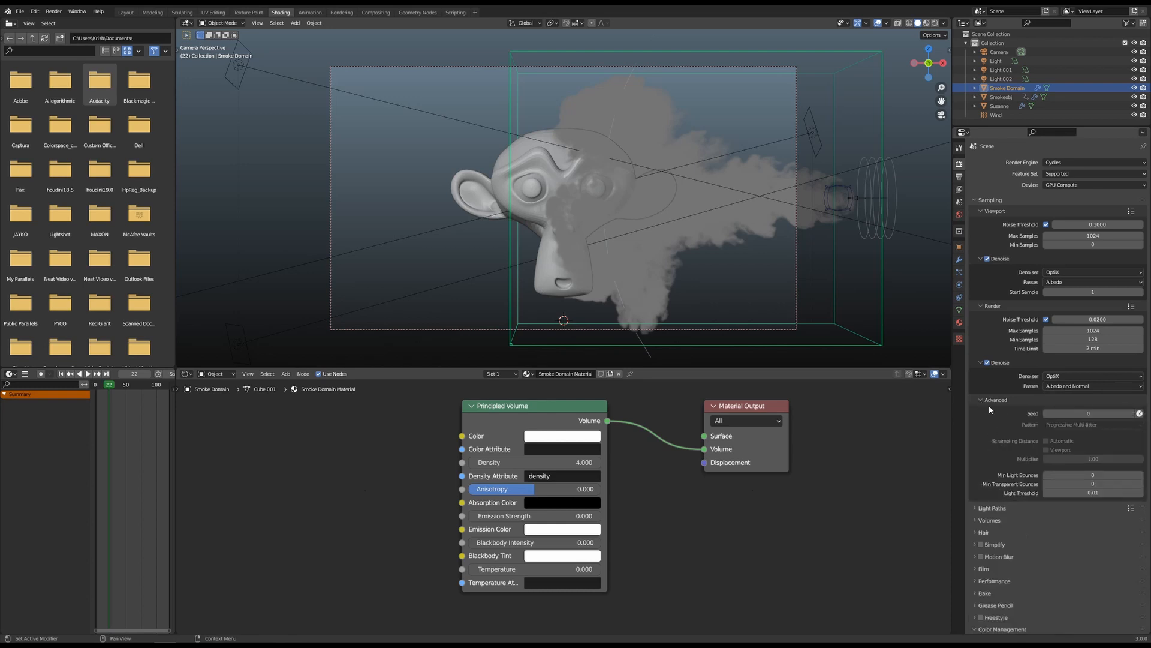
scroll(992, 402, "down", 2)
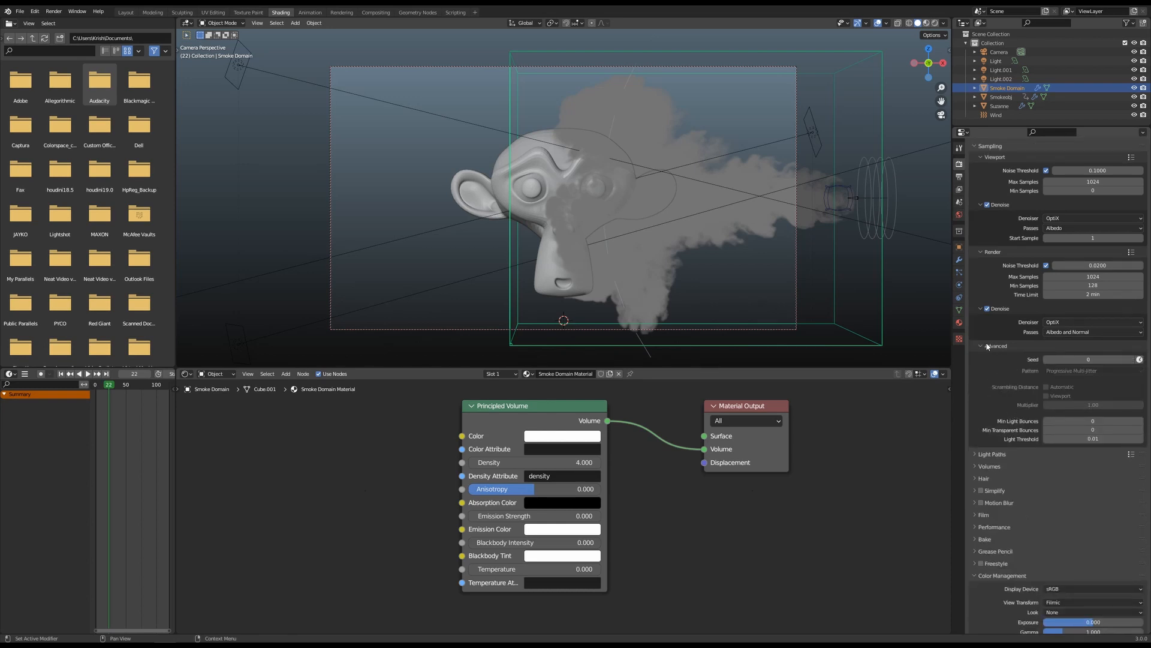
left_click(990, 454)
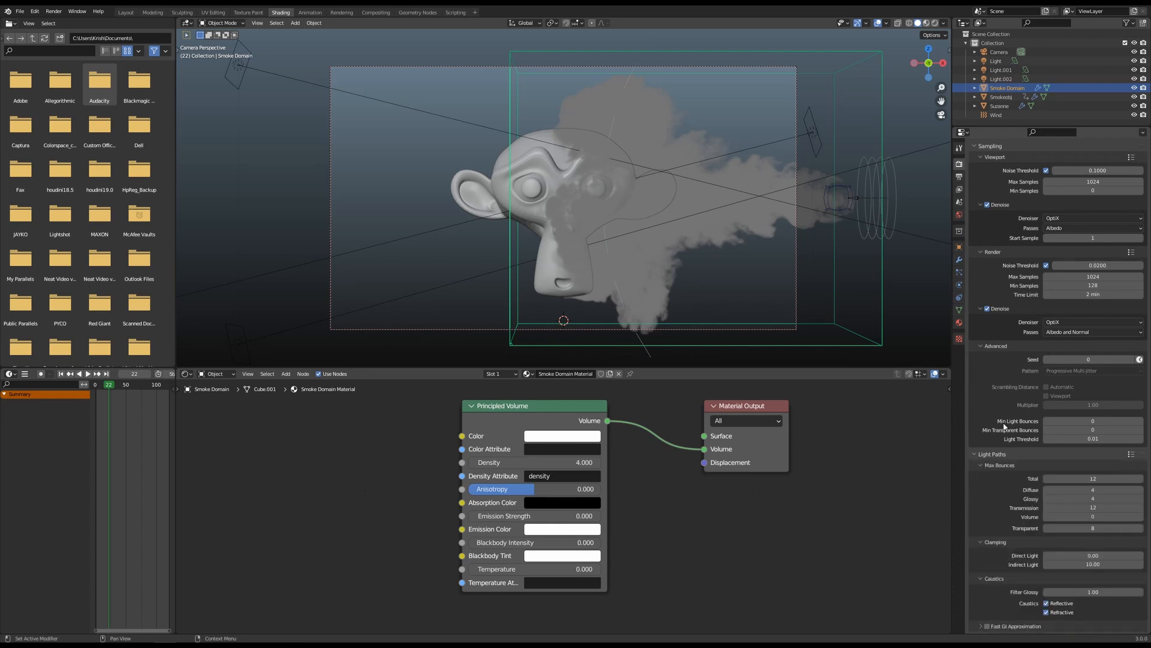
scroll(1002, 422, "down", 3)
scroll(1013, 462, "down", 3)
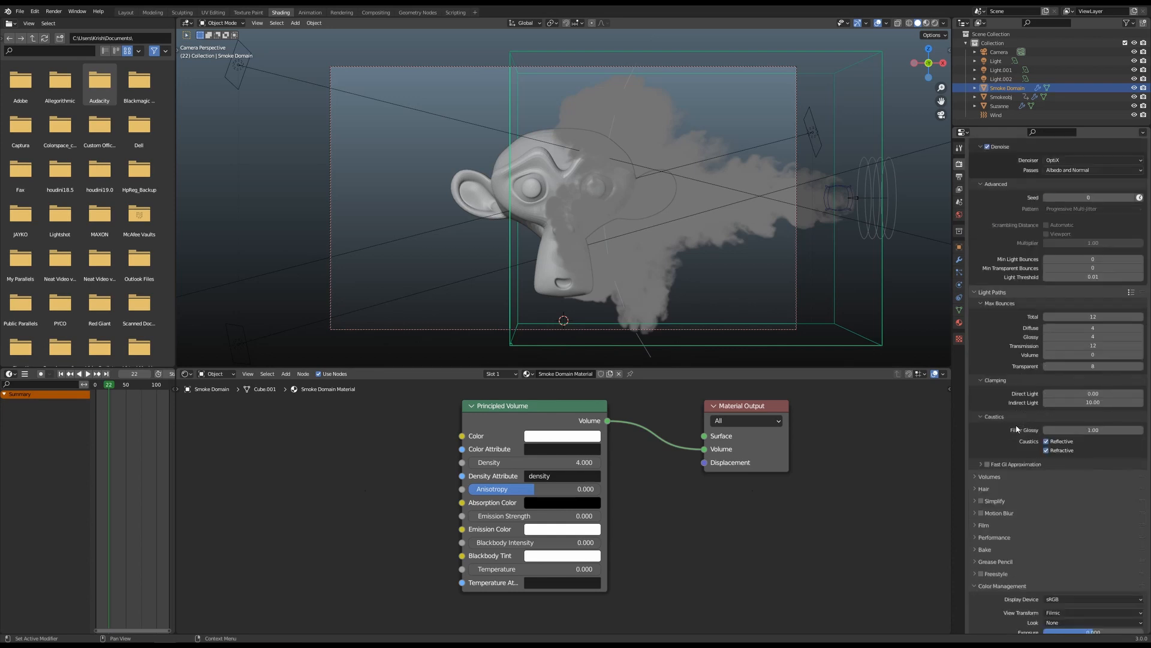
left_click(1046, 423)
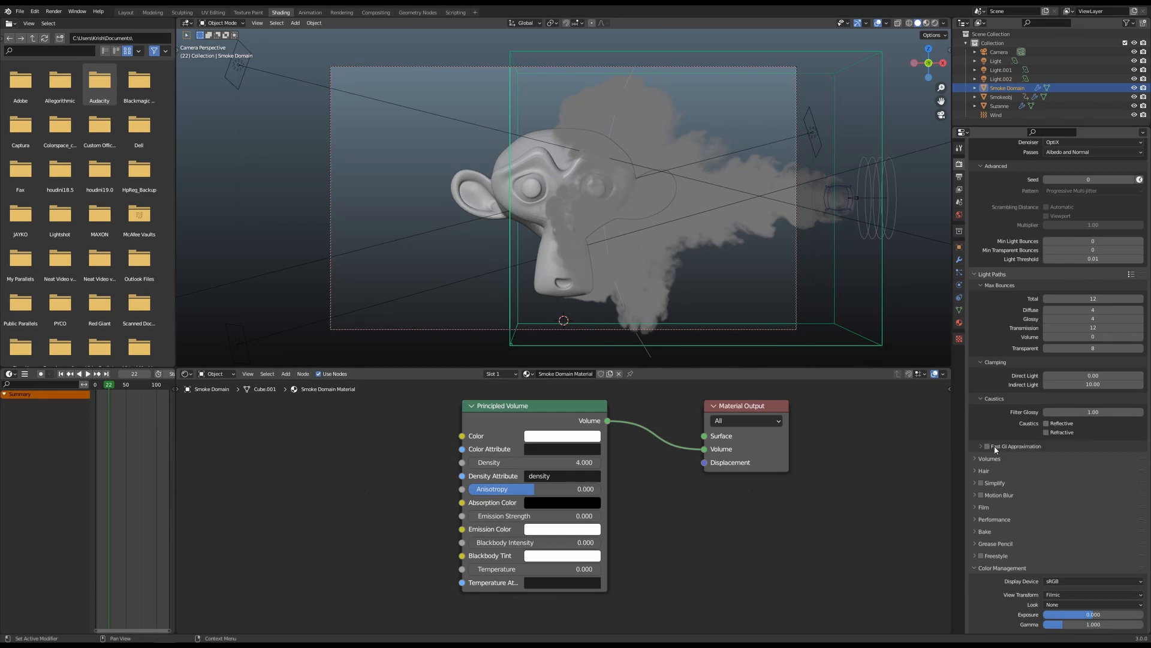
- Examine the Volumes step rate settings and the Film exposure, pixel filter and transparency settings
scroll(1008, 432, "down", 1)
left_click(974, 438)
scroll(1024, 416, "down", 2)
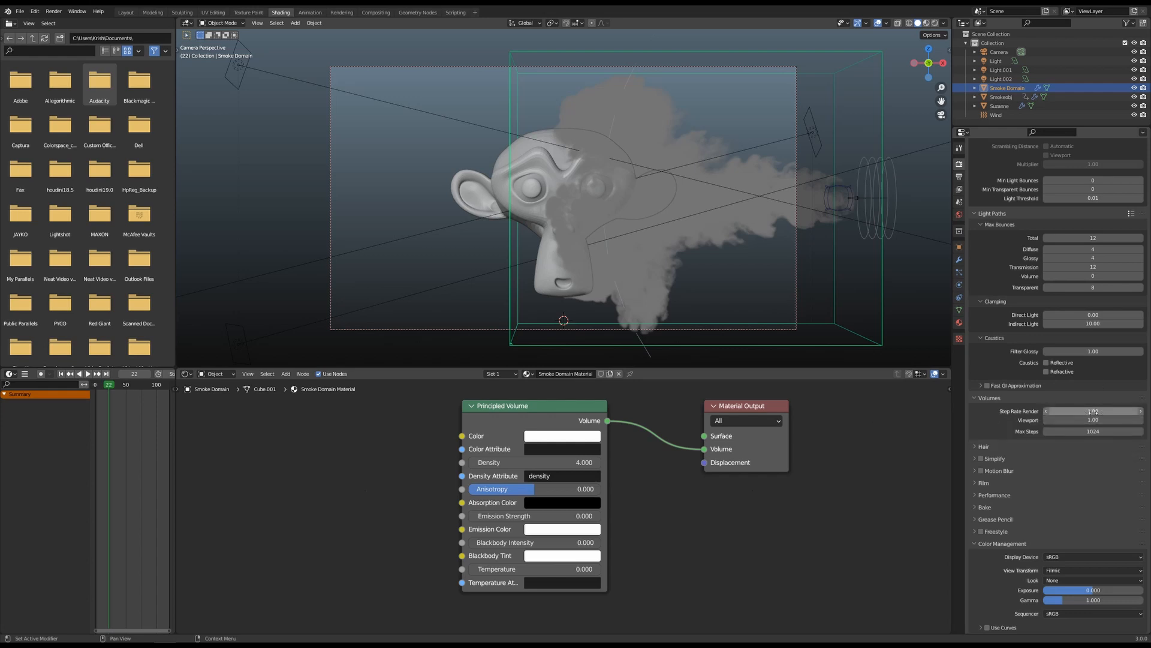
left_click(988, 398)
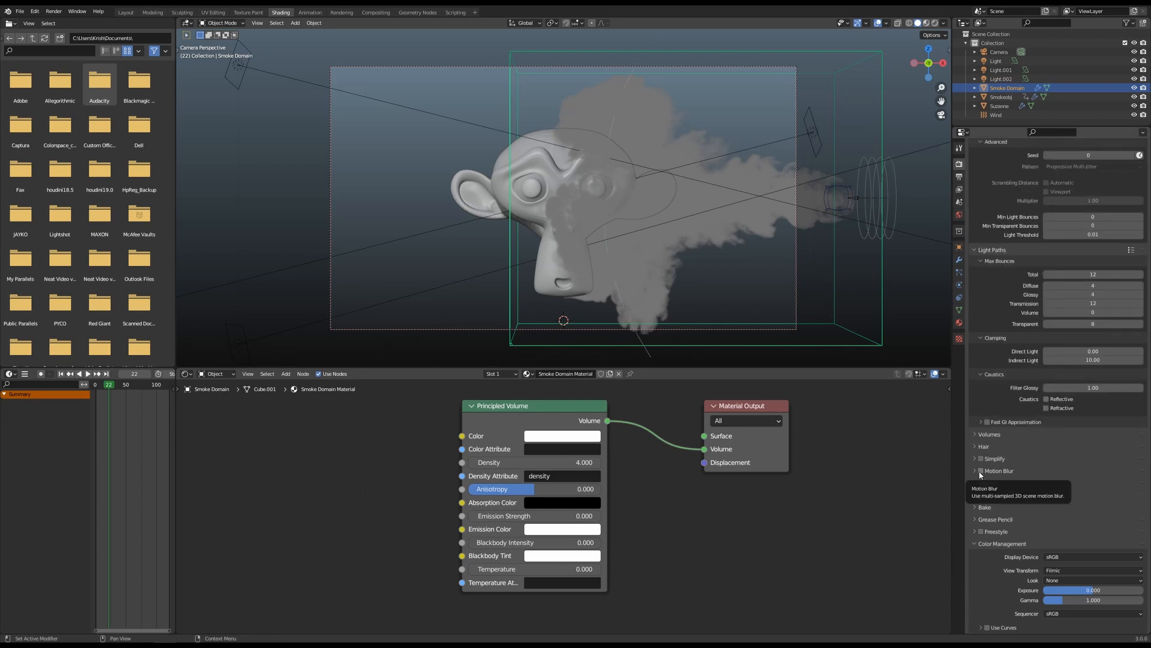
left_click(995, 483)
scroll(1037, 447, "down", 3)
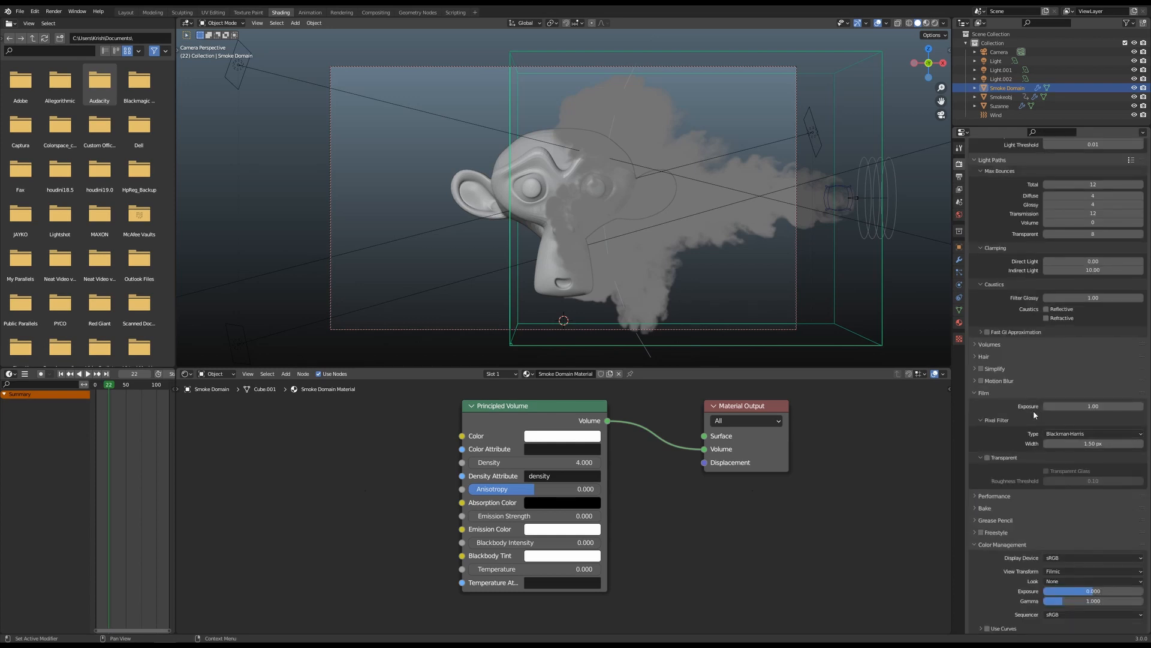
left_click(974, 394)
left_click(975, 483)
scroll(1001, 516, "down", 3)
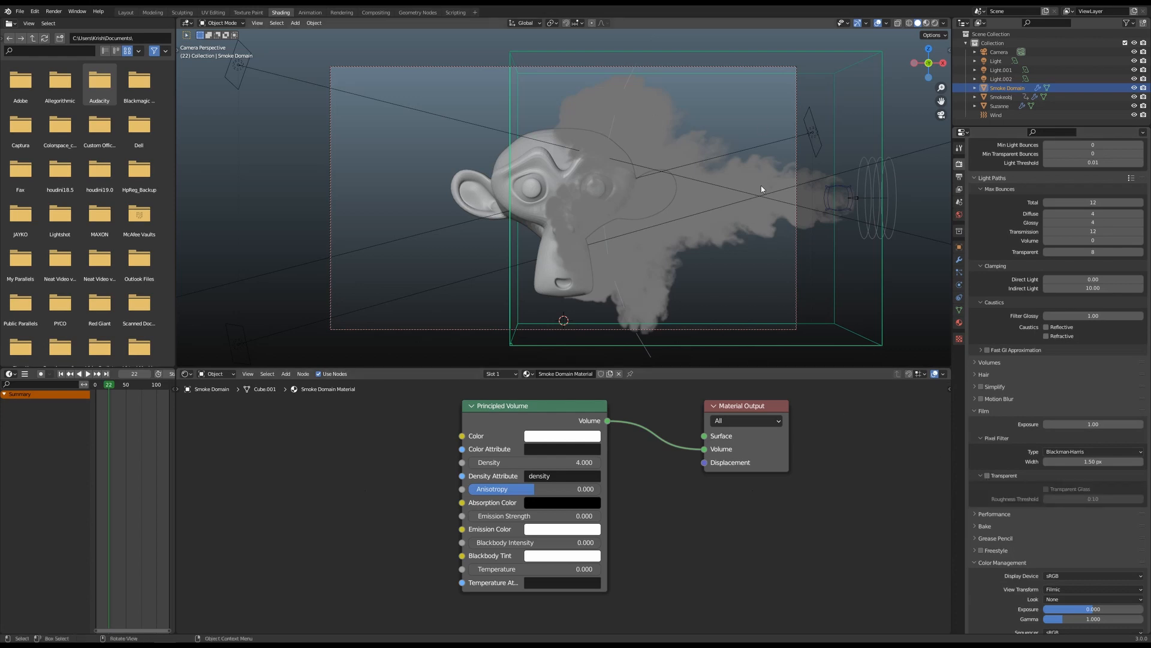
left_click(974, 411)
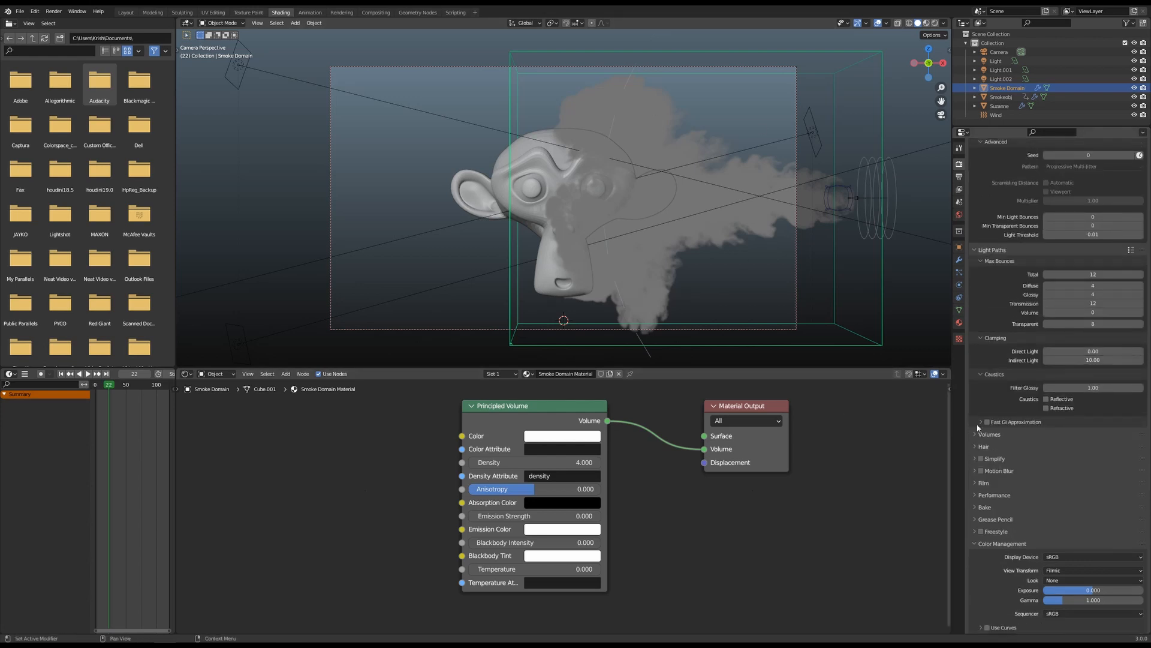
- Review the render Performance settings, focusing on the tiling option and tile size under Memory
left_click(976, 495)
scroll(1008, 451, "down", 3)
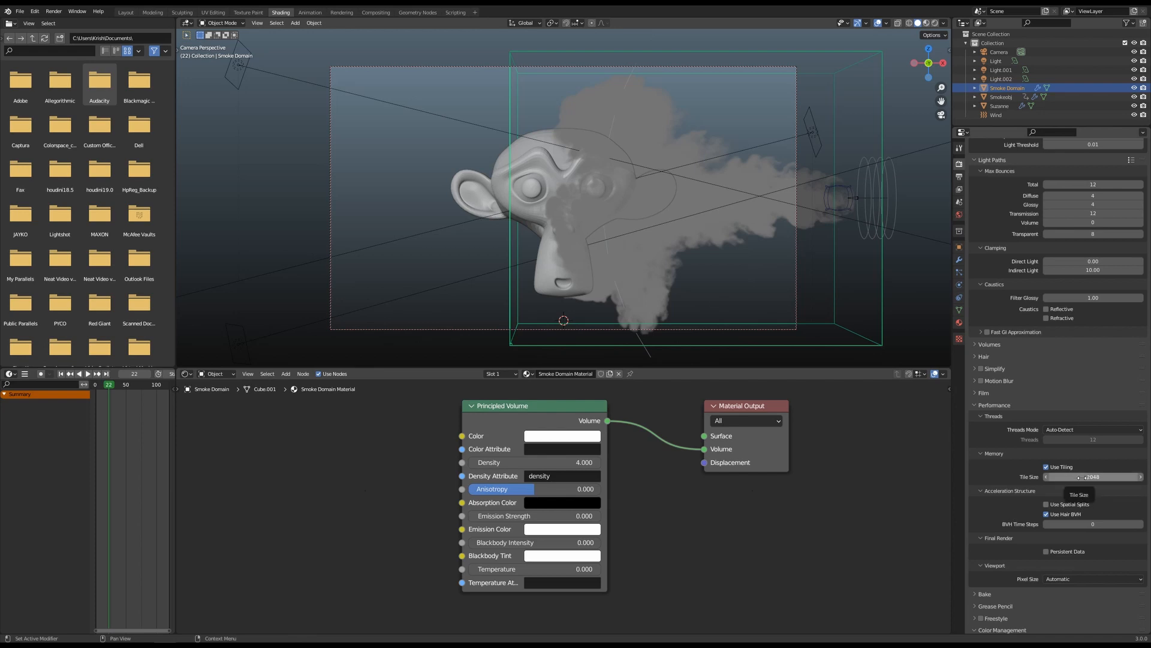
scroll(1035, 256, "up", 2)
scroll(1036, 256, "up", 8)
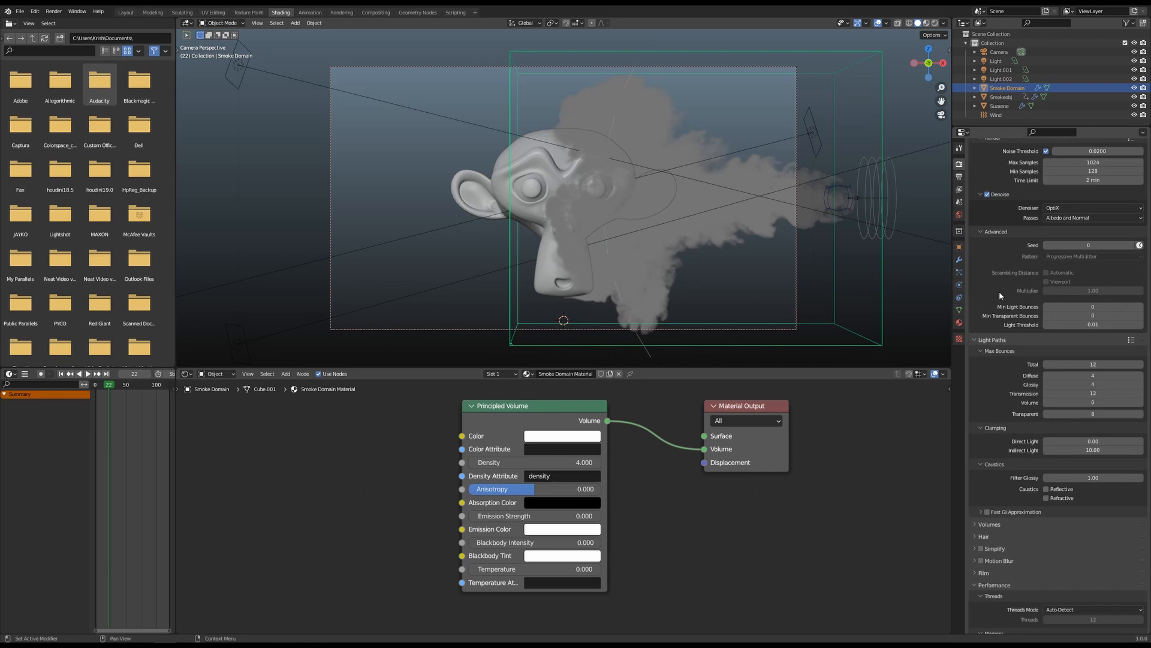
scroll(1046, 412, "down", 10)
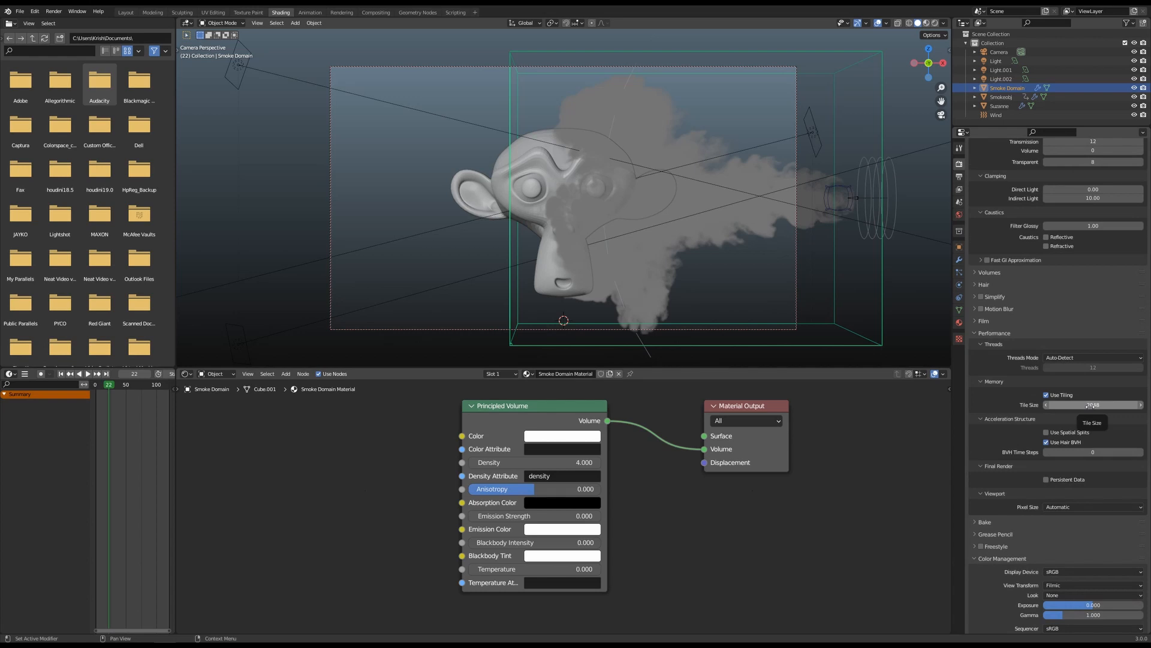
- Review the available View Transform options in the Color Management settings, keeping Filmic
scroll(1080, 240, "up", 10)
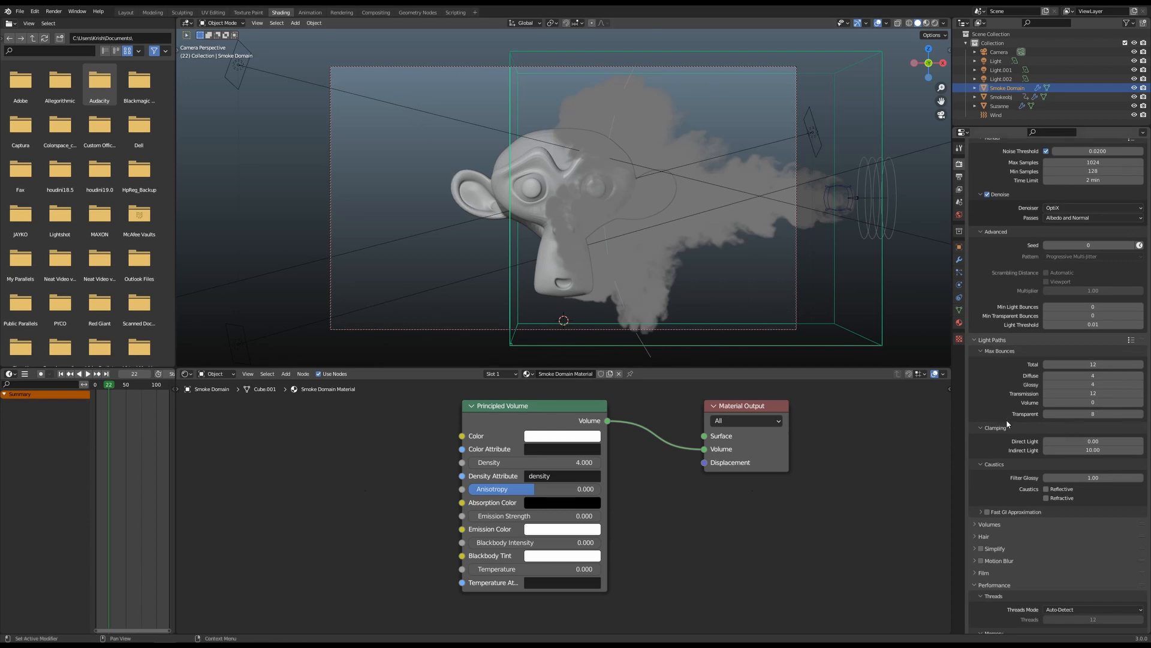
scroll(1007, 423, "down", 10)
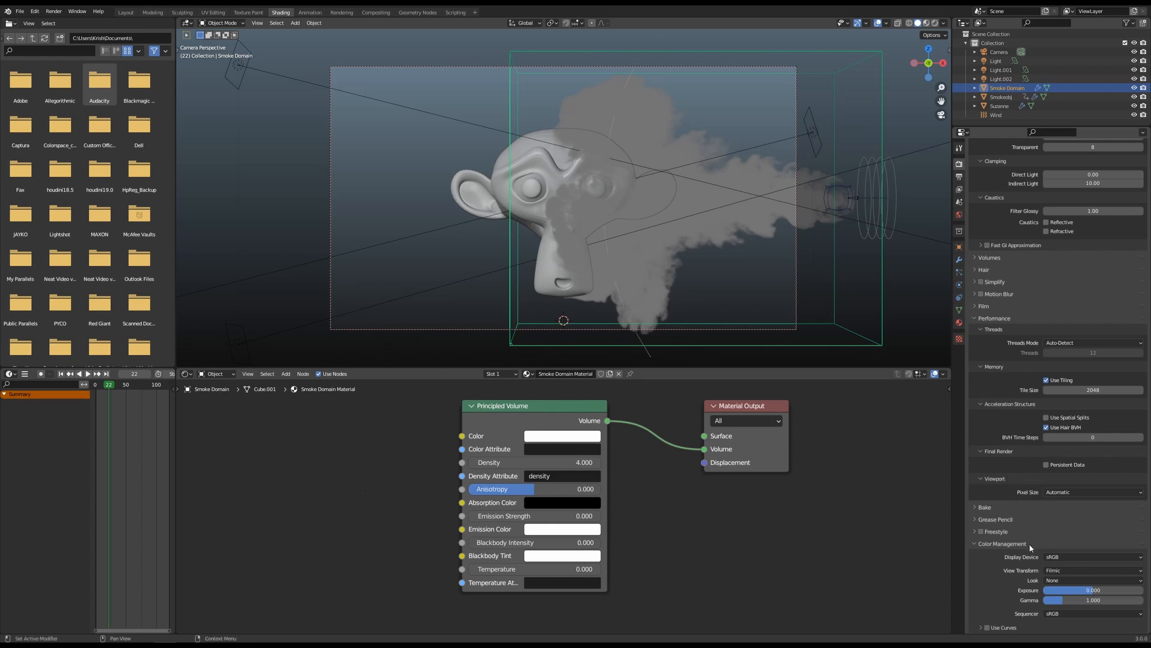
left_click(1060, 573)
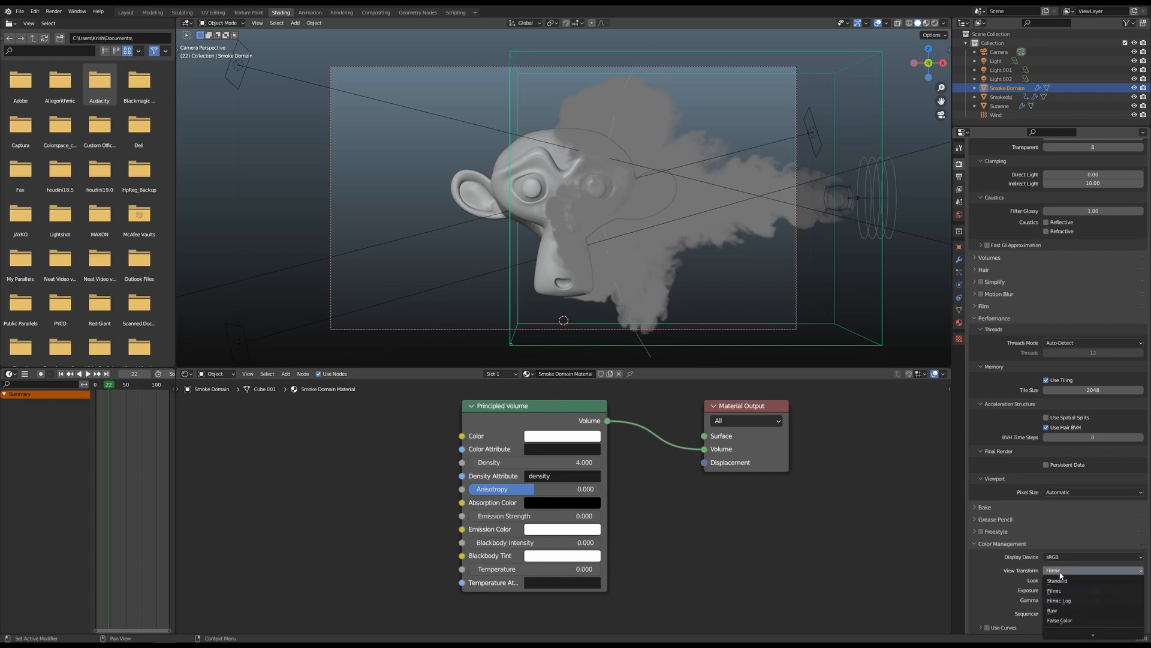
left_click(1058, 571)
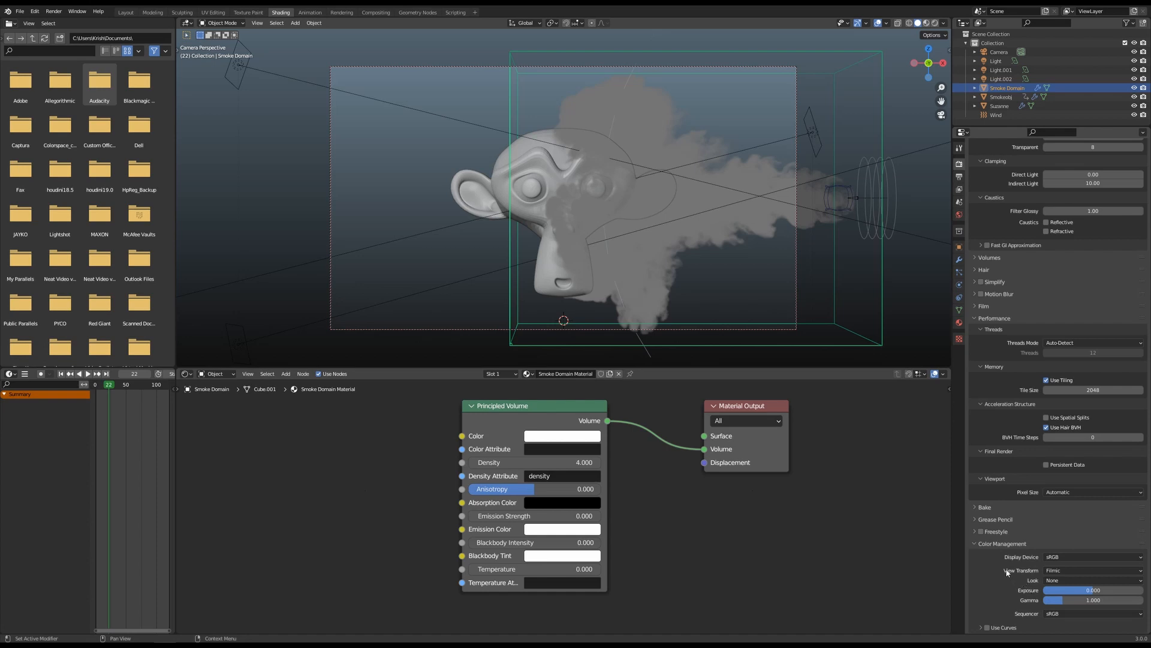
scroll(997, 341, "up", 4)
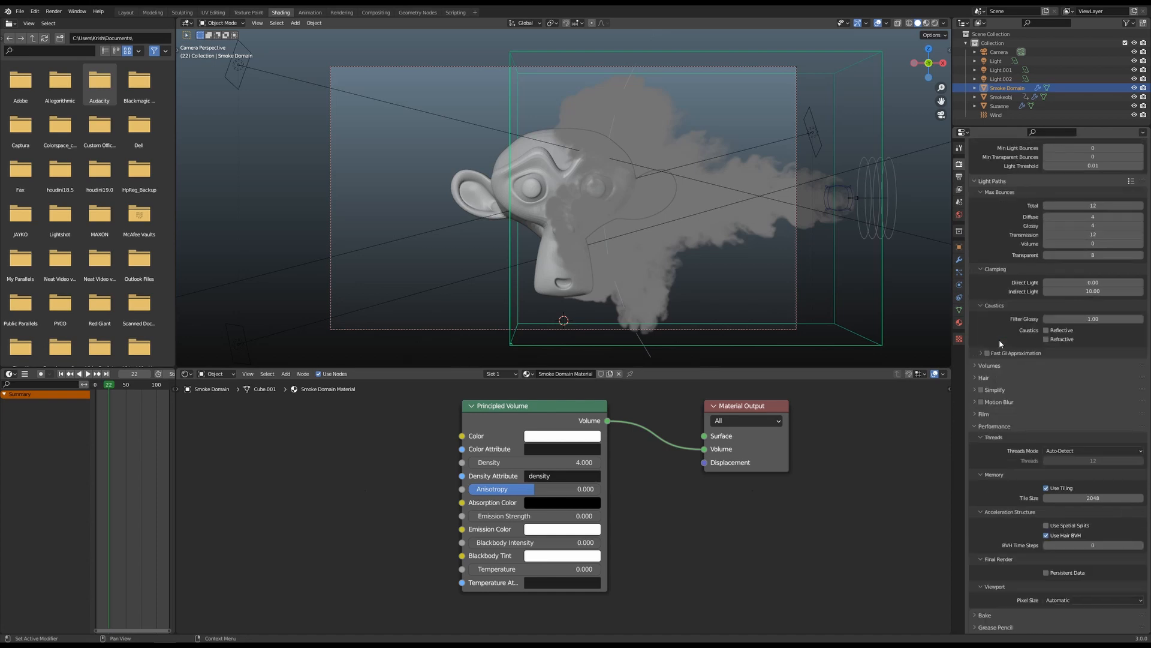
- Set the PNG output compression to 50%
left_click(958, 177)
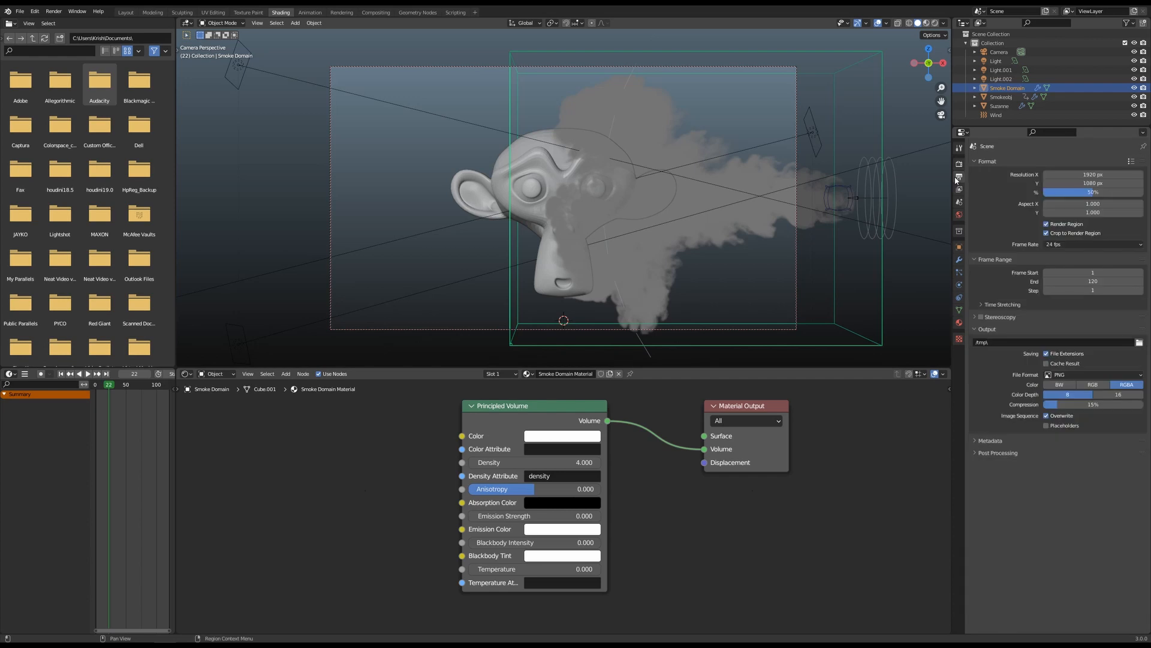
left_click(1091, 406)
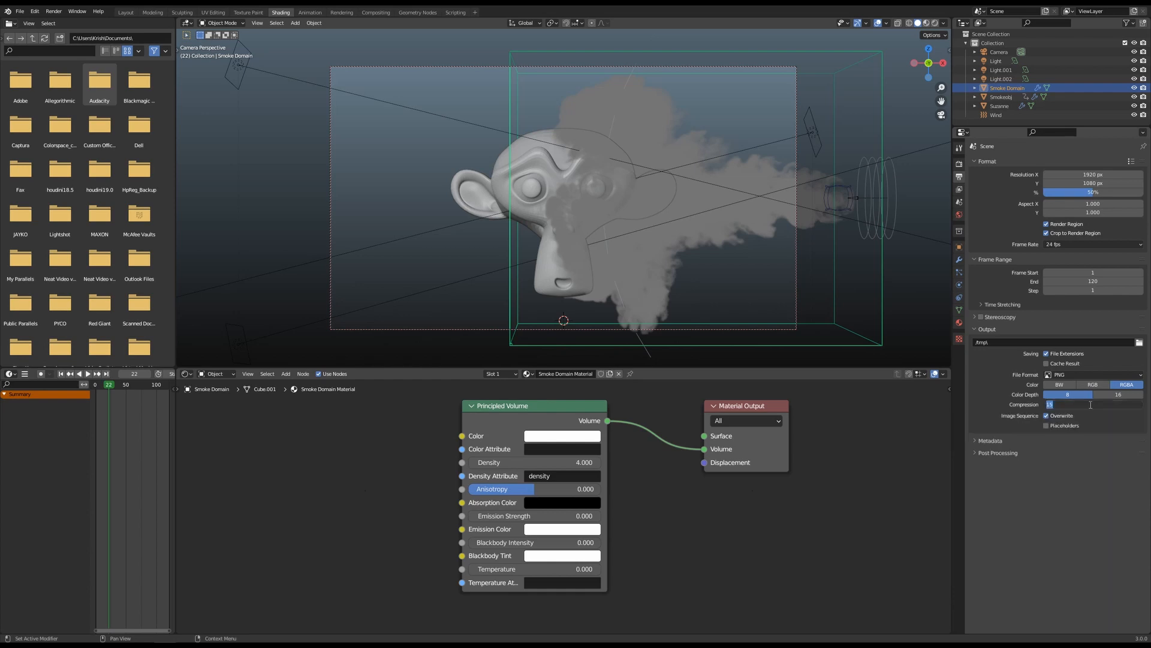
type("50")
key("Return")
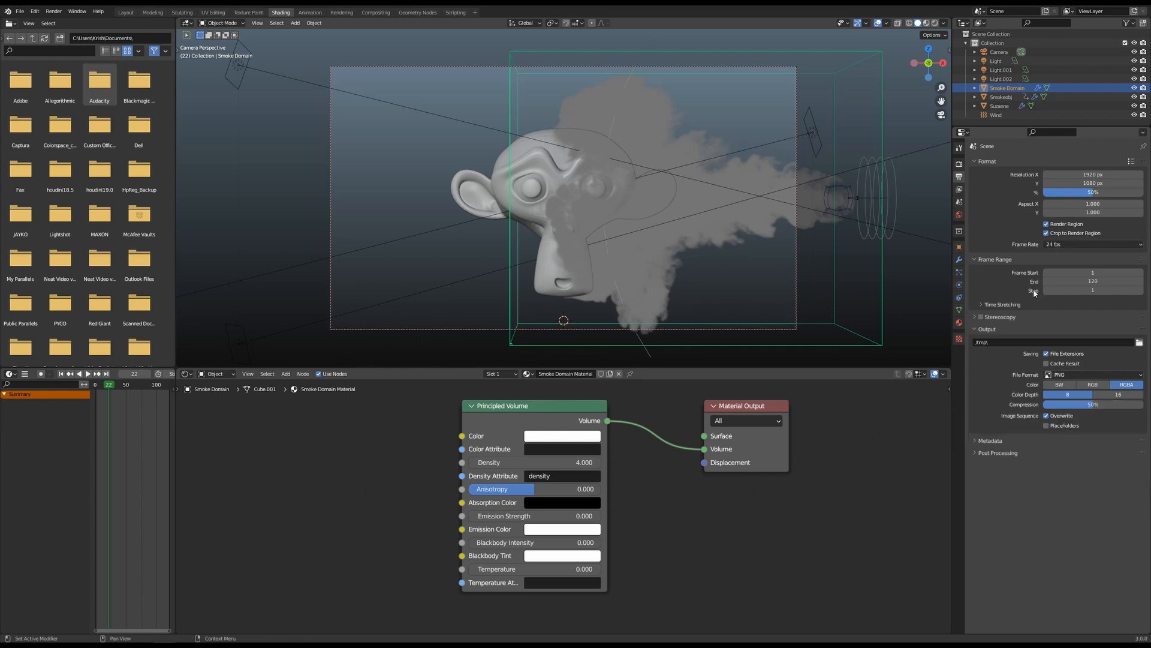
- Review the view layer passes, the scene and collection properties, and the camera's lens and depth of field settings
left_click(959, 190)
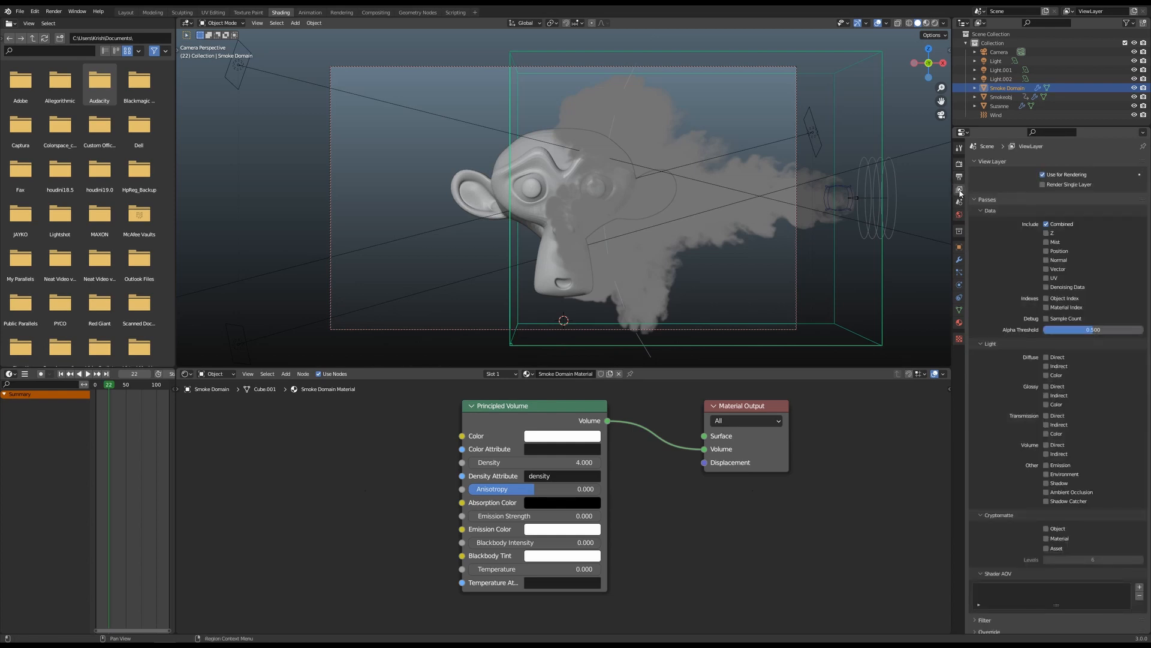
scroll(1039, 314, "down", 1)
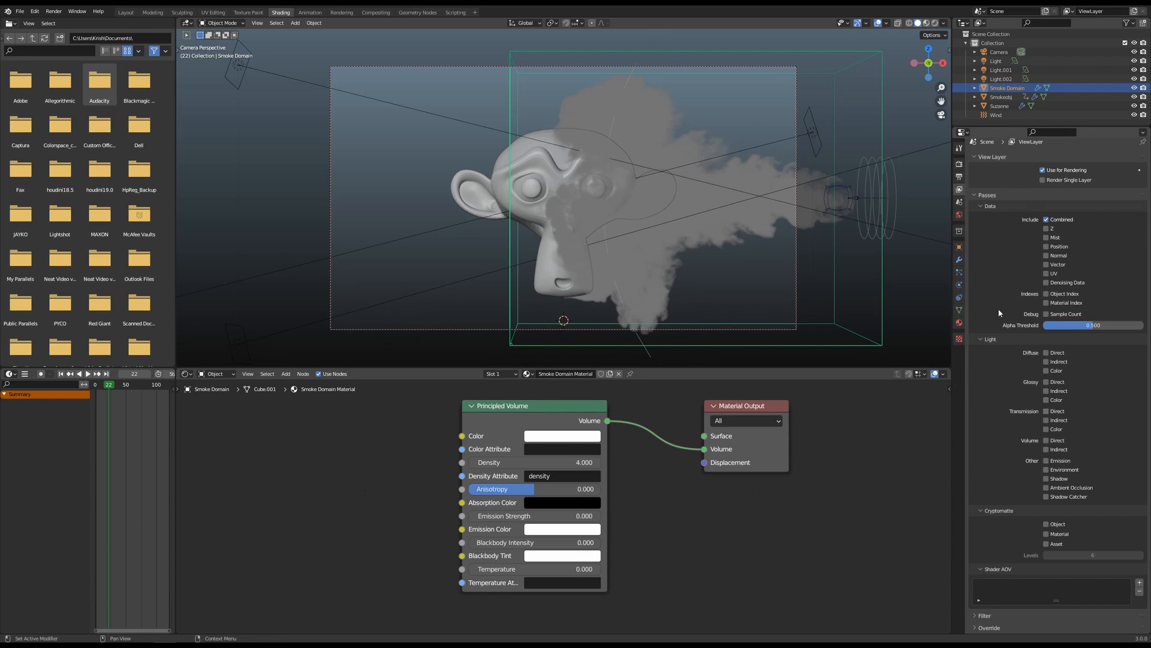
left_click(959, 202)
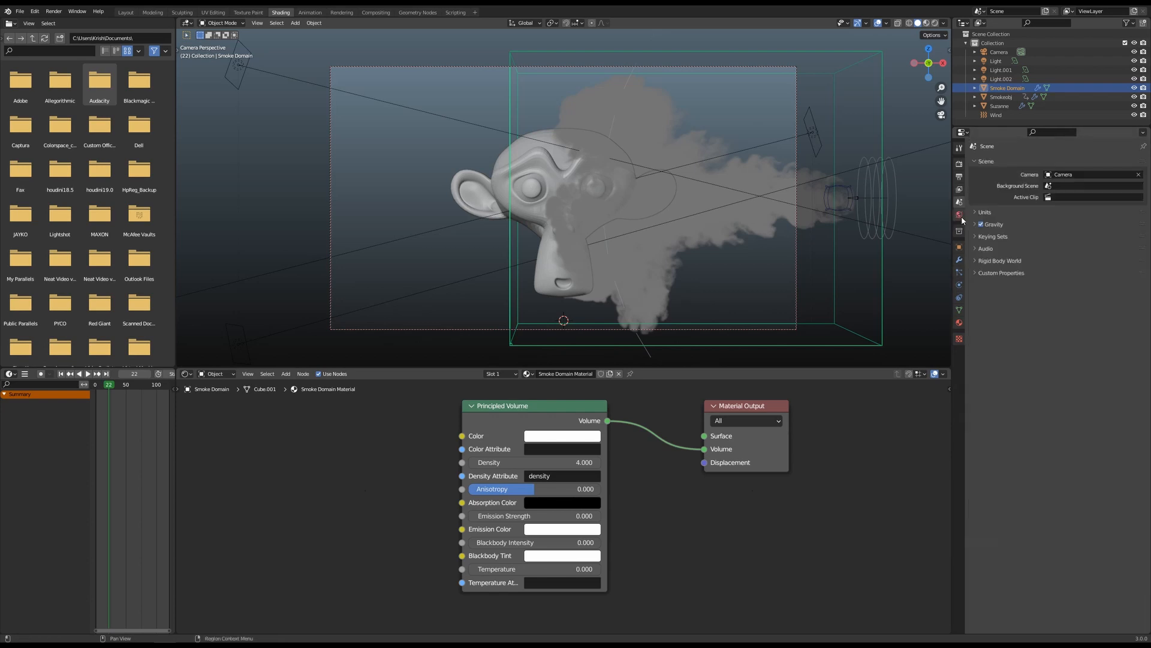
left_click(960, 214)
left_click(959, 231)
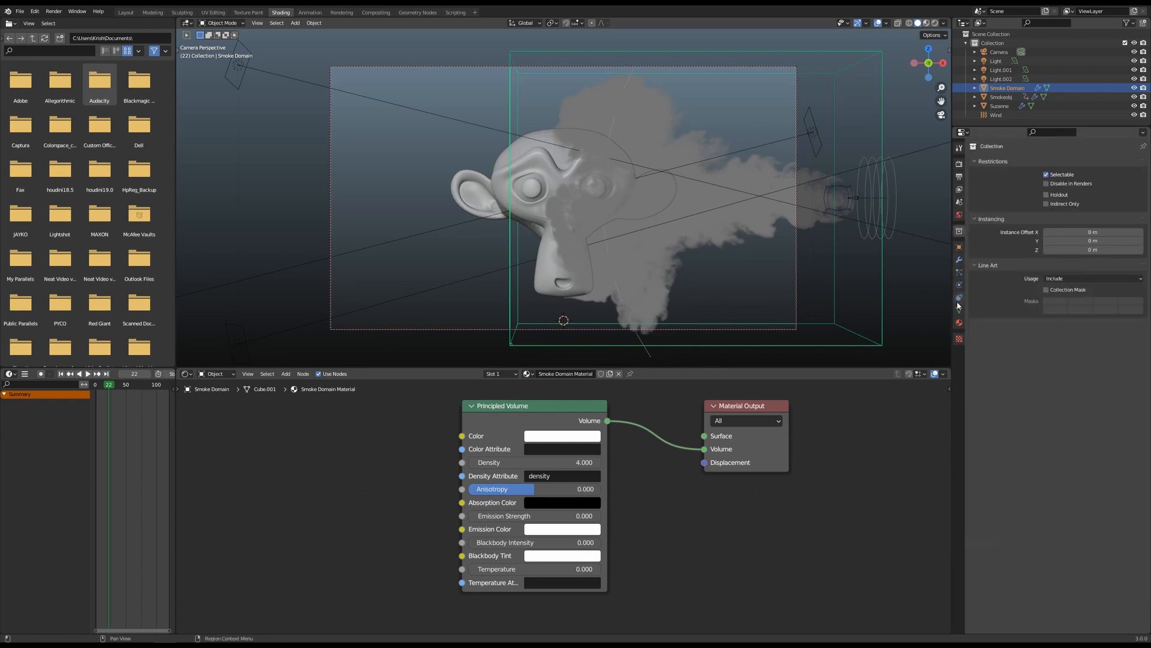
left_click(998, 52)
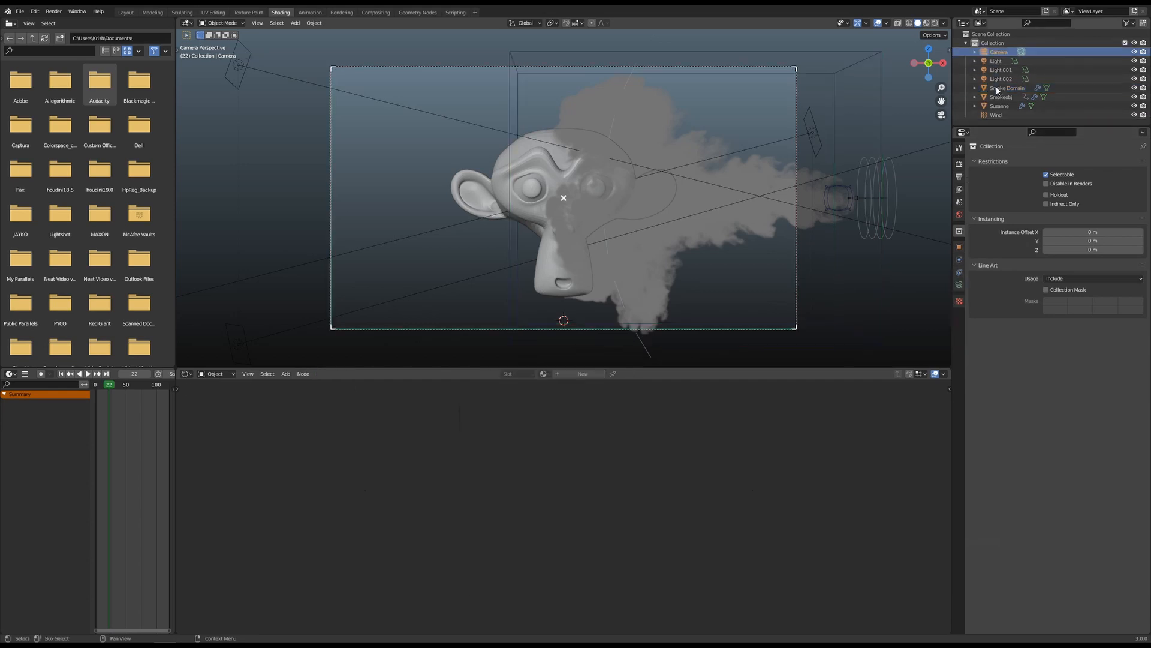
left_click(959, 285)
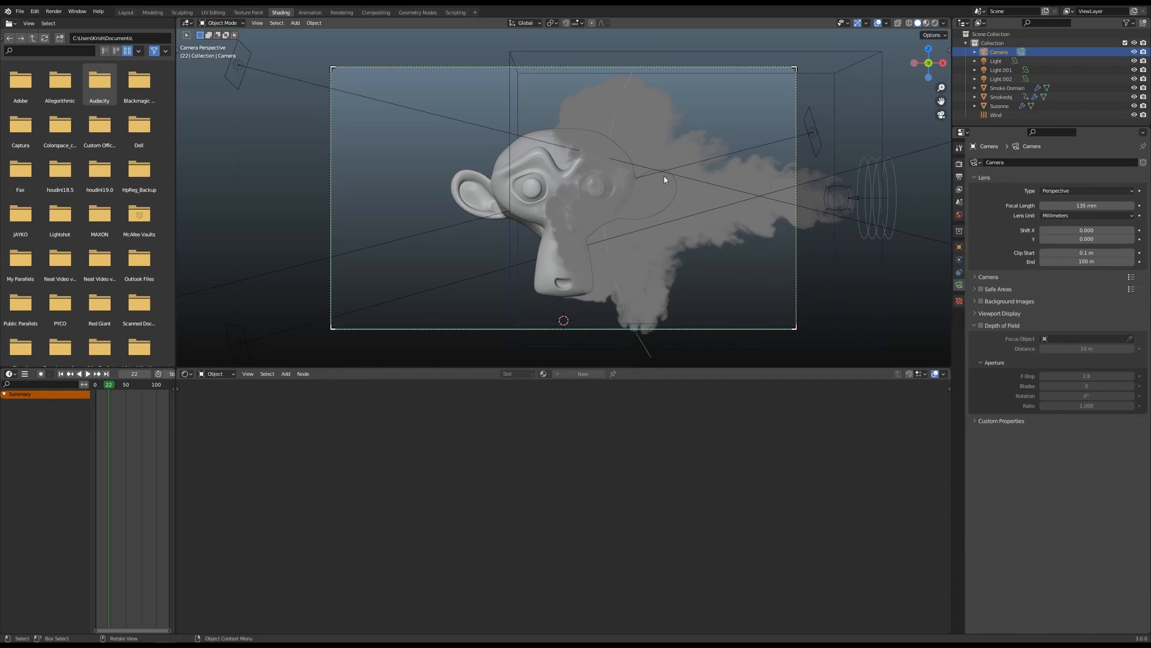
- Save the file and preview the camera view in rendered shading with the render settings open
left_click(959, 164)
key("ctrl+s")
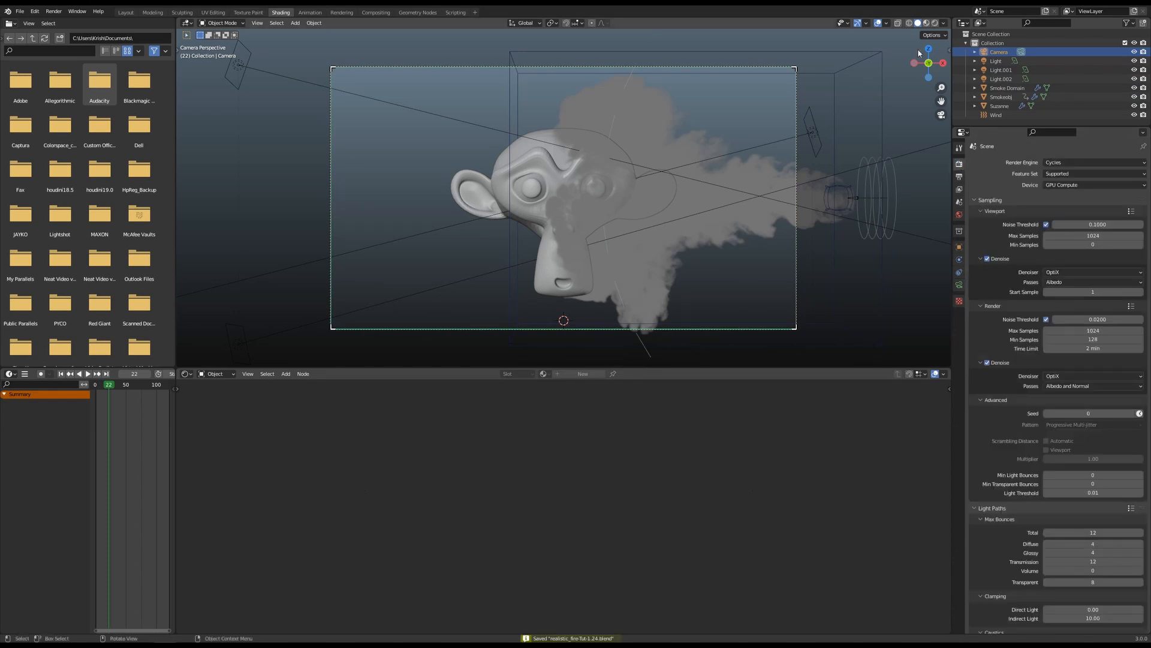
left_click(935, 24)
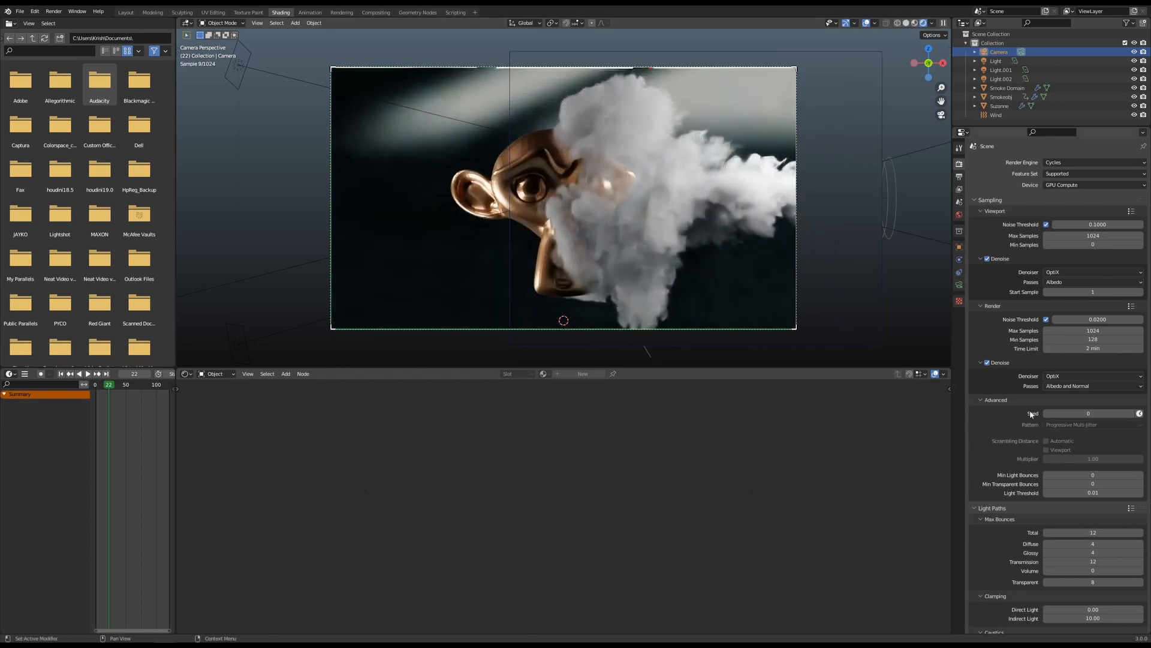
scroll(998, 350, "down", 8)
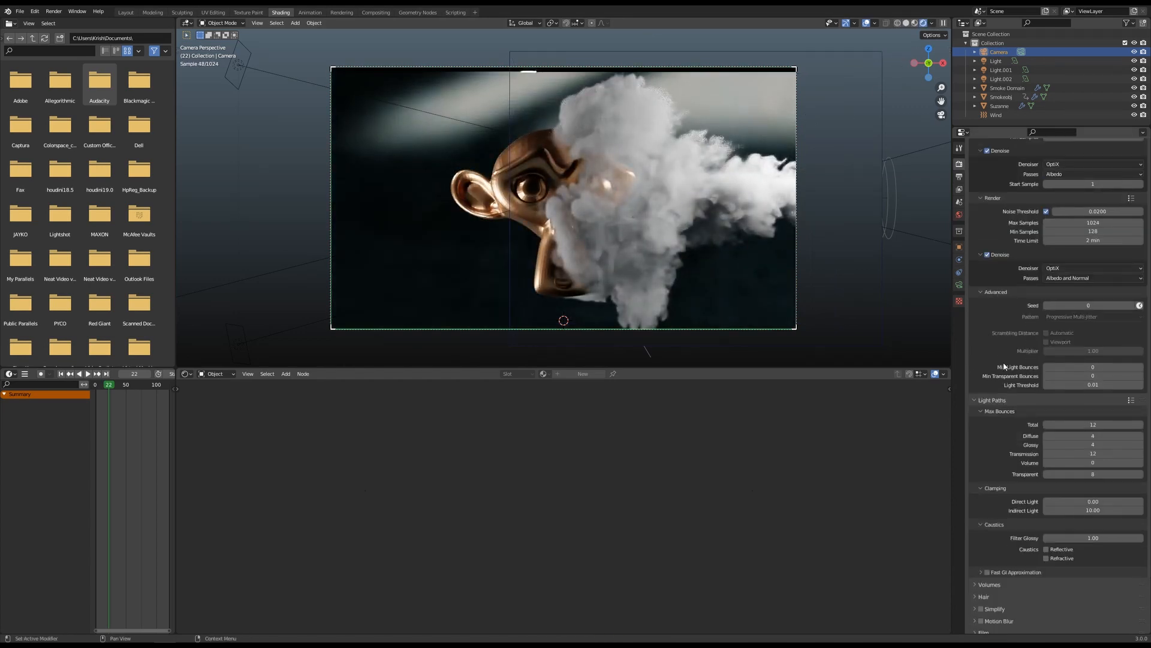
scroll(1000, 365, "down", 1)
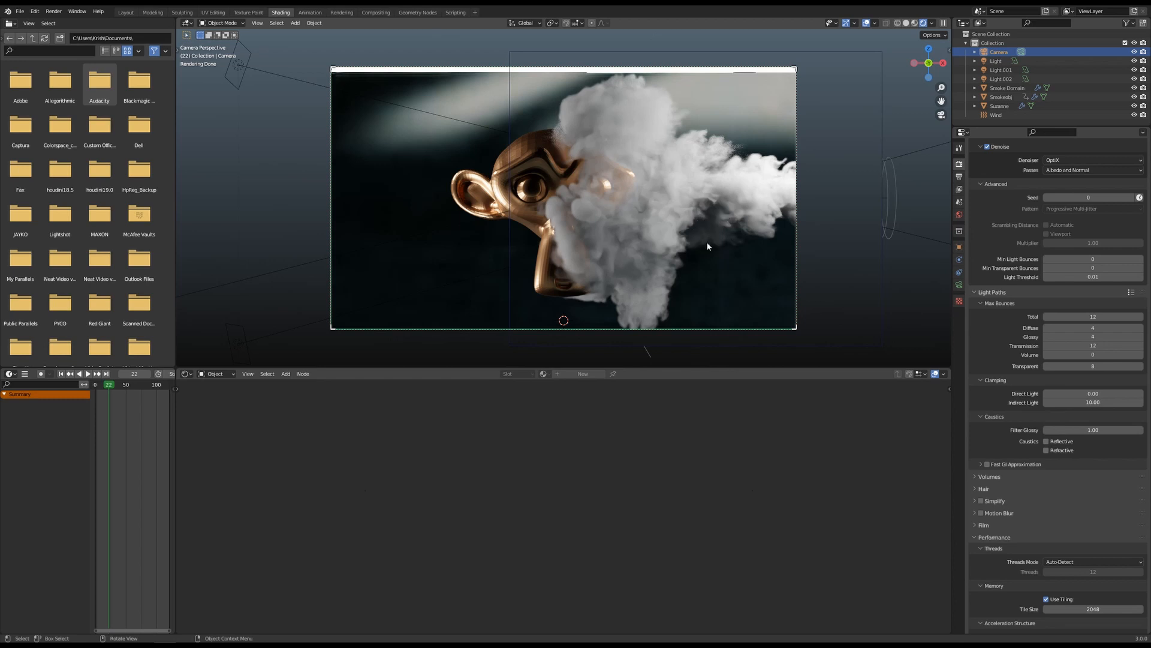
- Set the maximum Volume light bounces to 4, then save the file with the viewport back in solid shading
left_click(1089, 355)
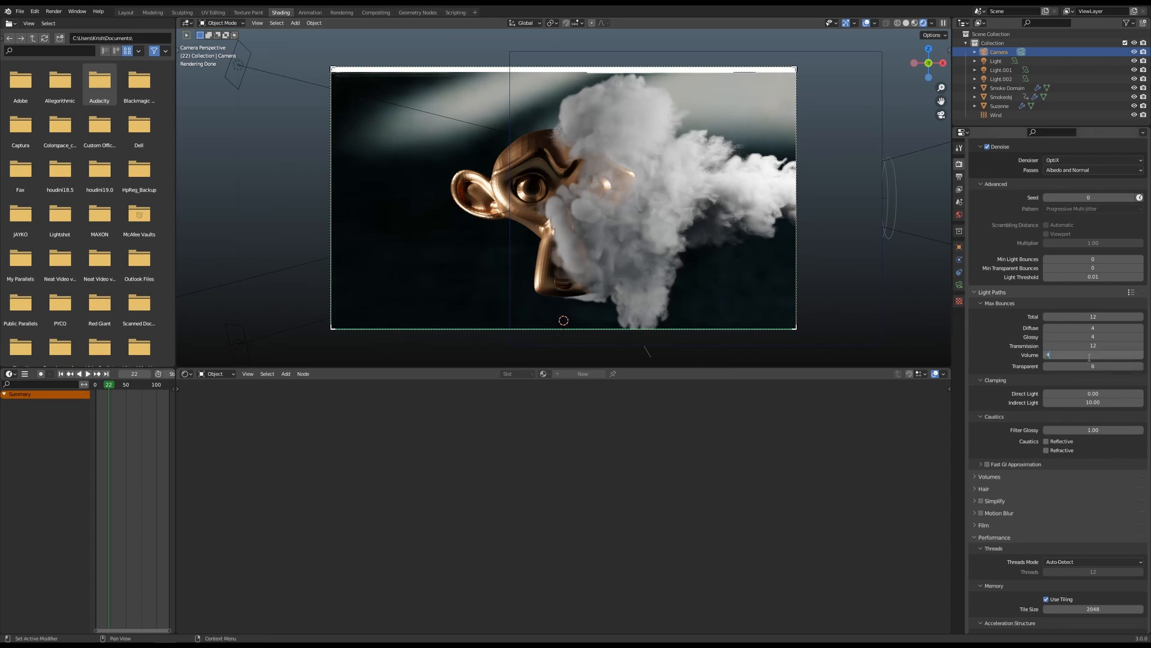
type("4")
key("Return")
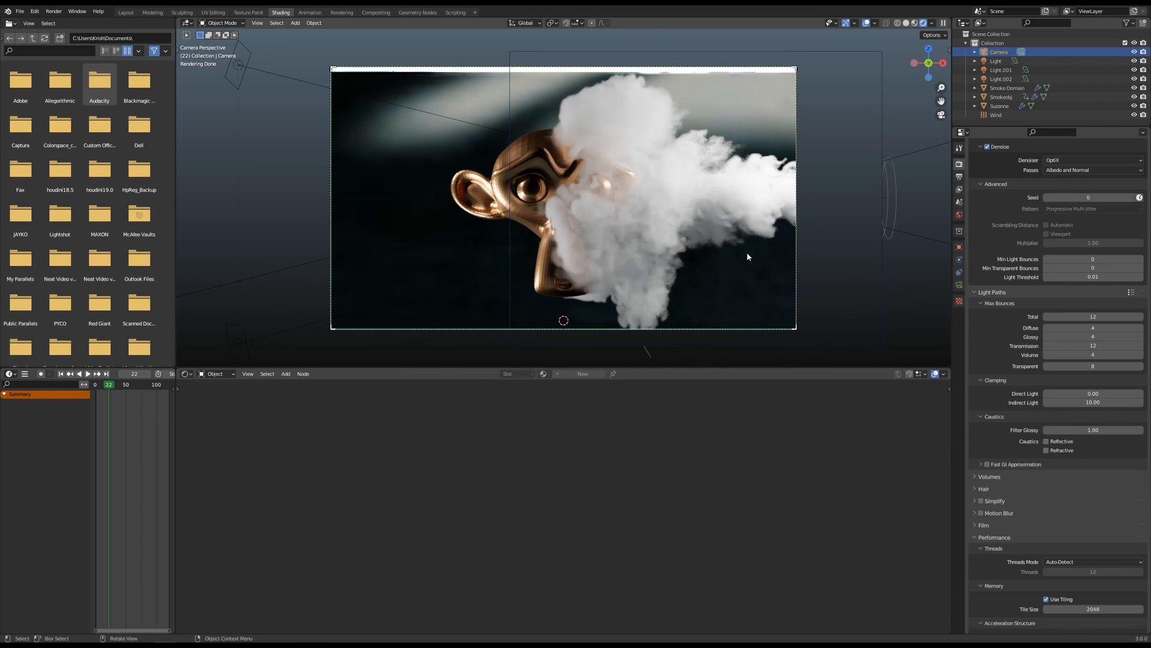
left_click(906, 23)
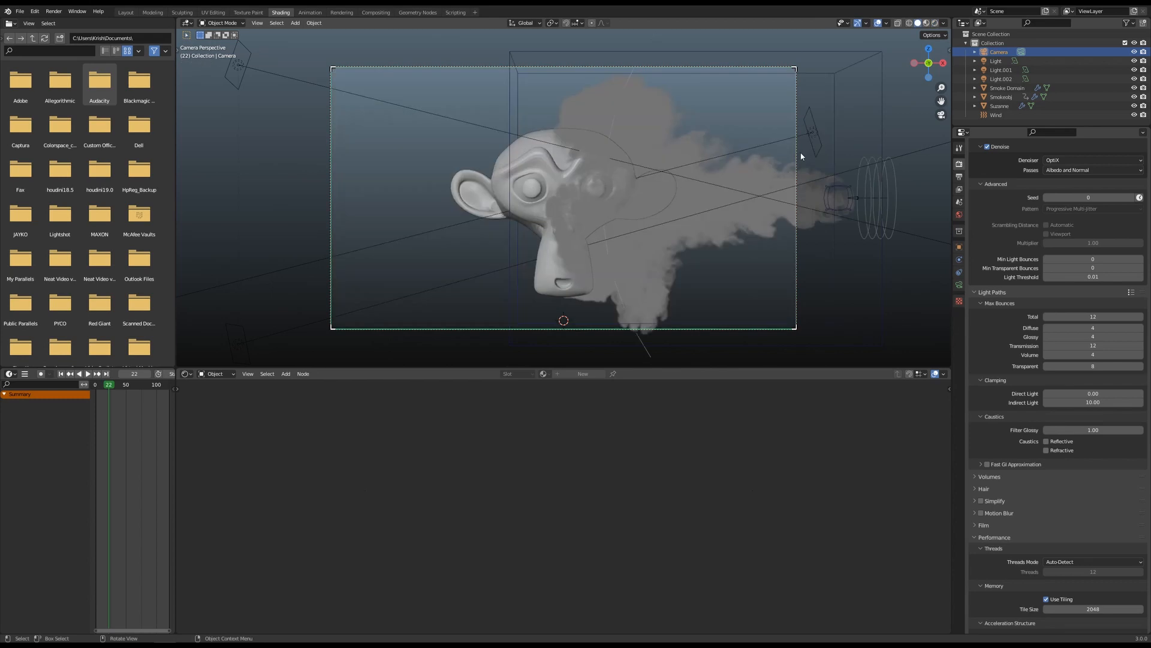
key("ctrl+s")
- Open the render result and compare the smoke renders stored in Slot 1 and Slot 2
key("F11")
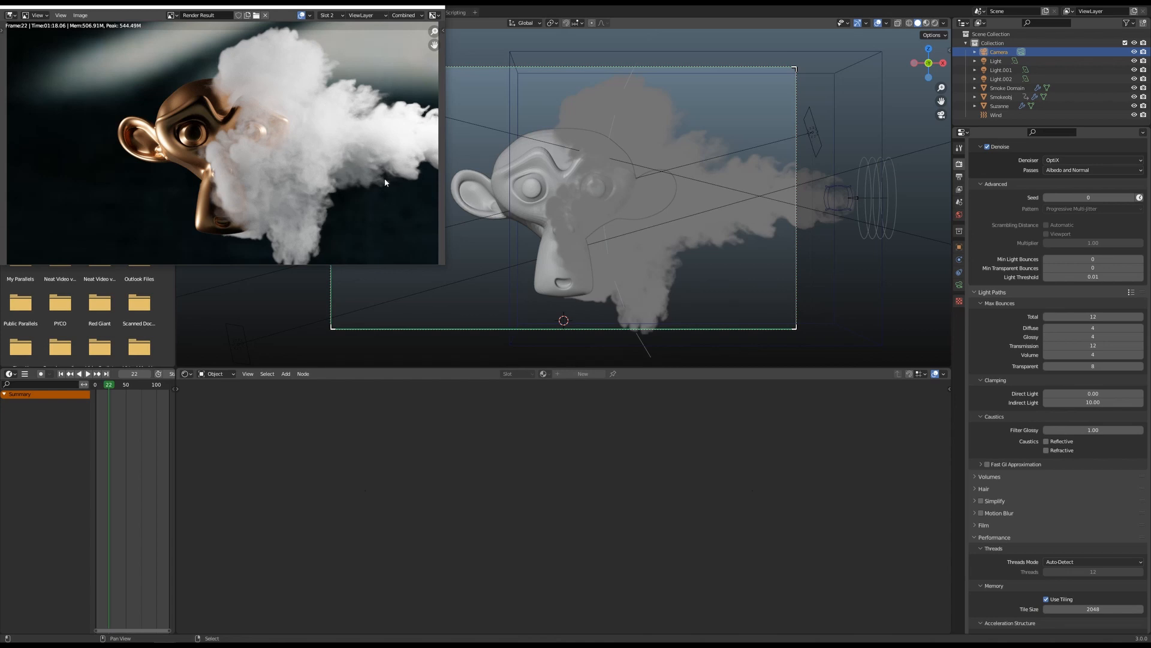
key("j")
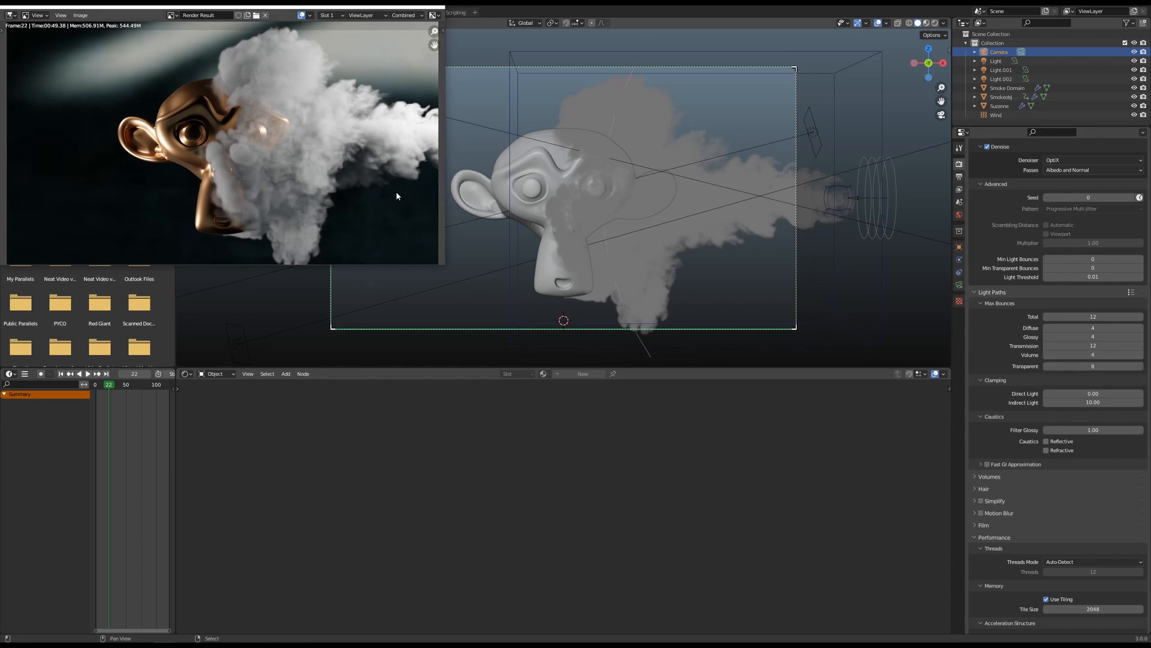
key("j")
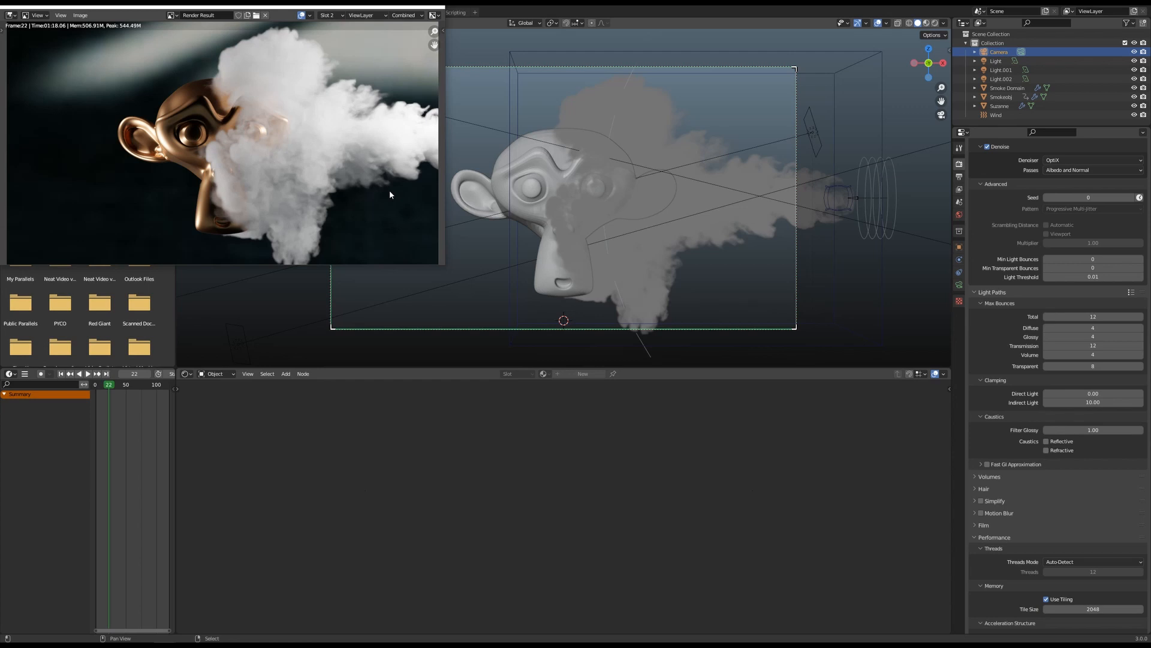
key("j")
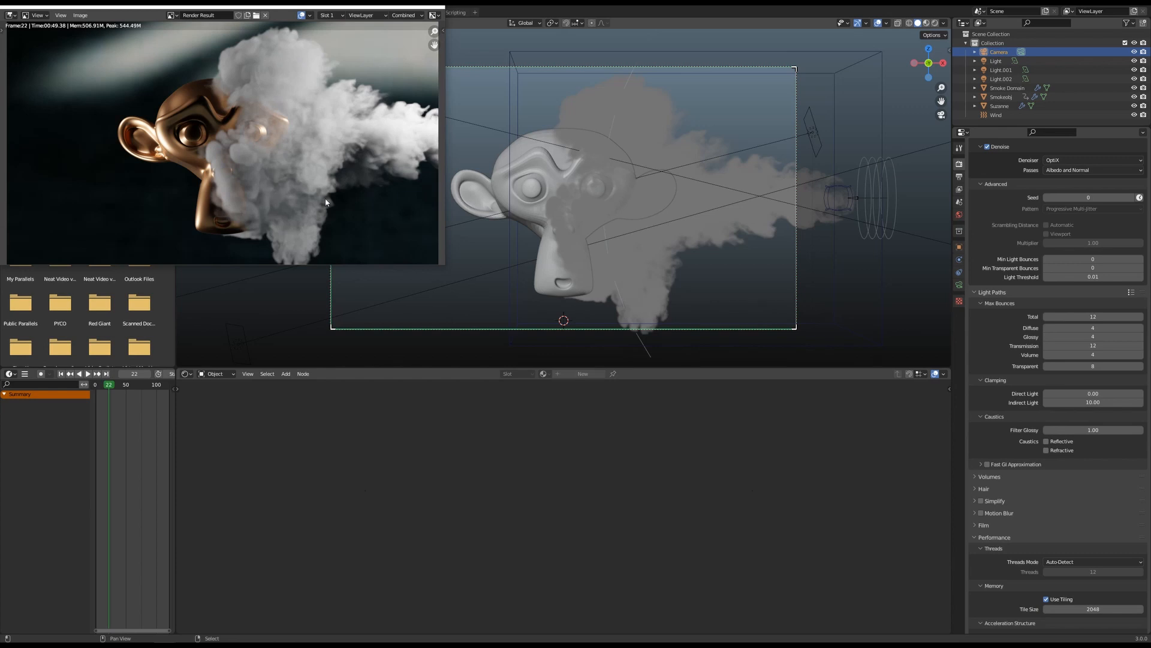
key("j")
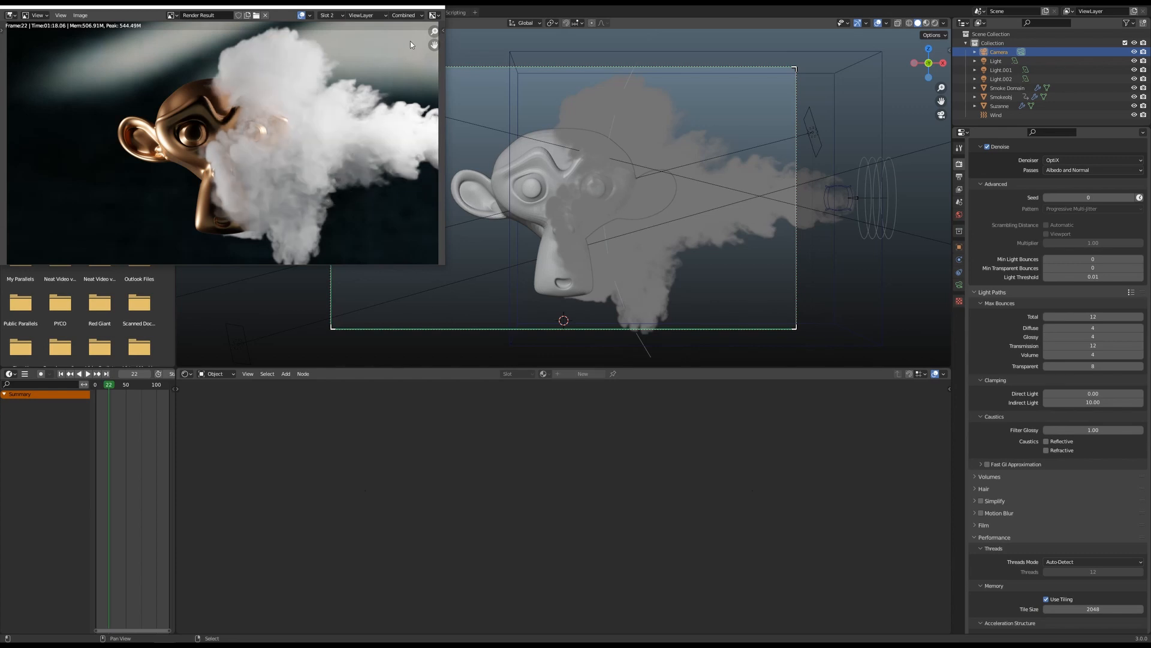
- Cycle through render Slots 1 to 4 to compare the smoke's brightness and detail, ending on Slot 4
key("j")
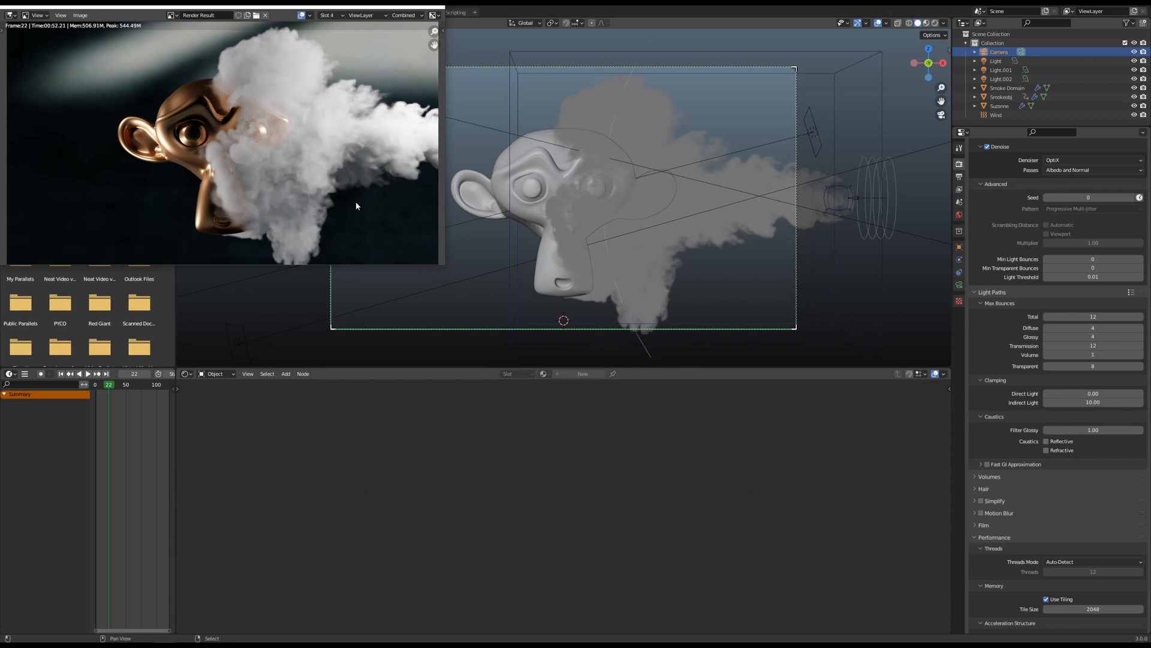
key("j")
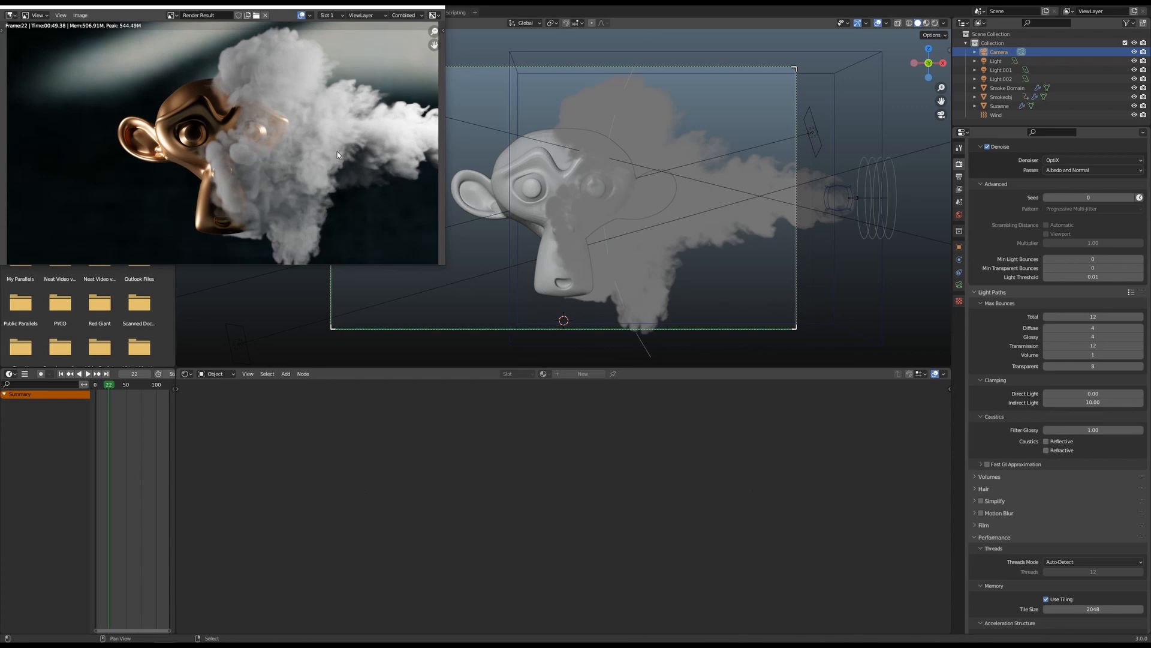
key("j")
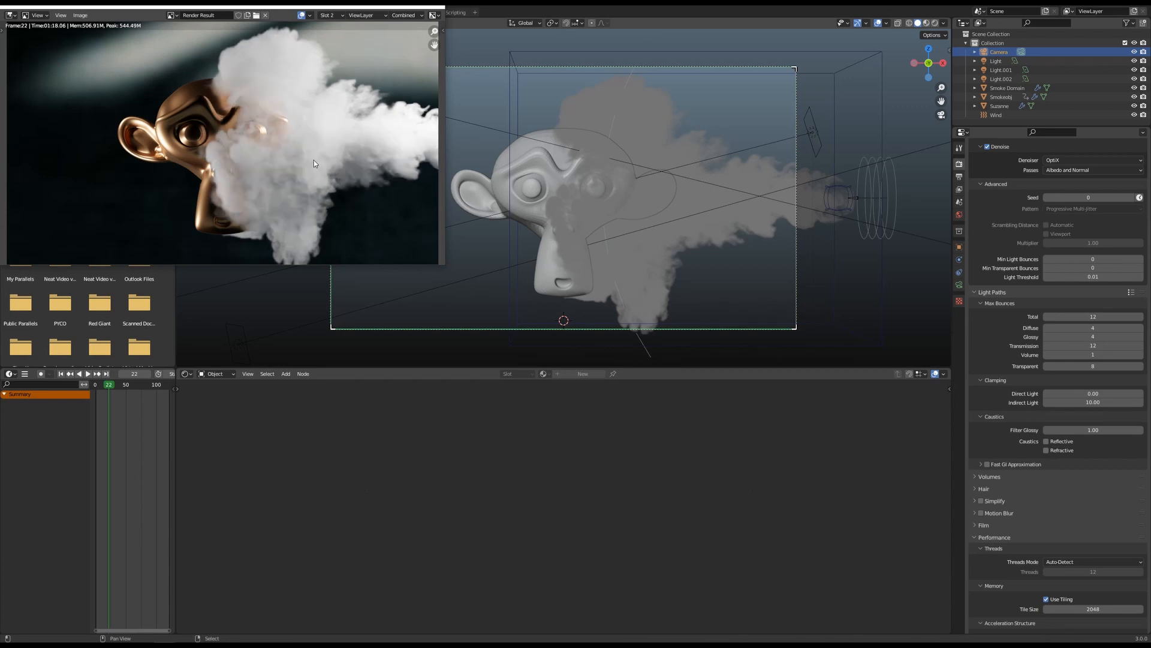
key("j")
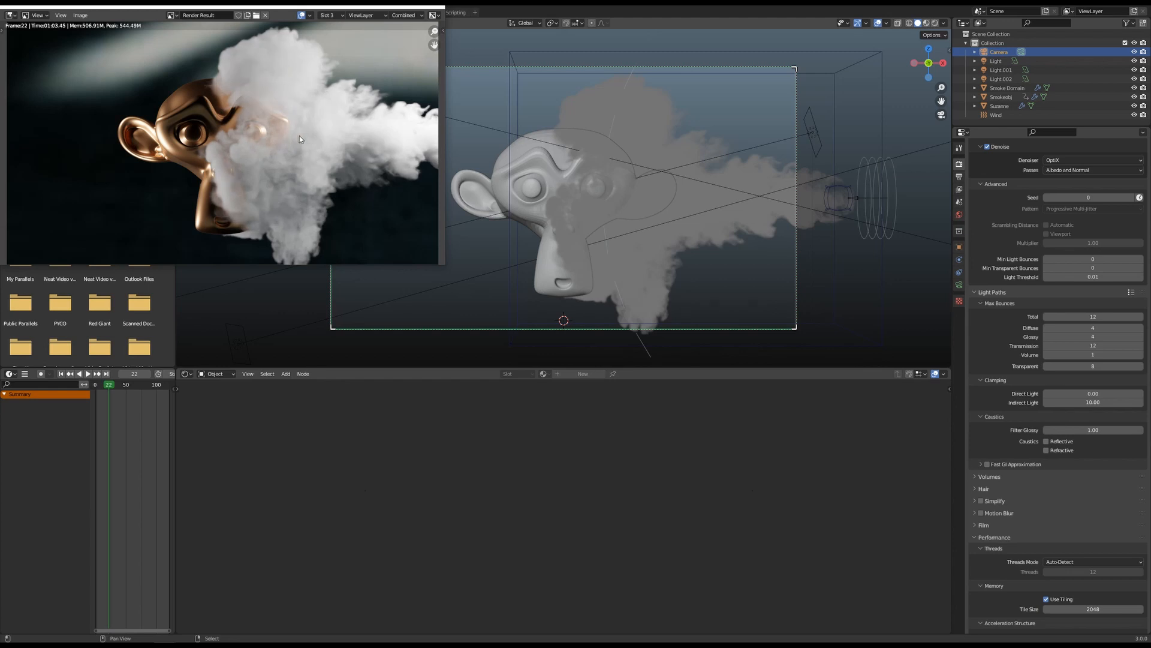
key("j")
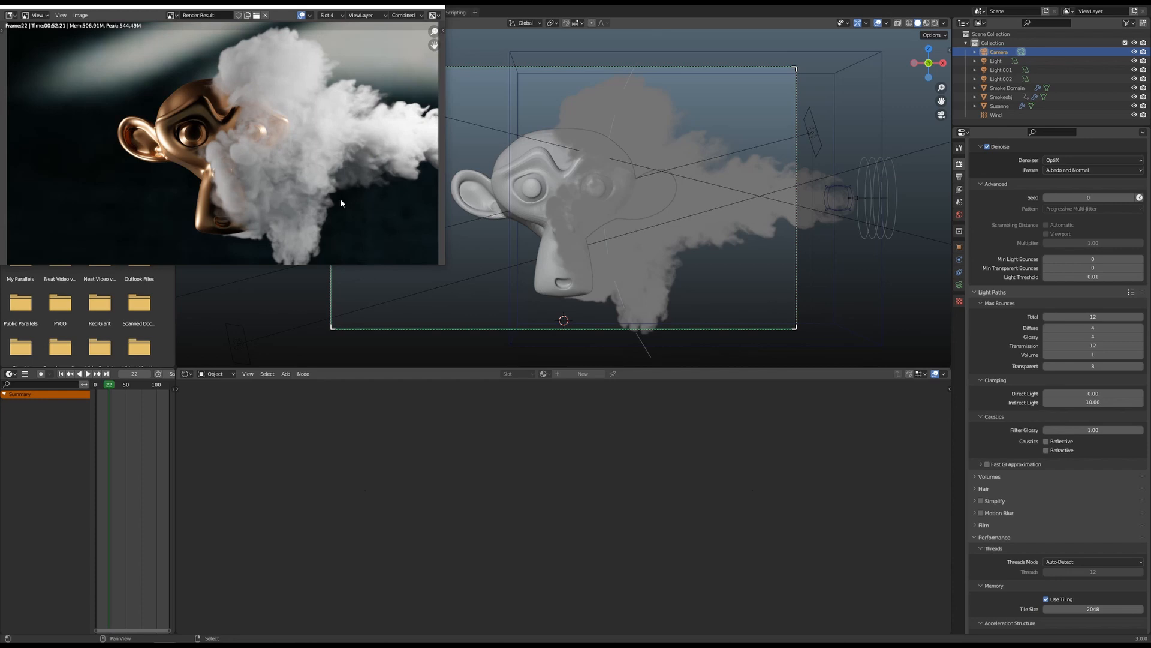
key("j")
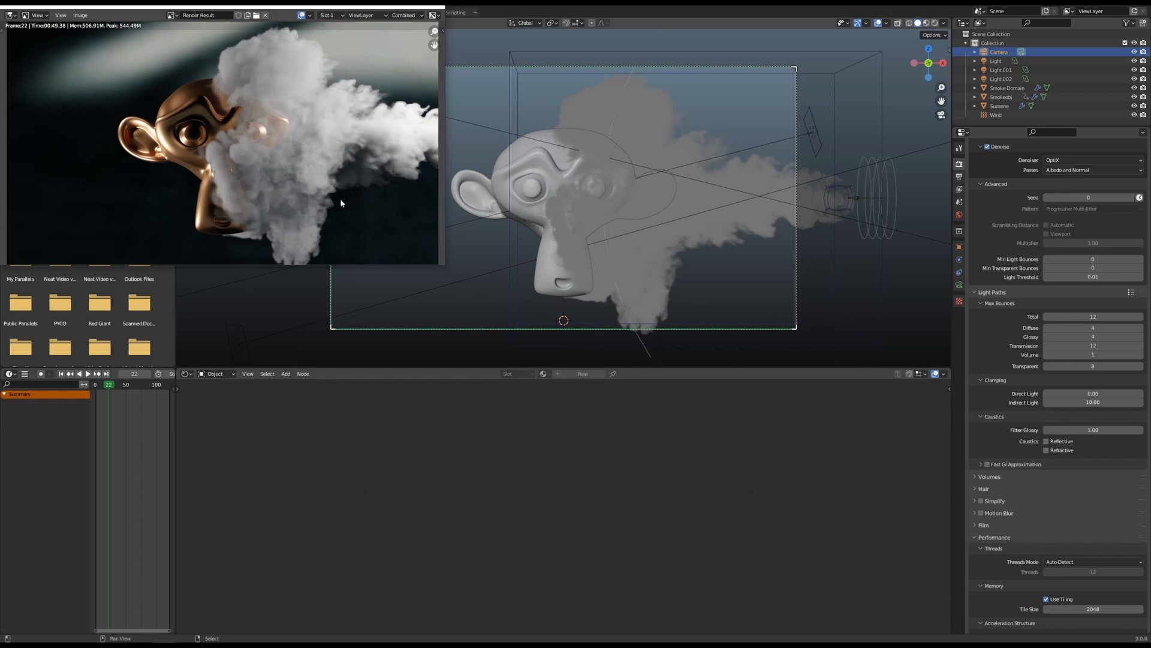
key("j")
key("j")
key("j")
key("j")
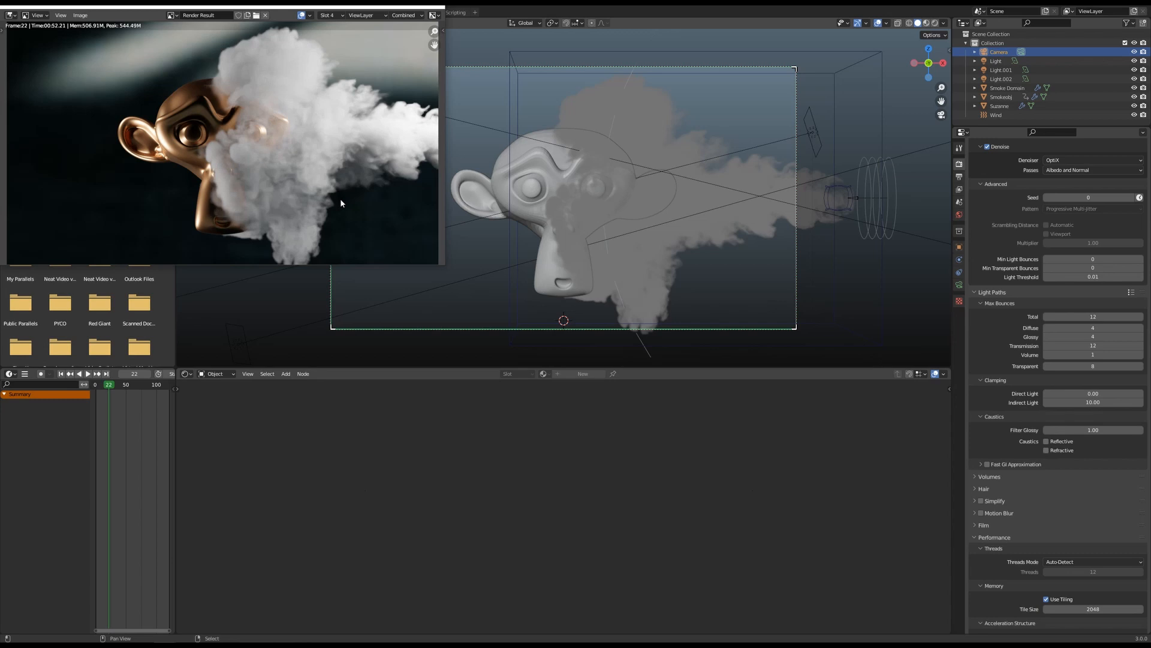
key("j")
key("j")
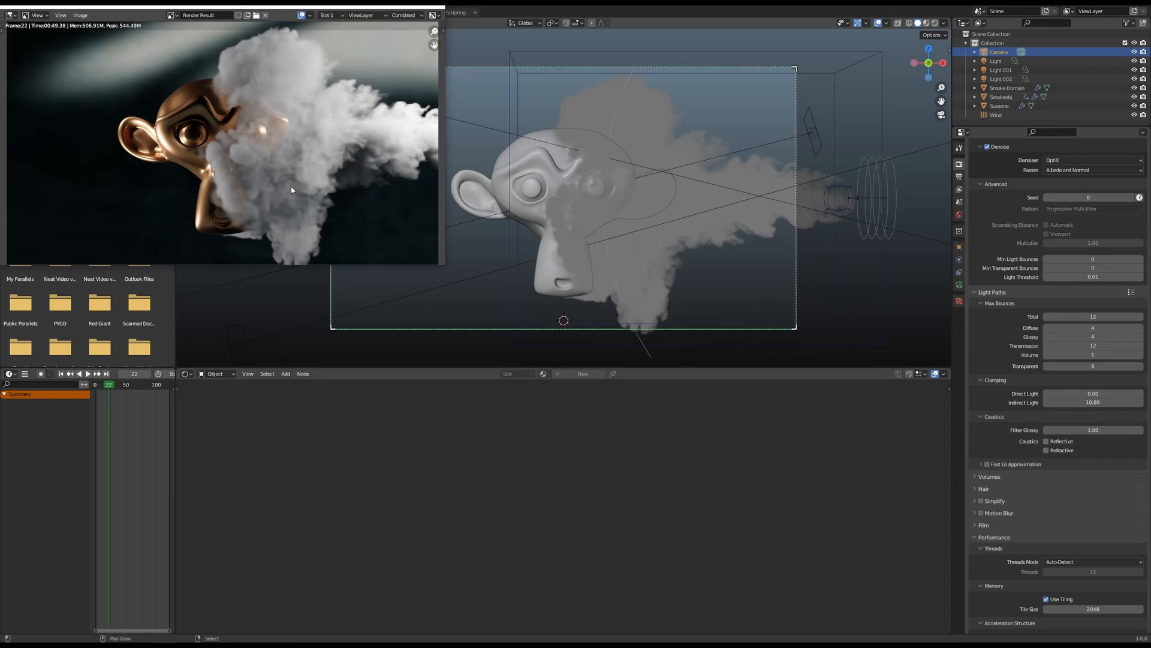
key("j")
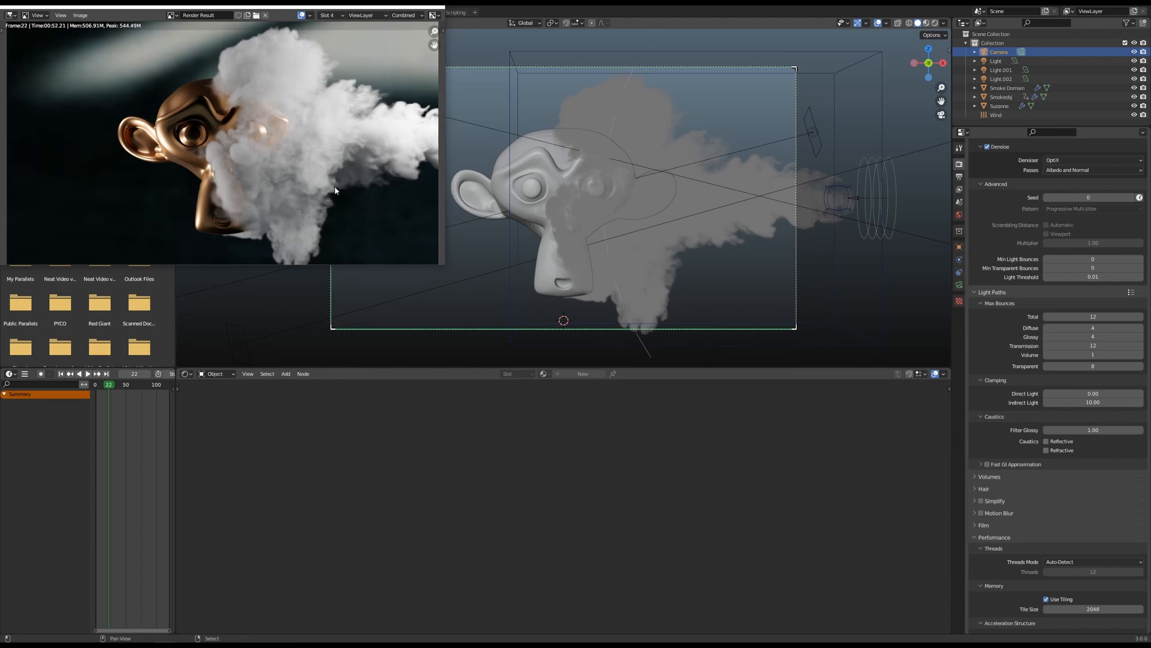
- Compare the smoke renders in Slots 1, 2 and 4 for brightness and render time, ending on Slot 5
key("j")
key("j")
key("j")
key("j")
key("j")
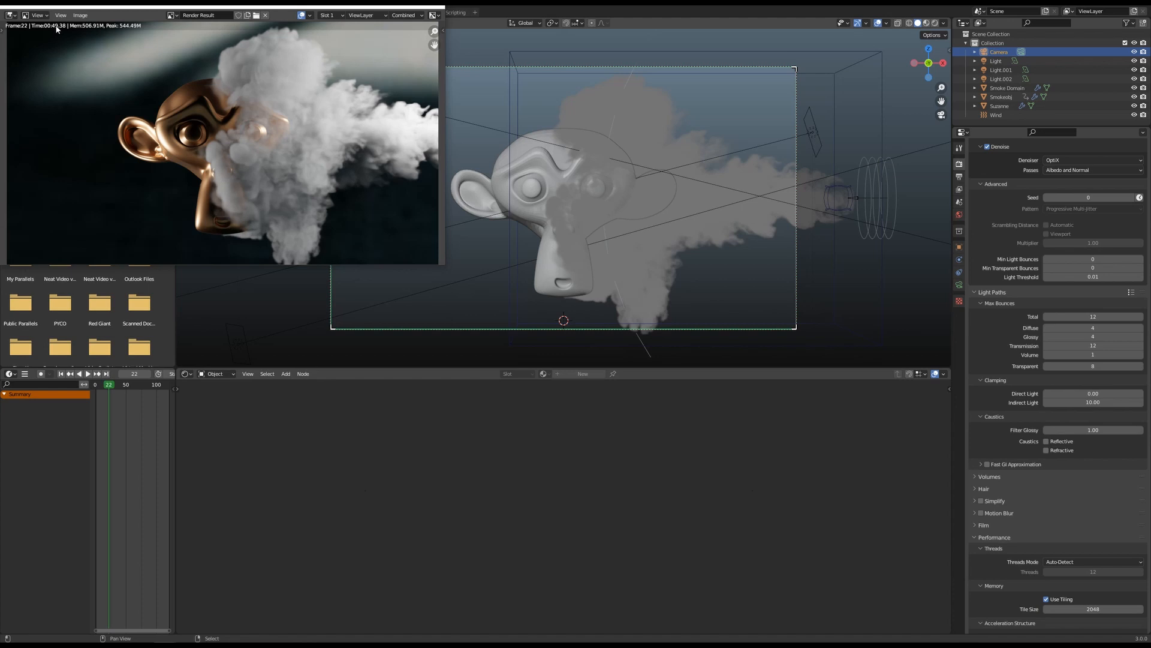
key("j")
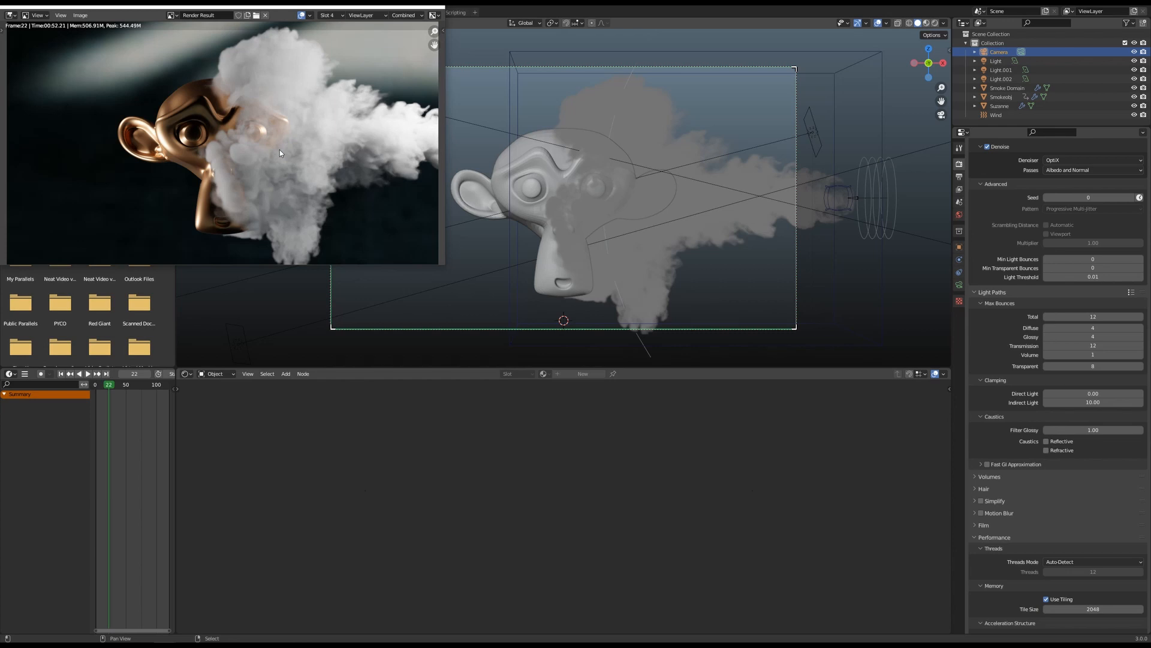
key("2")
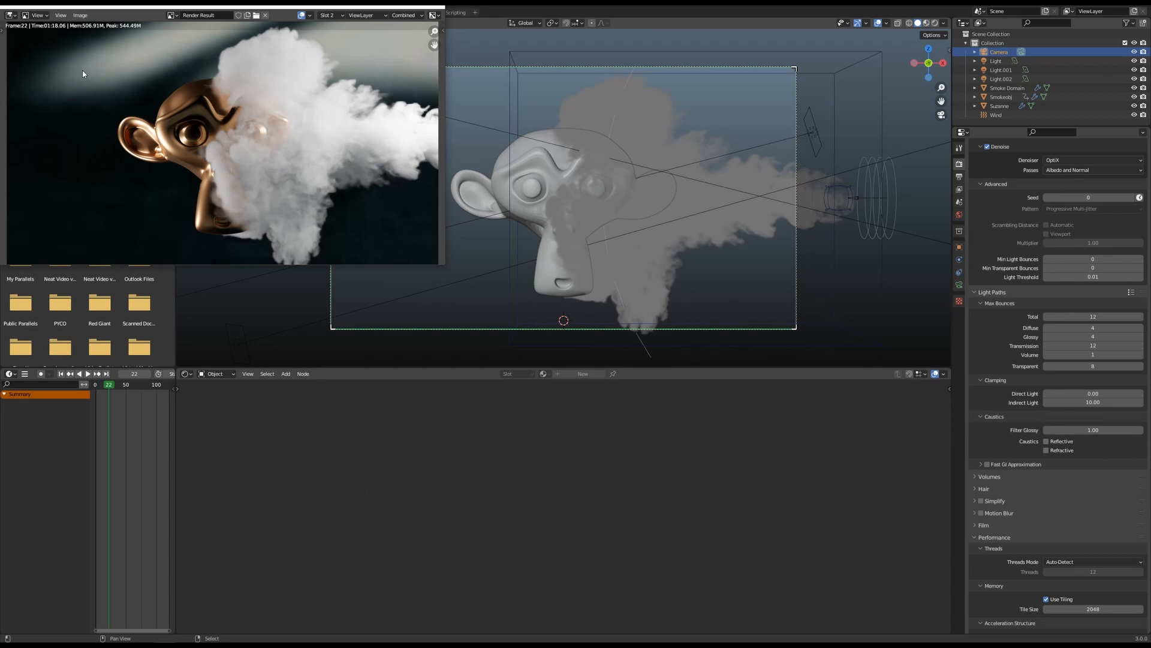
key("4")
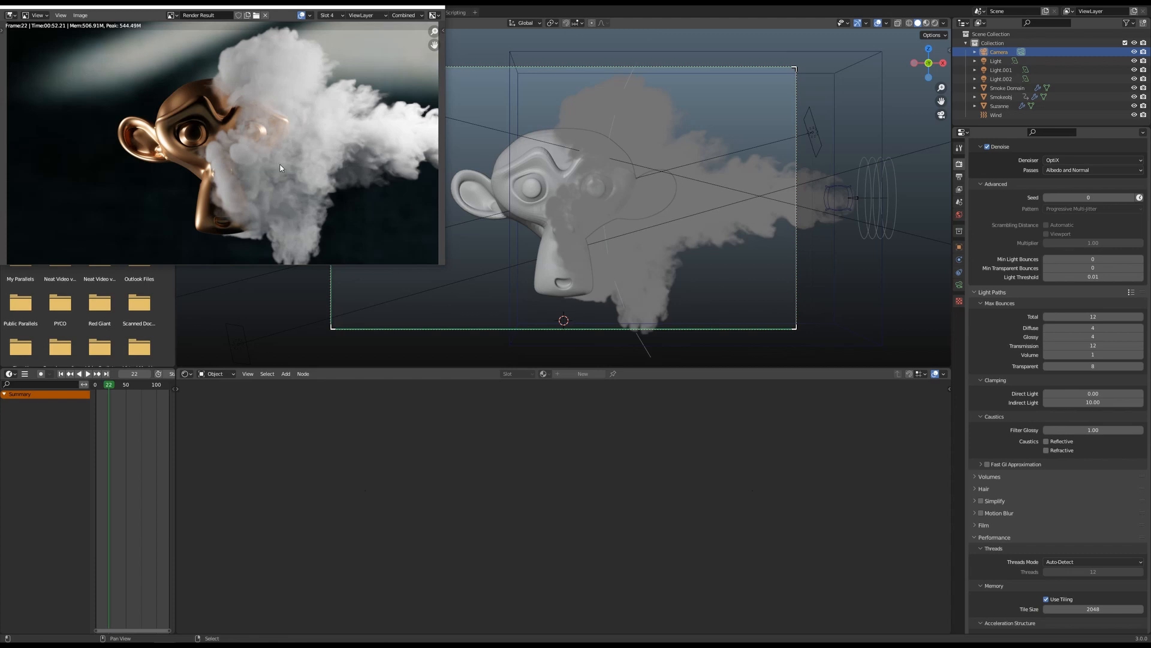
key("5")
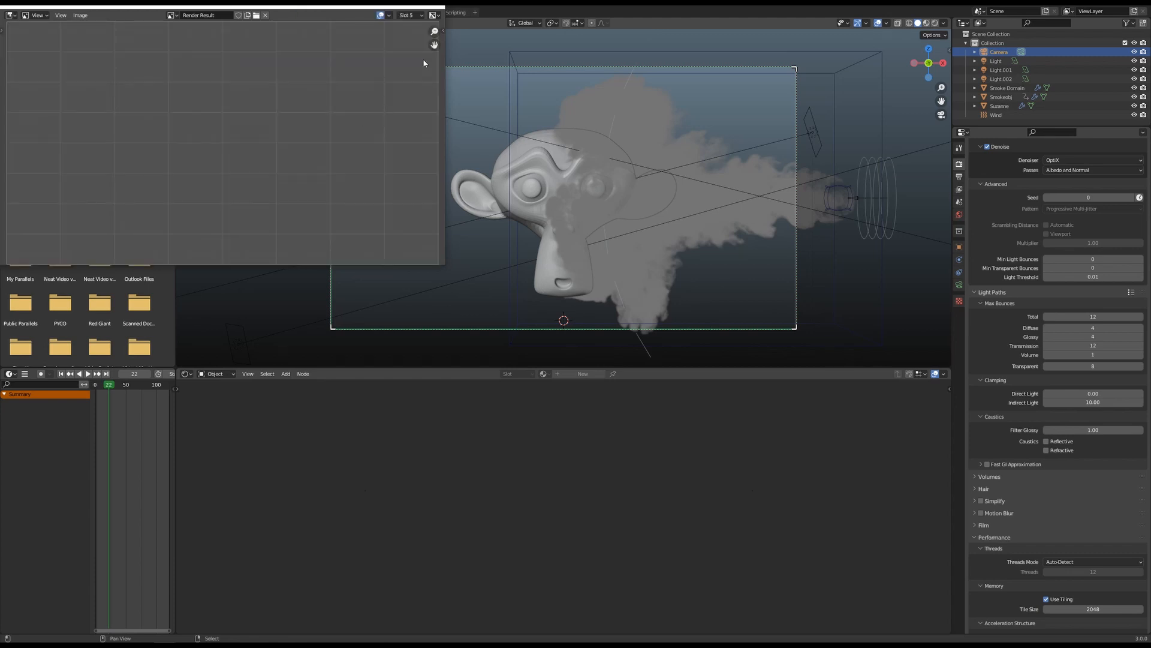
- Close the render result, save the file and preview the camera view in rendered shading
left_click(435, 7)
key("ctrl+s")
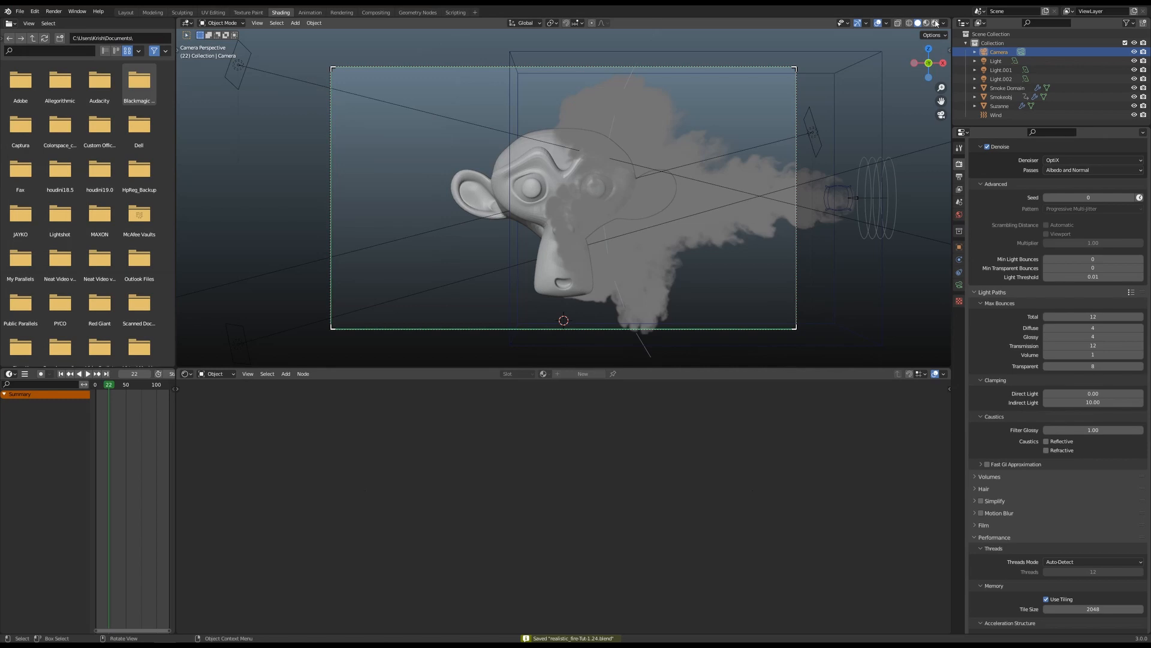
left_click(934, 23)
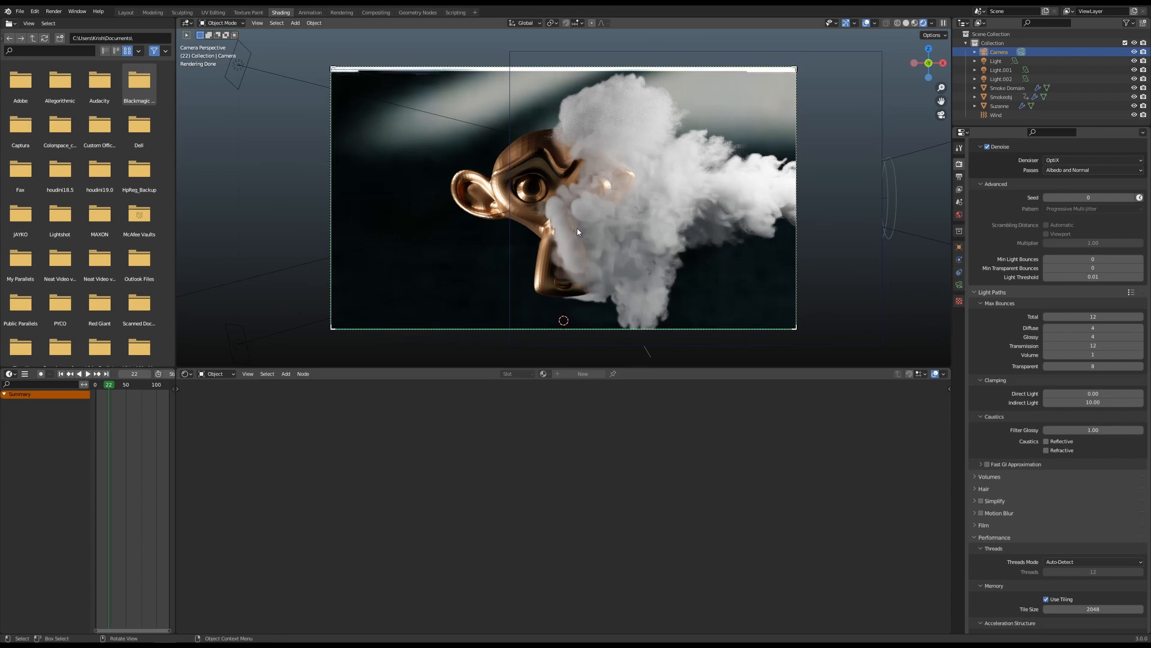
- Try Fast GI Approximation on the rendered smoke, turn it off again and save the file
left_click(988, 466)
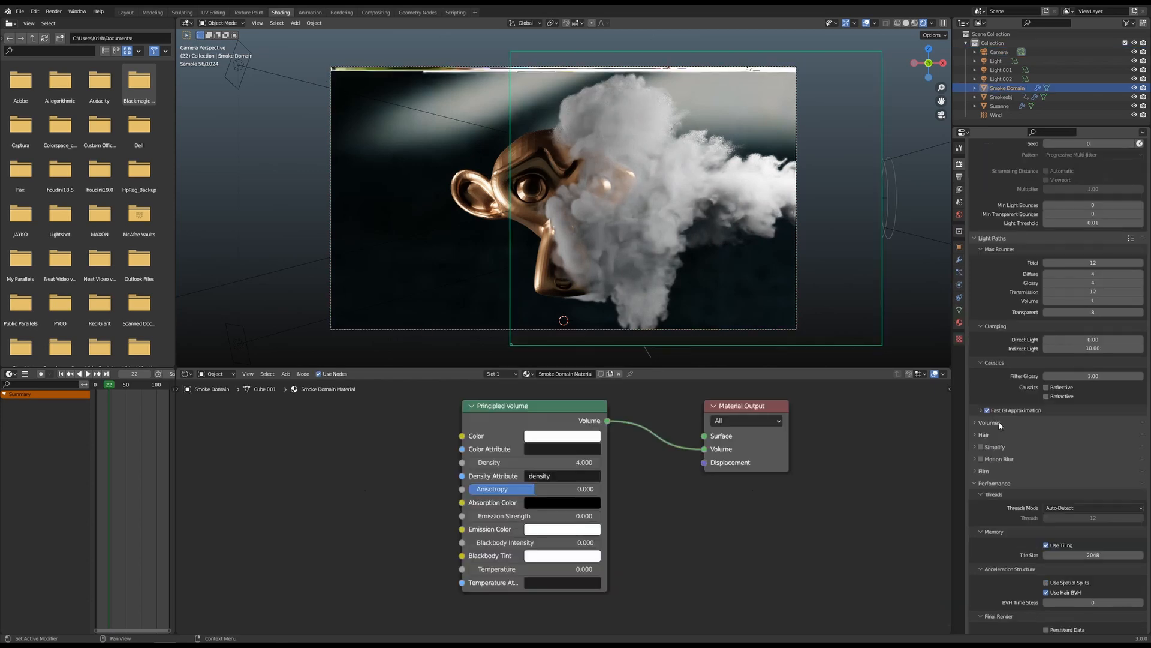
left_click(987, 411)
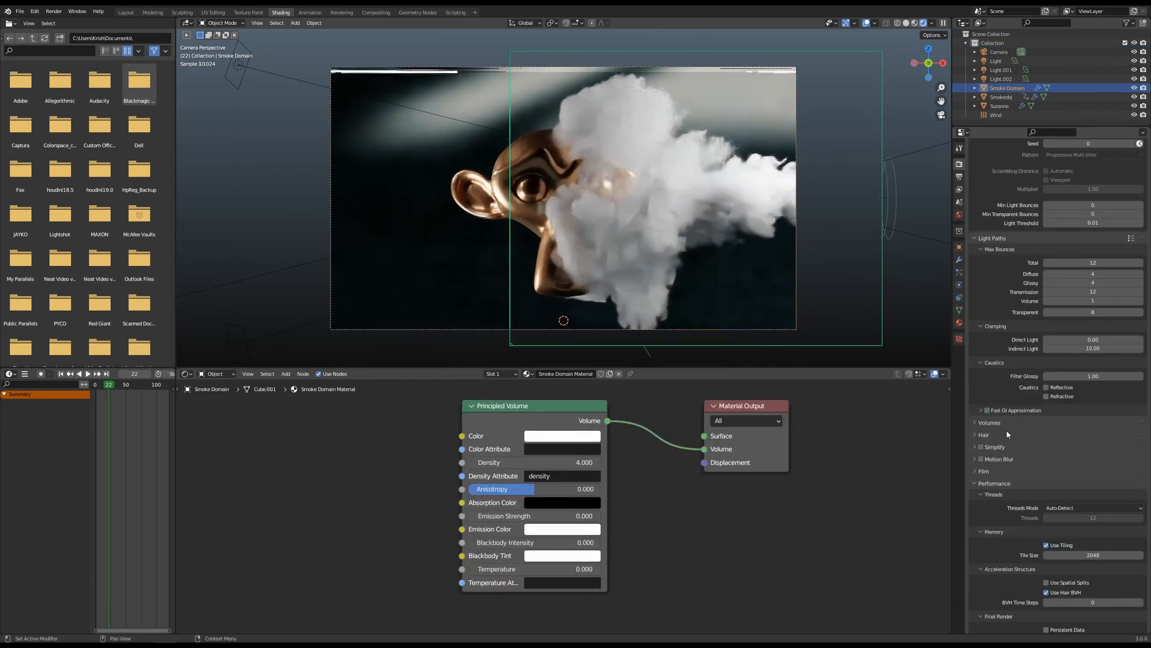
key("ctrl+s")
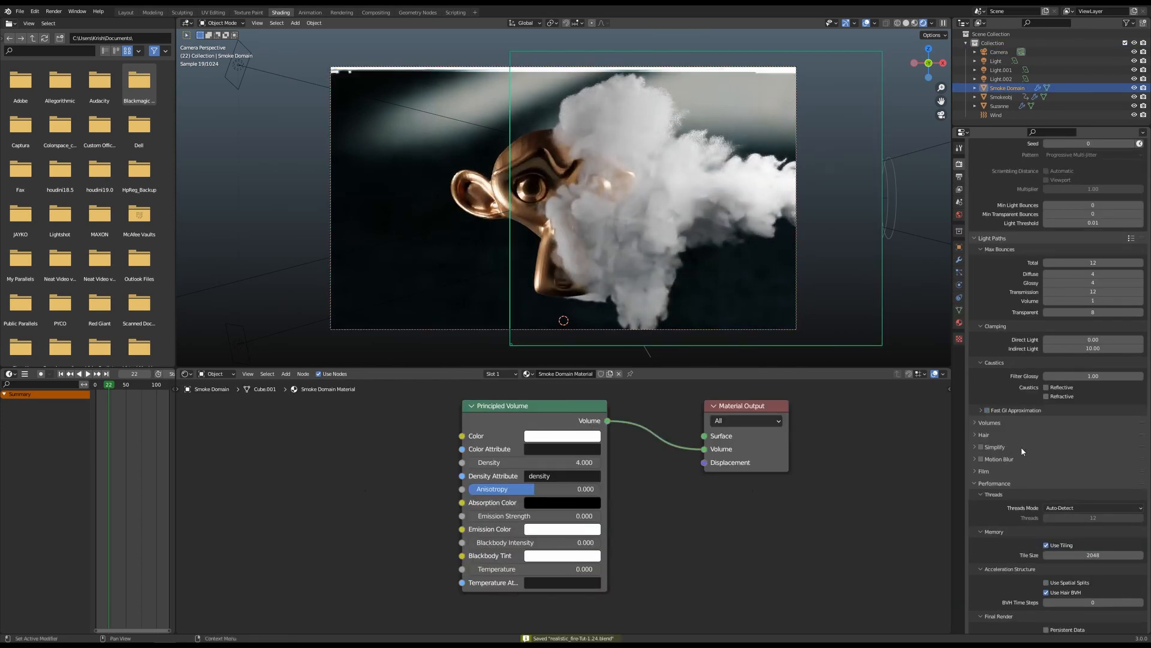
- Enable Use Spatial Splits and Persistent Data in the render performance settings, then save the file with the viewport in solid shading
left_click(989, 422)
scroll(1012, 440, "down", 3)
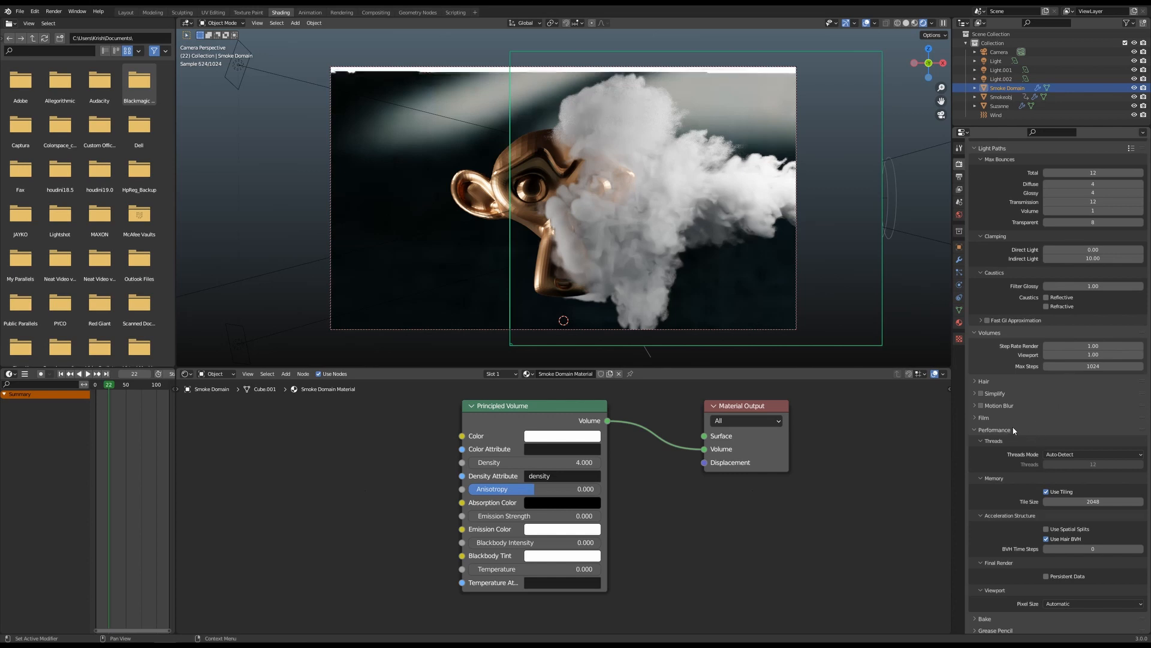
scroll(1025, 425, "down", 2)
scroll(1021, 425, "down", 2)
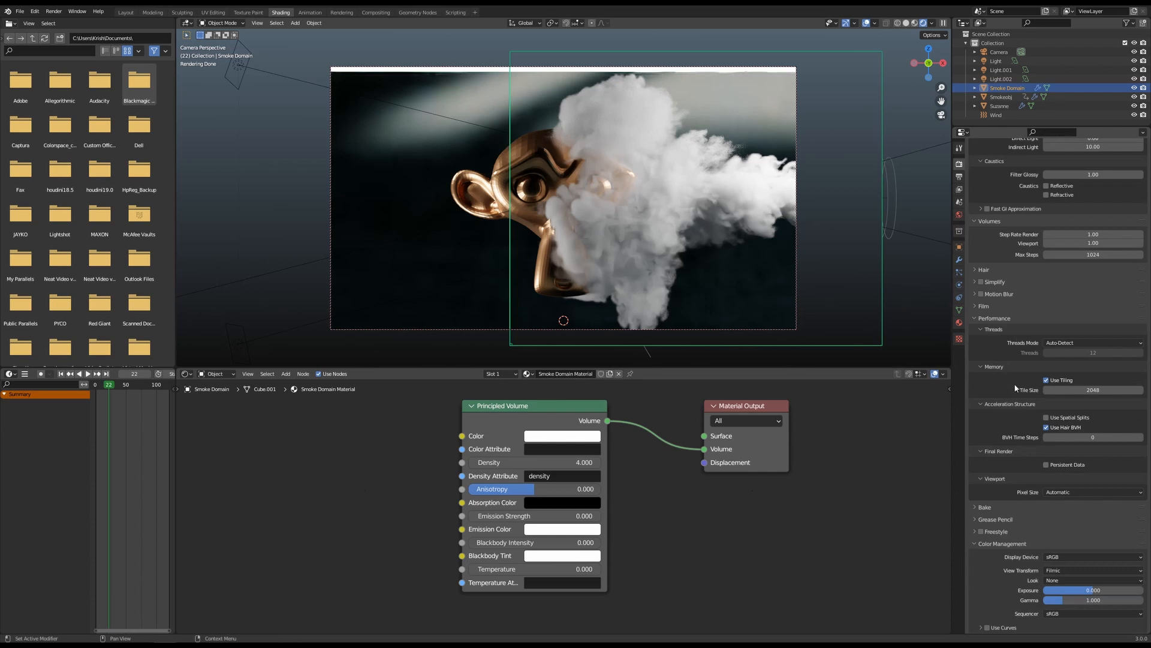
left_click(1046, 418)
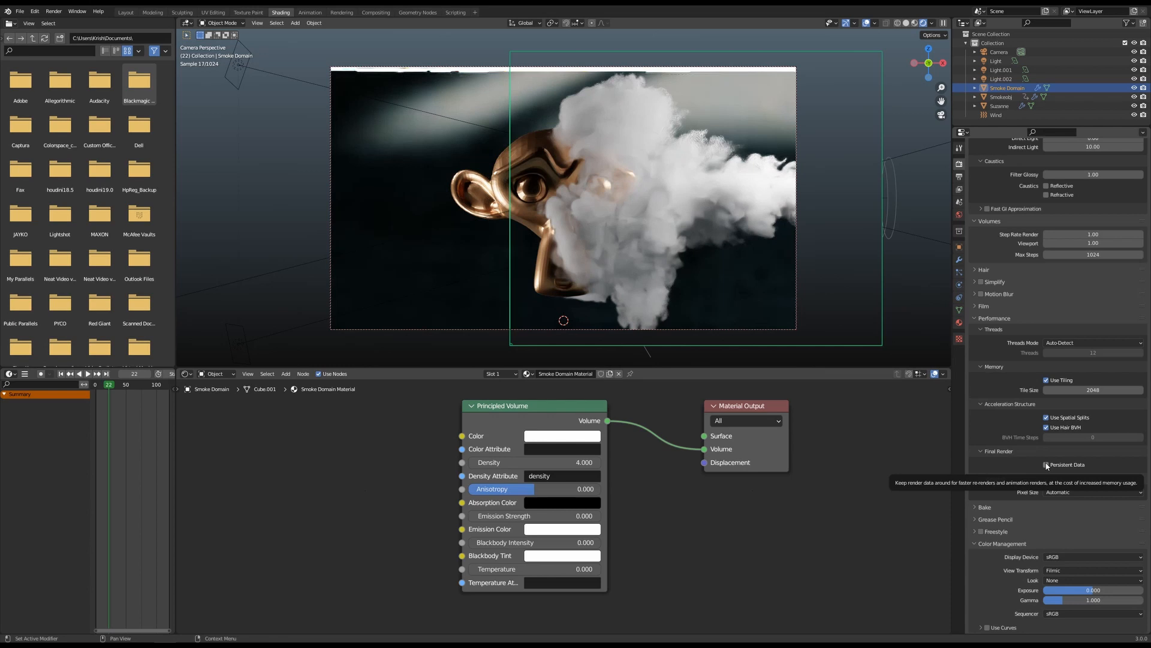
left_click(1047, 465)
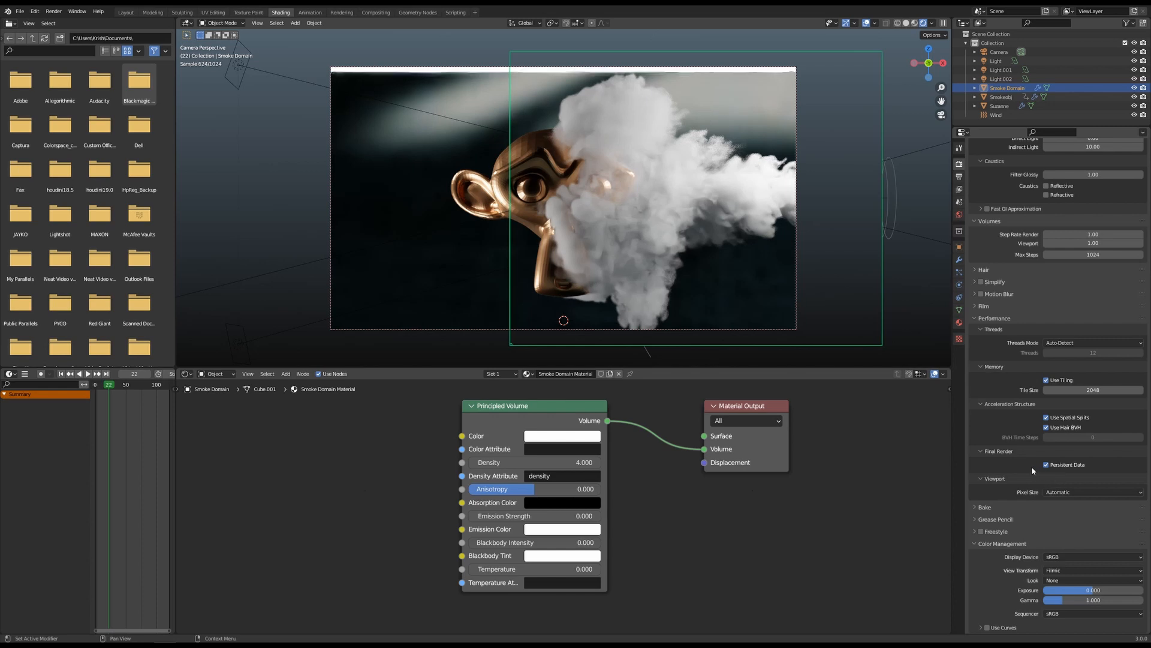
key("ctrl+s")
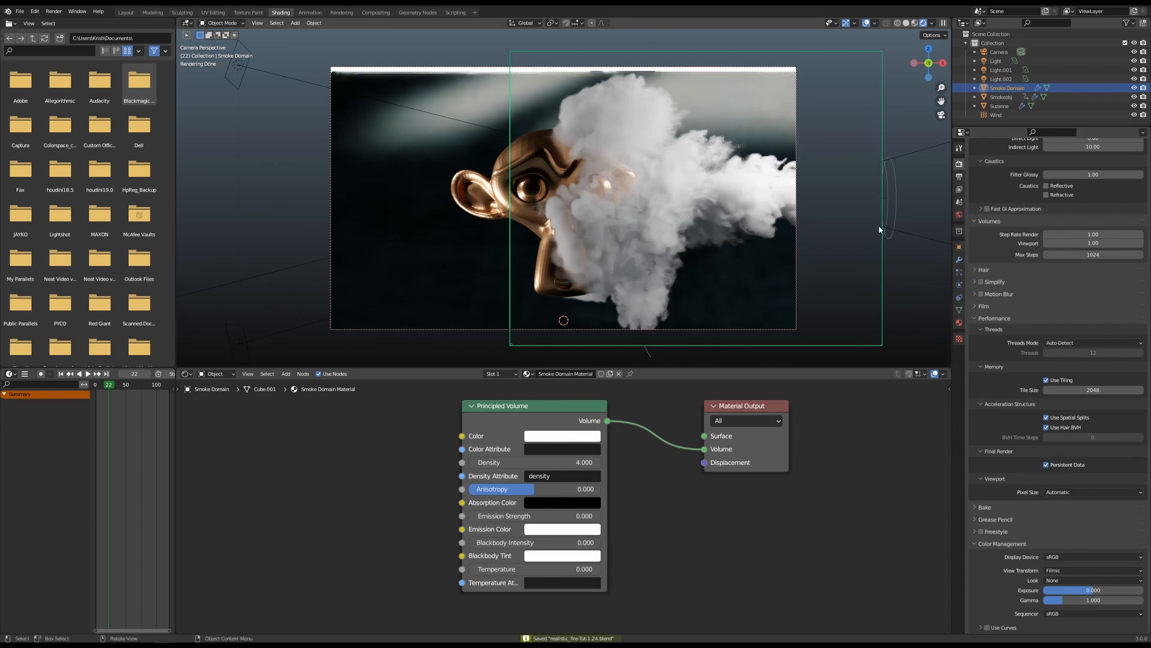
left_click(906, 24)
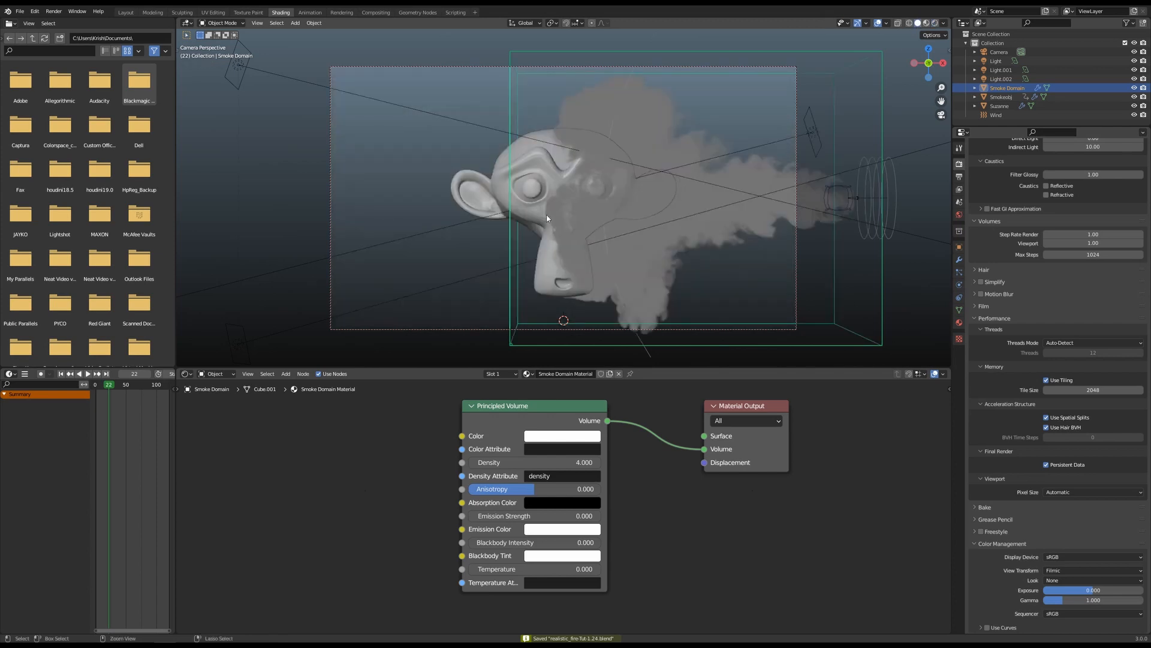
- Review the light path and performance render settings, then bring up the rendered animation players and play the first smoke sequence from C:\tmp
left_click(54, 11)
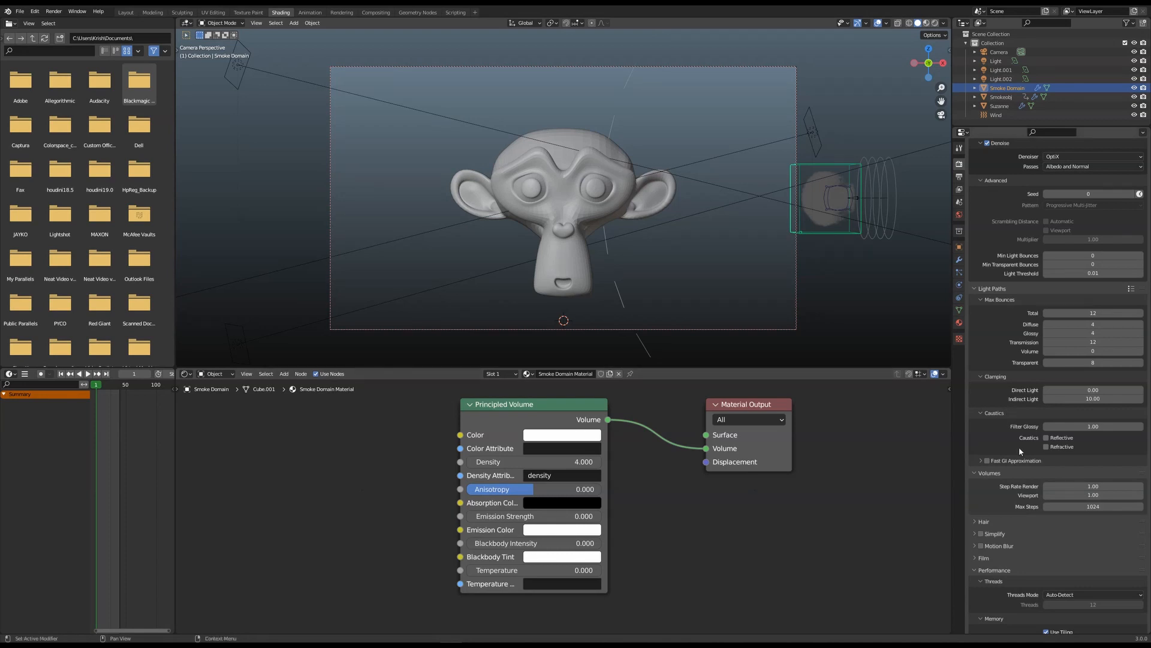
scroll(1013, 427, "down", 10)
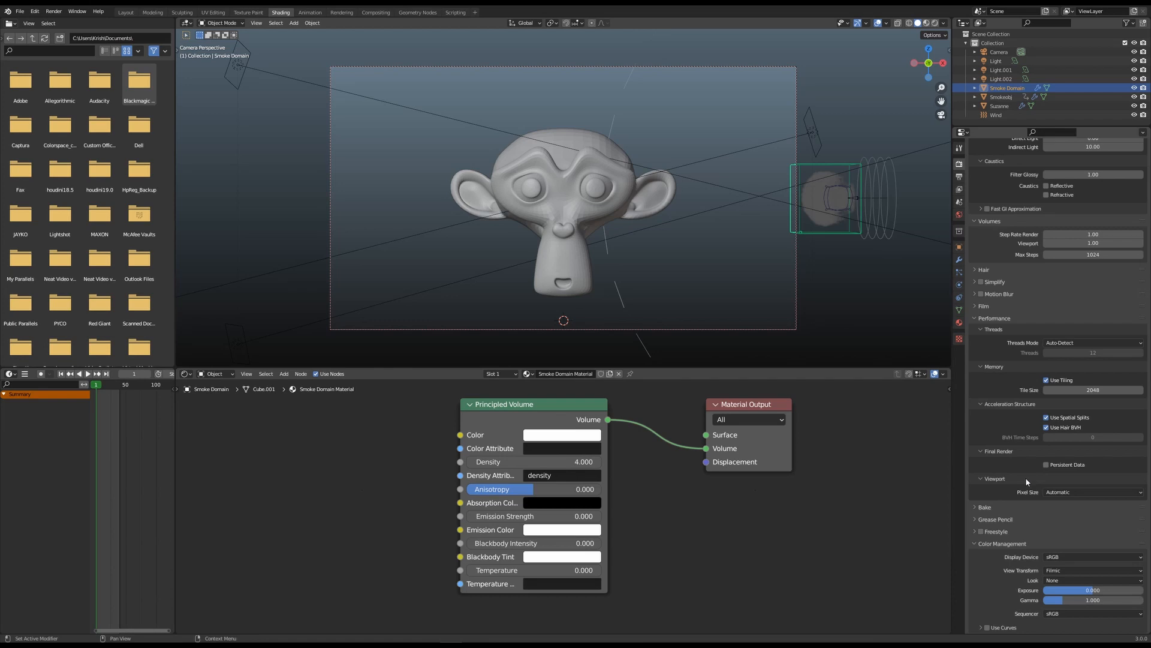
key("ctrl+Tab")
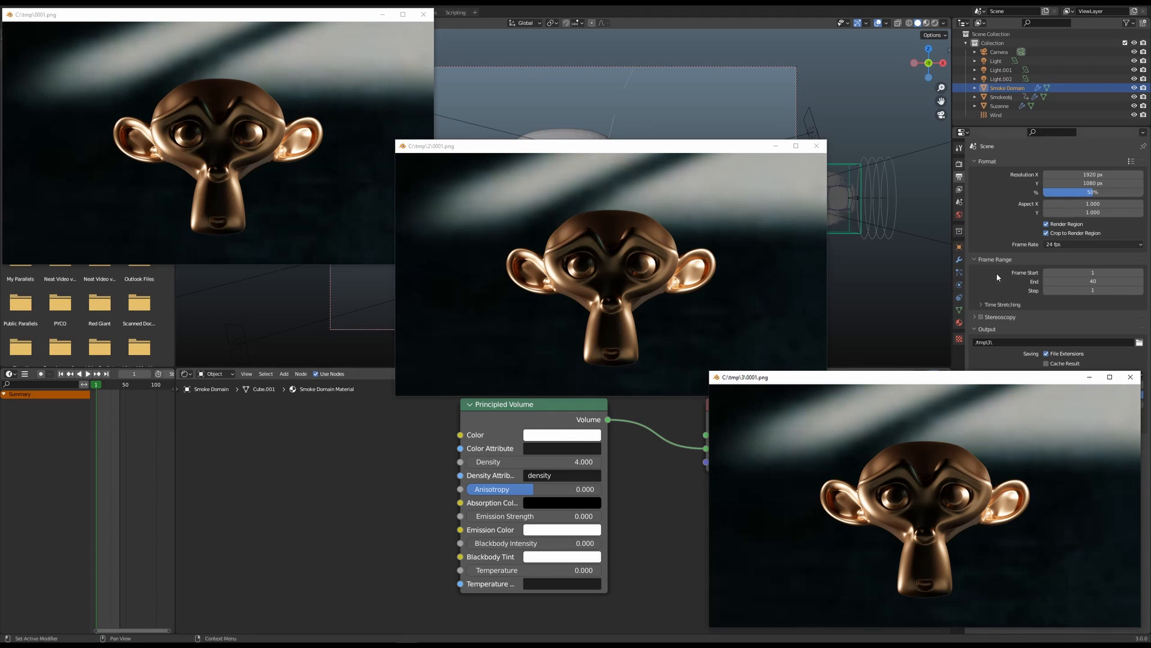
left_click(204, 147)
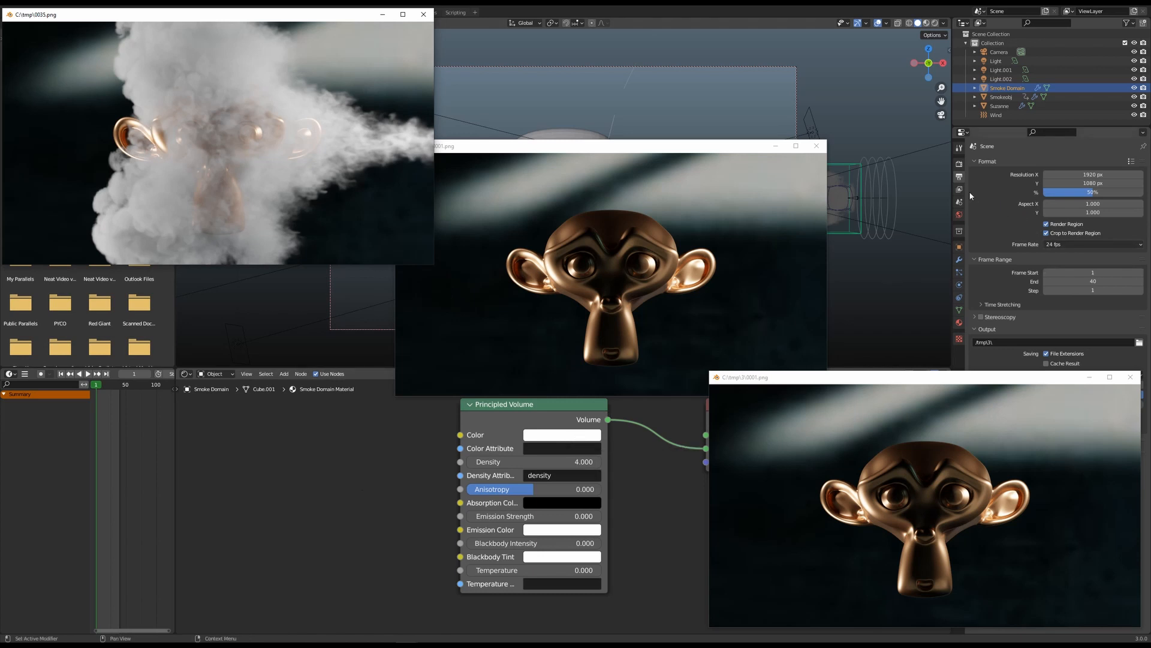
- Check the maximum Volume bounces in the render settings, then examine the first rendered smoke animation again
left_click(958, 164)
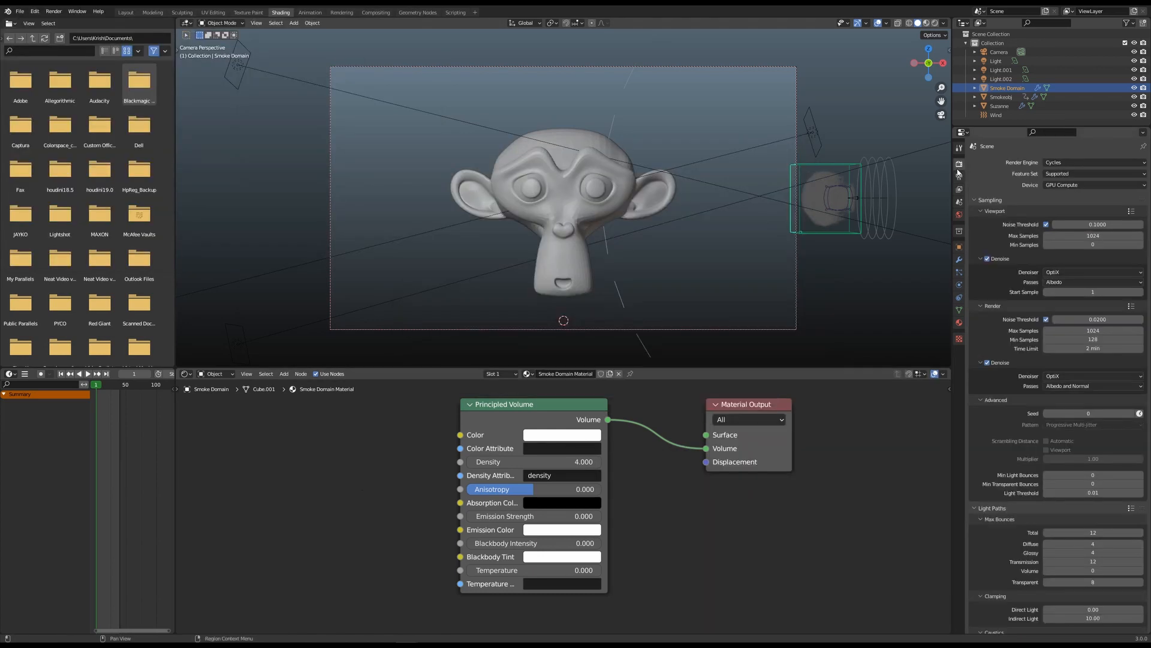
scroll(1020, 370, "down", 8)
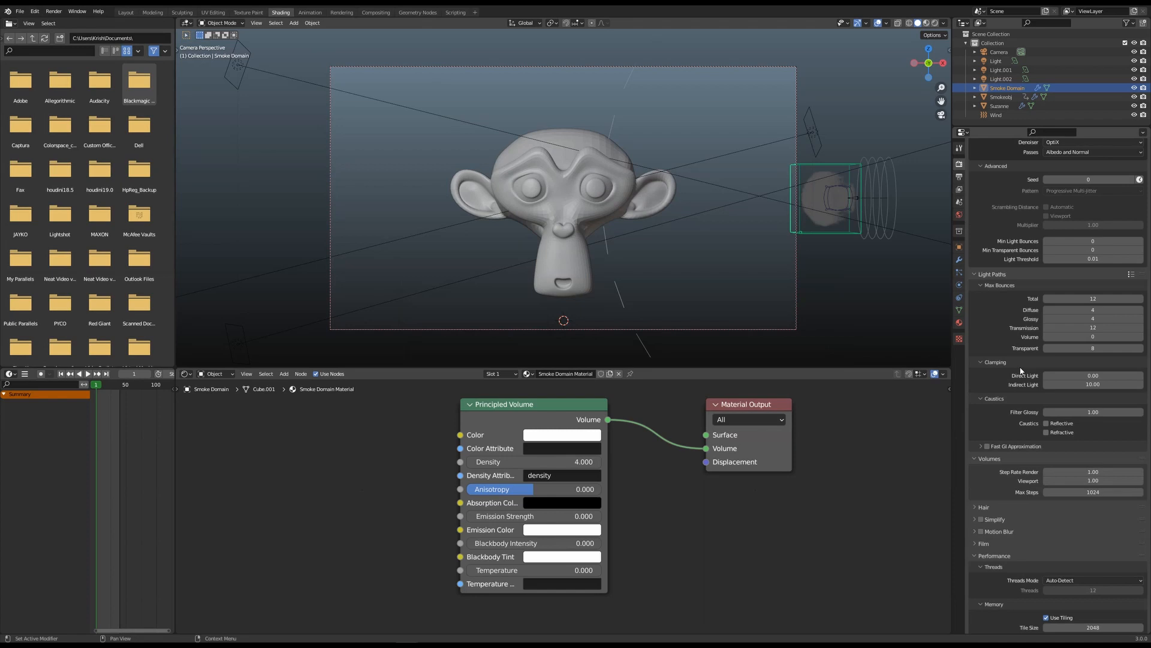
key("alt+Tab")
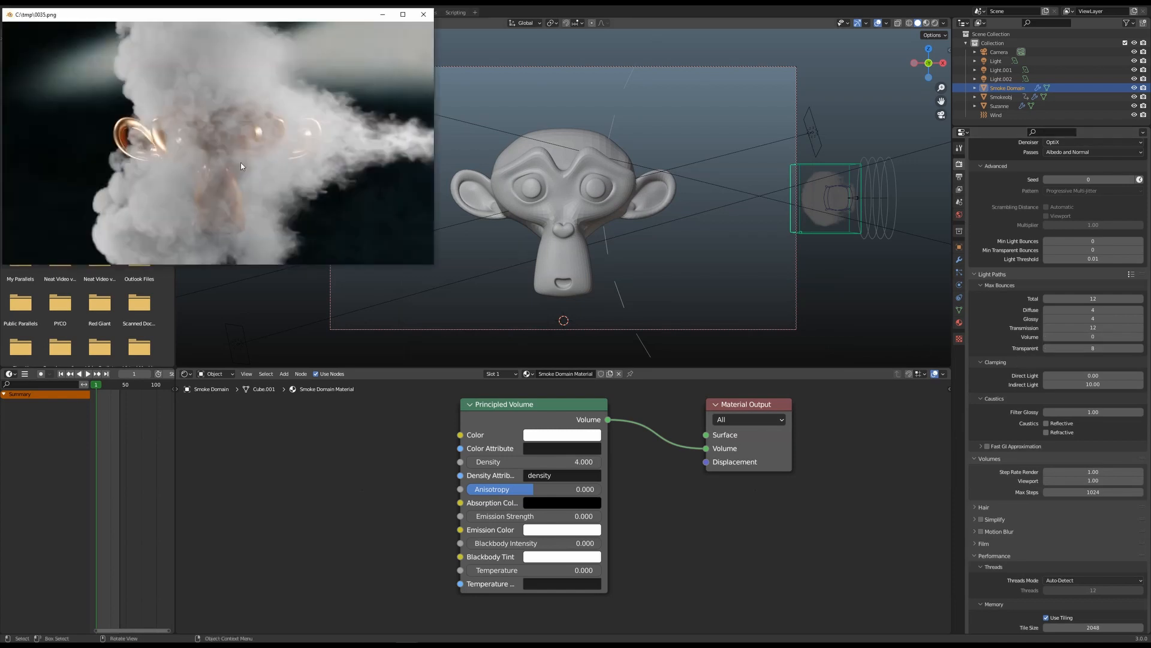
left_click(101, 176)
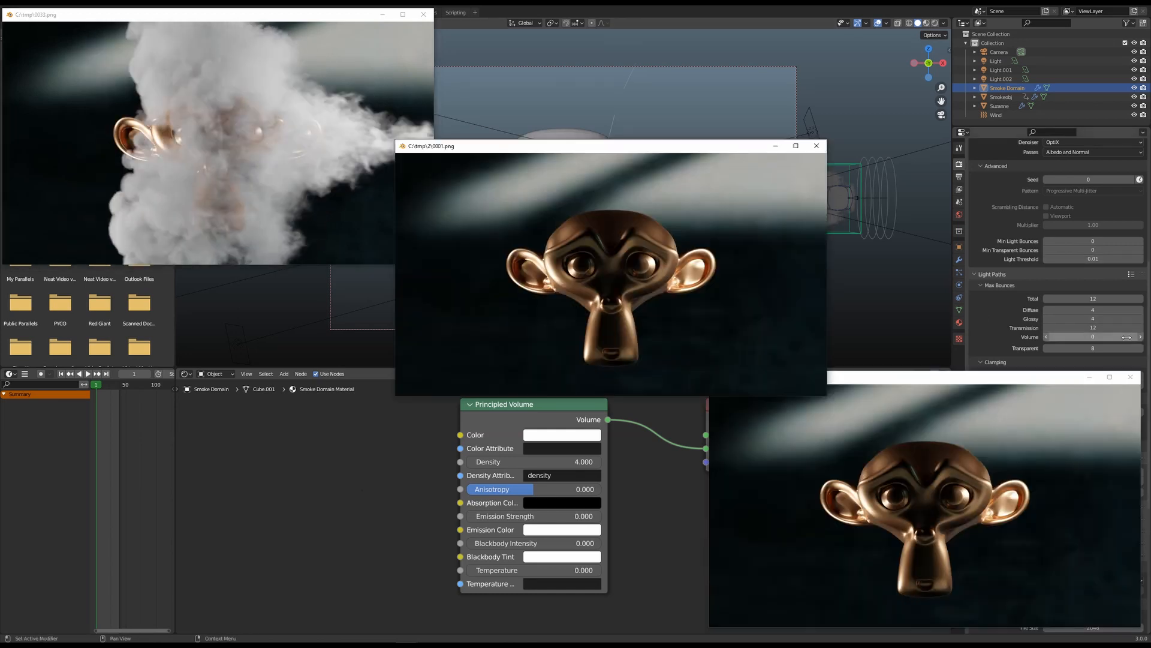
- Play the rendered smoke animations from C:\tmp\2 and C:\tmp\3 and compare them against the Volume bounces setting
left_click(552, 435)
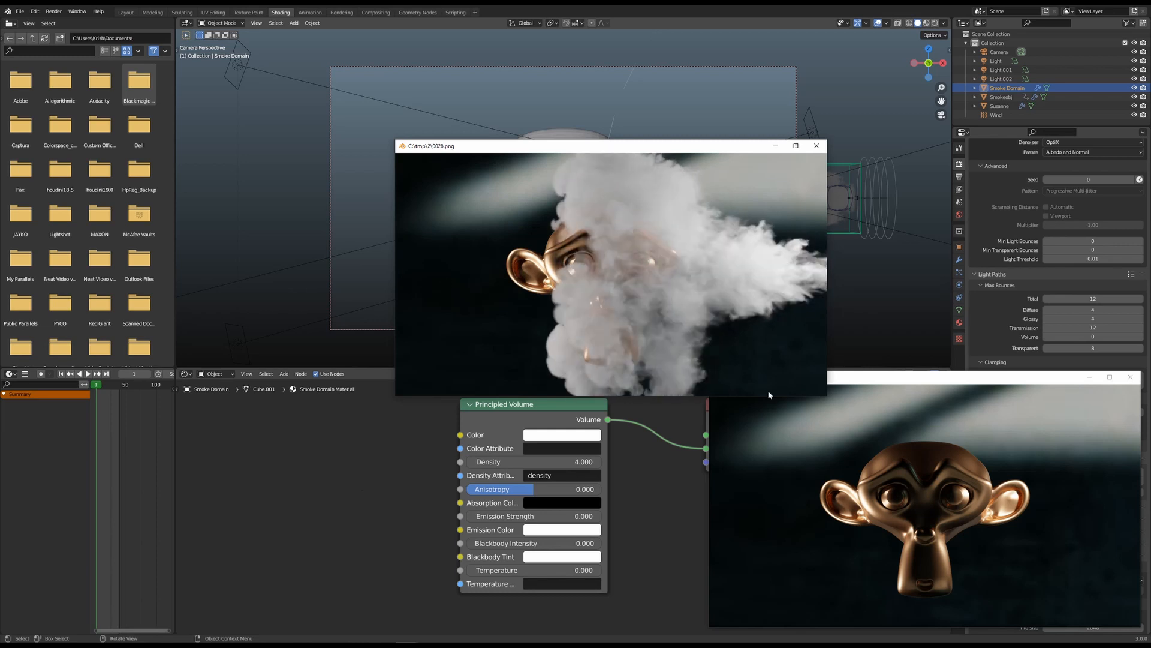
left_click(879, 448)
left_click(830, 457)
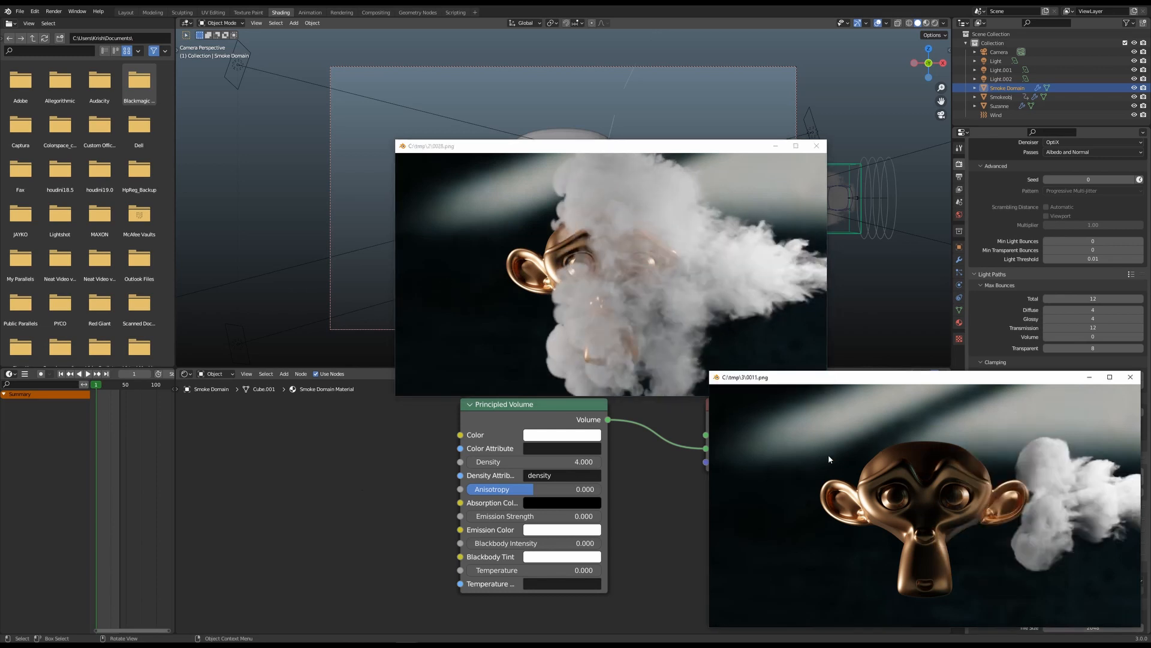
left_click(981, 331)
left_click(560, 436)
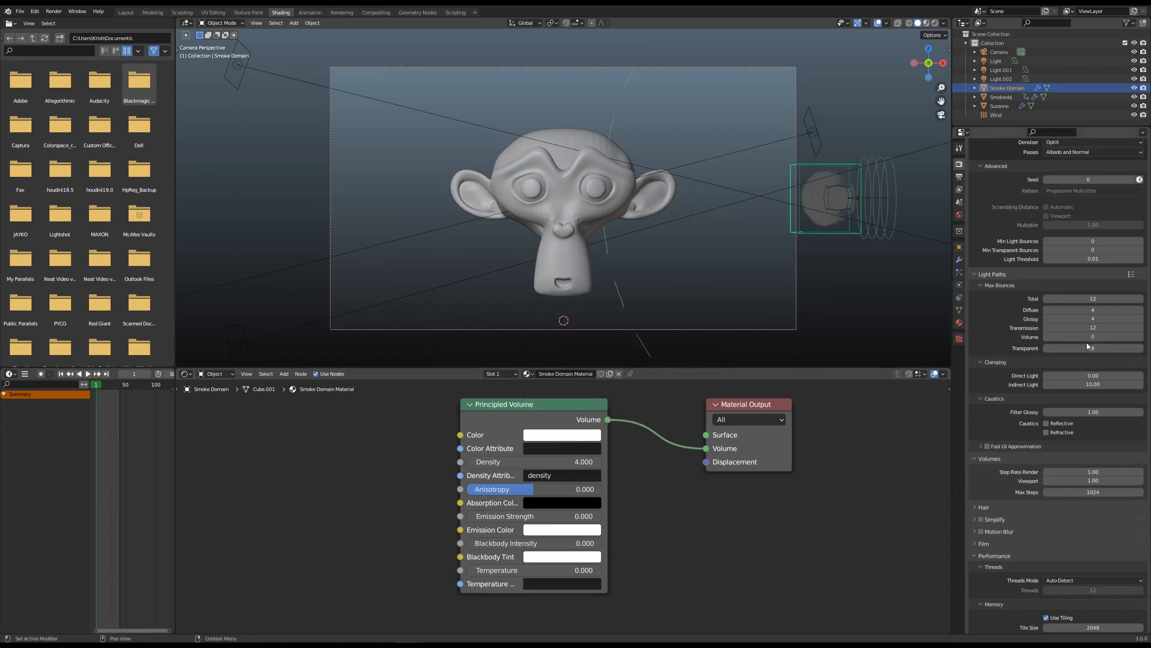
key("alt+Tab")
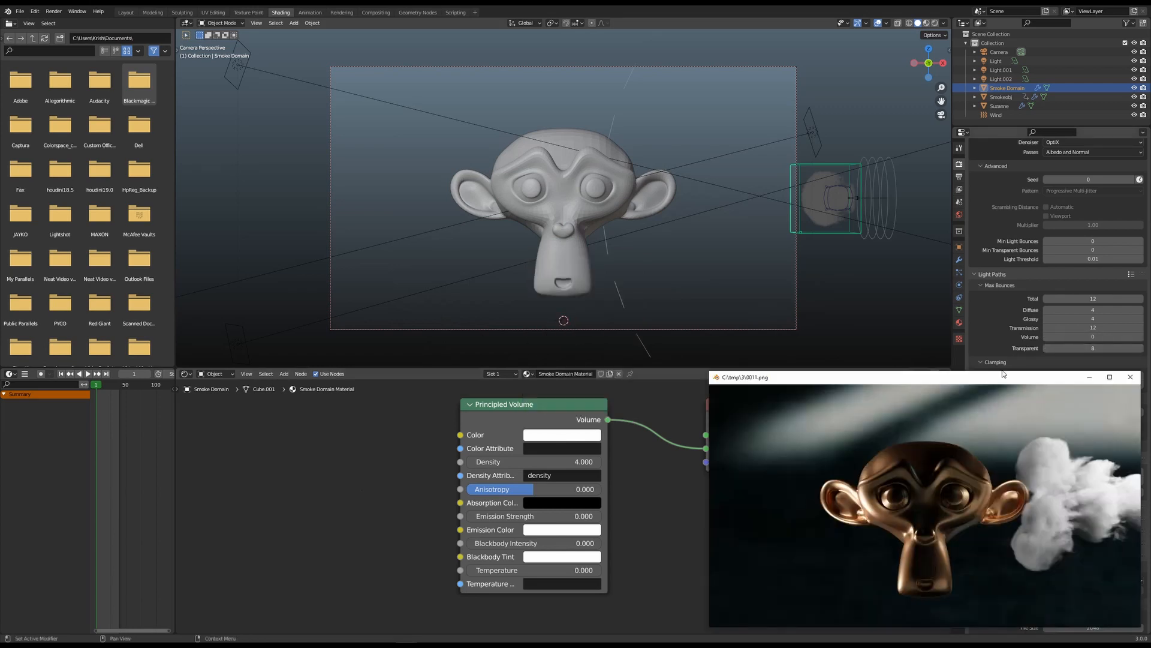